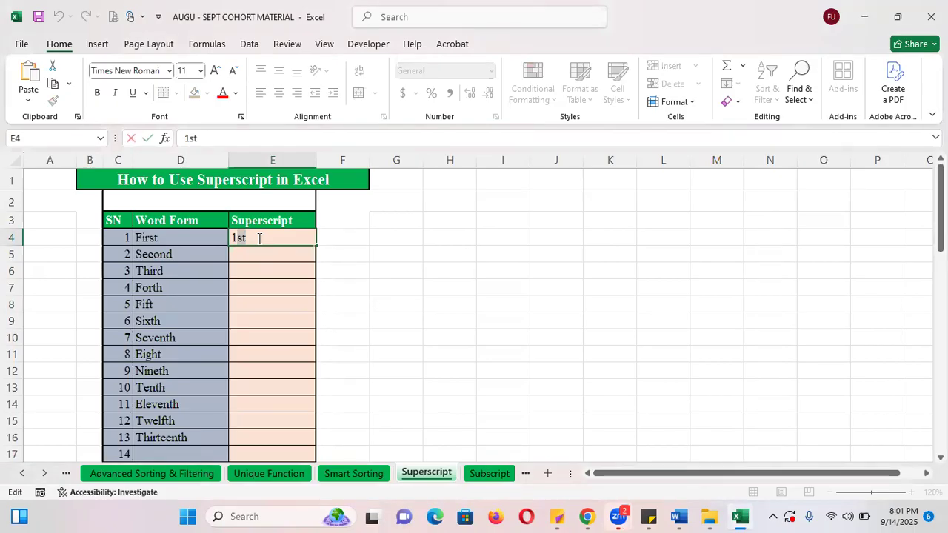
Format the 'st' suffix of 1st in E4 as superscript.
key("ctrl+1")
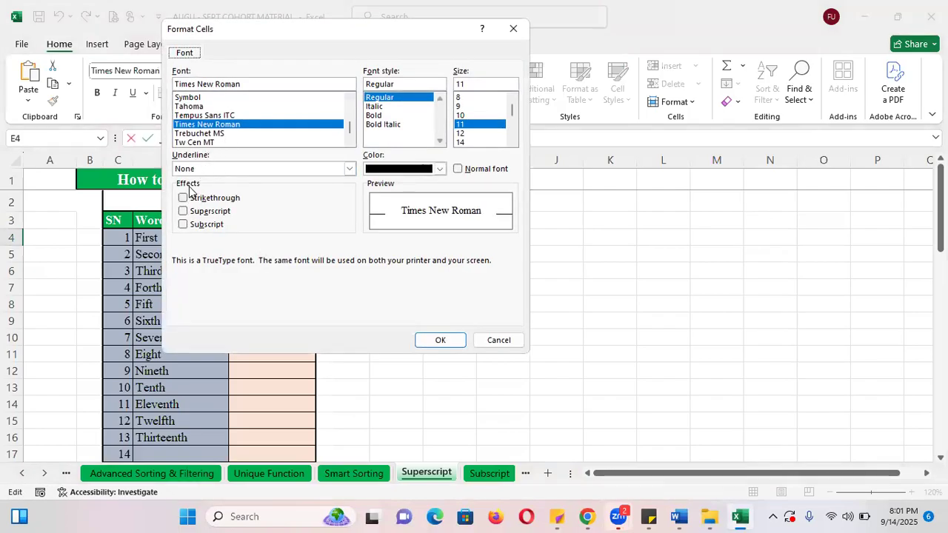
left_click(184, 212)
left_click(440, 340)
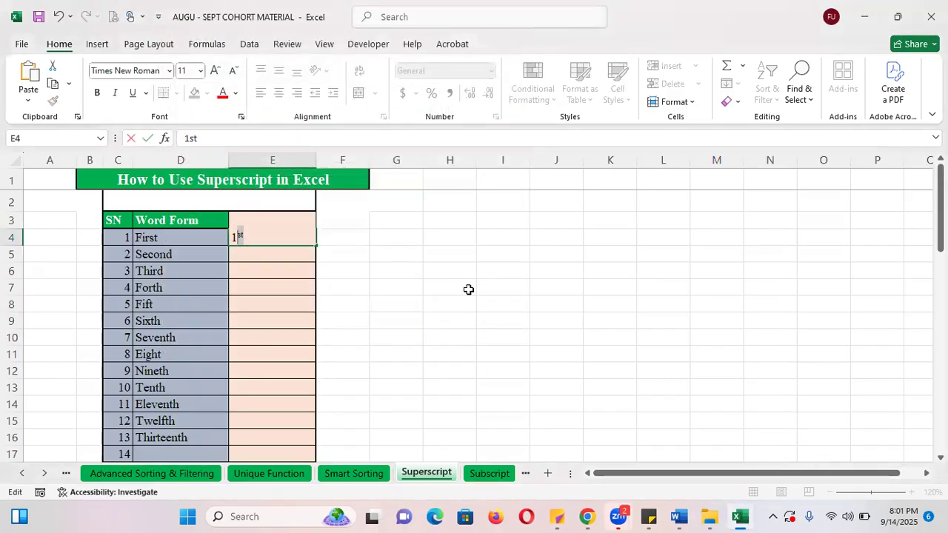
left_click(370, 291)
Fill the superscript ordinals down column E from E4, then go to the Subscript sheet.
left_click(300, 245)
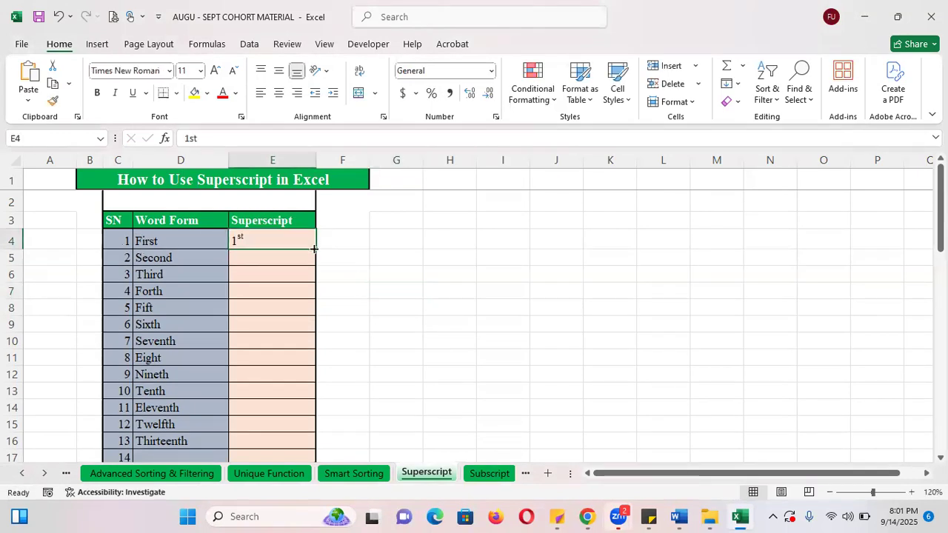
double_click(316, 249)
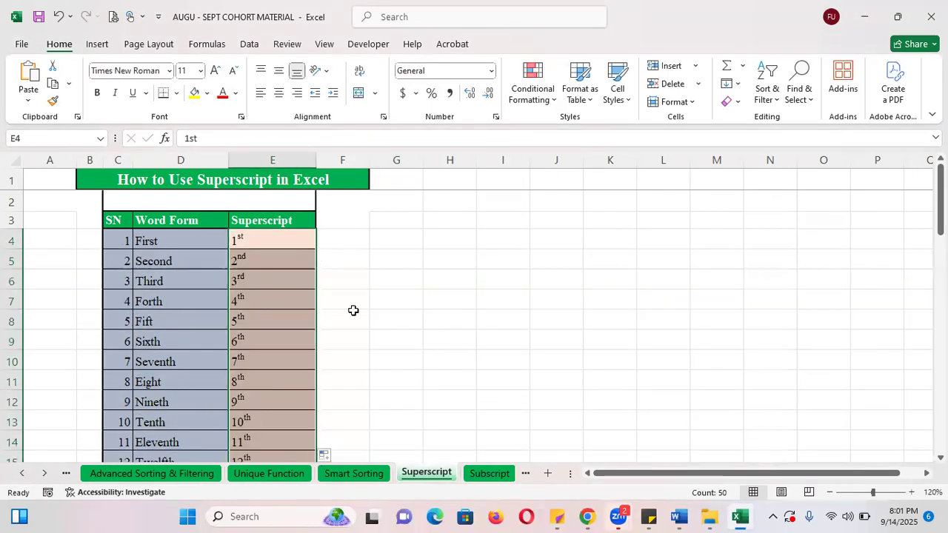
scroll(228, 345, "down", 20)
scroll(227, 345, "up", 9)
scroll(228, 345, "up", 14)
left_click(326, 238)
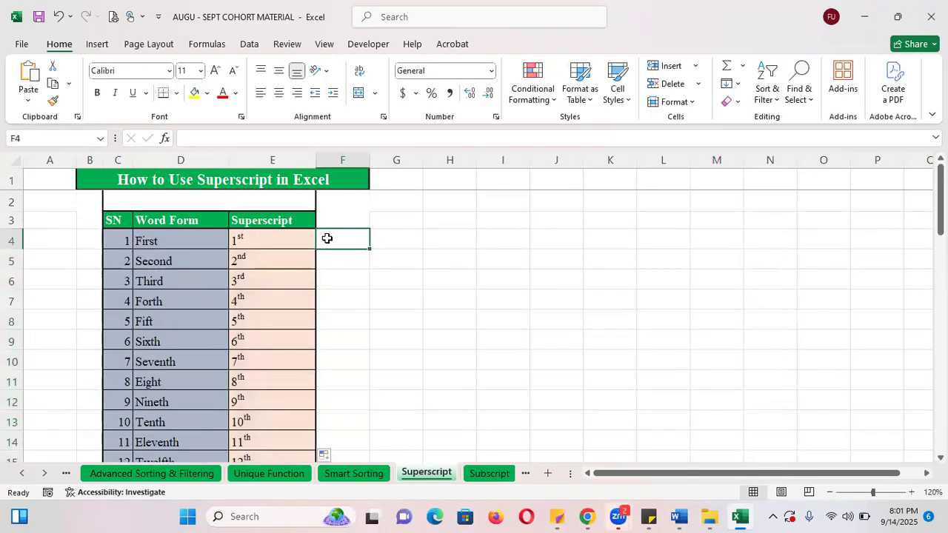
left_click(496, 475)
Select cells on the Subscript sheet, including E5, then switch away from the Excel window.
left_click(217, 320)
scroll(218, 320, "up", 6)
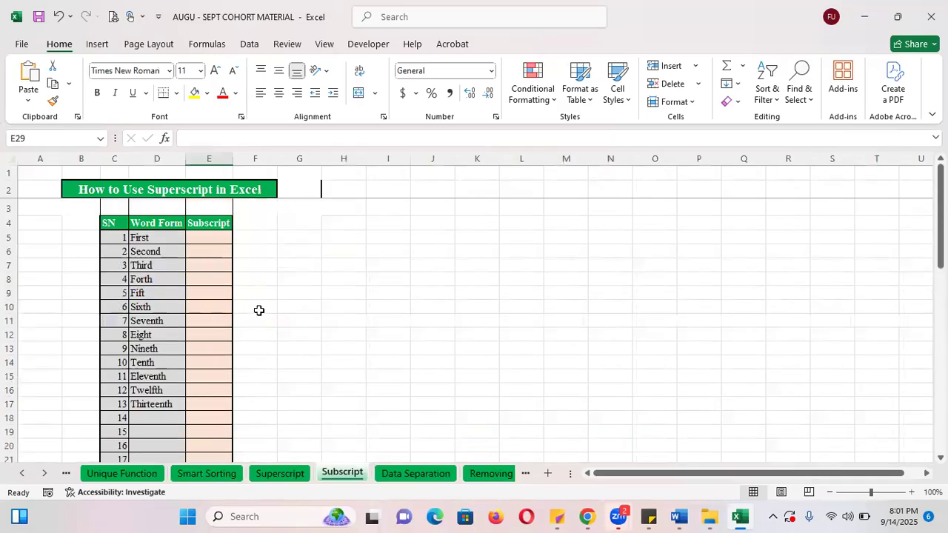
left_click(206, 238)
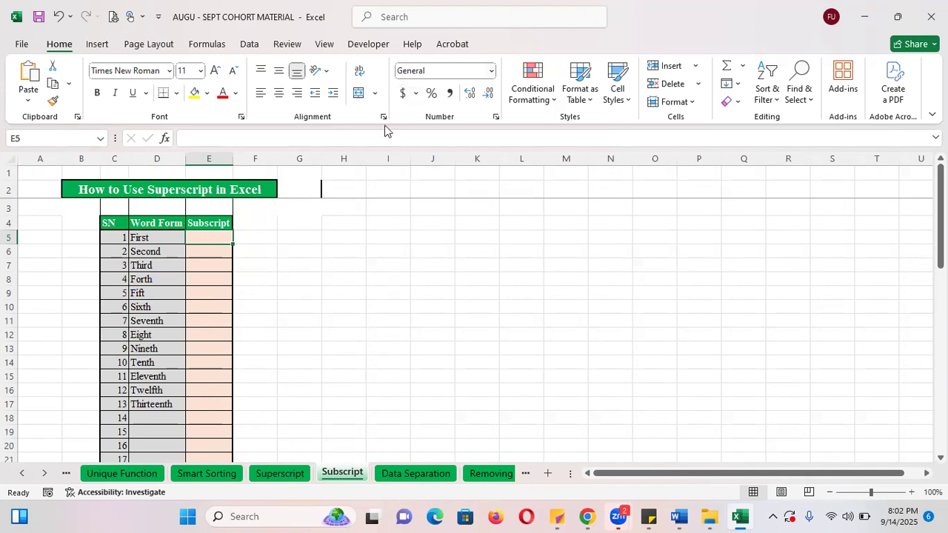
left_click(878, 98)
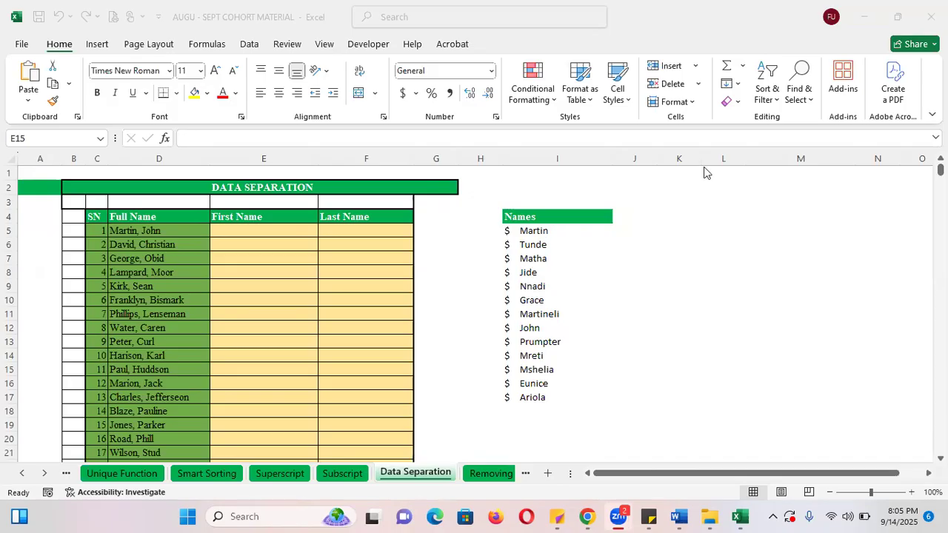
Select the full names D5:D154 with Ctrl+Shift+Down and show the Data tools.
left_click(236, 233)
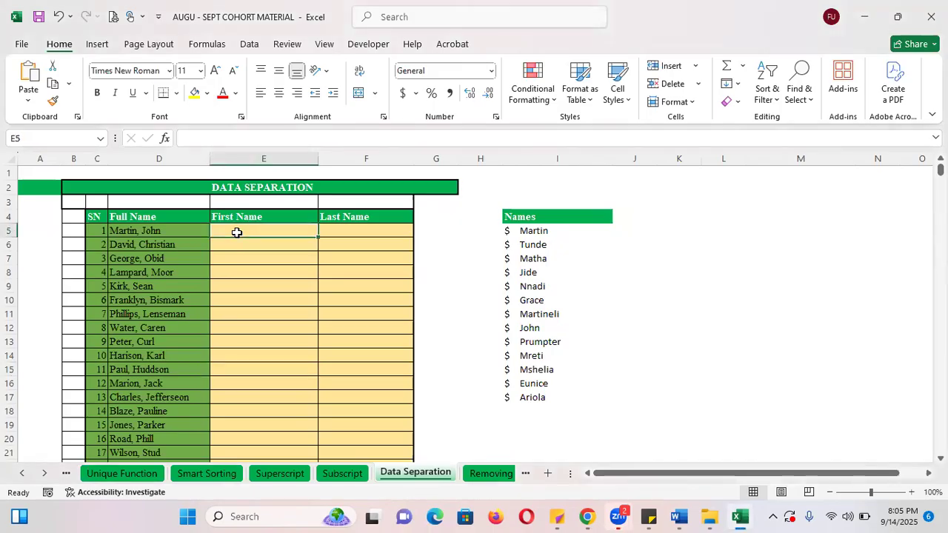
left_click(138, 231)
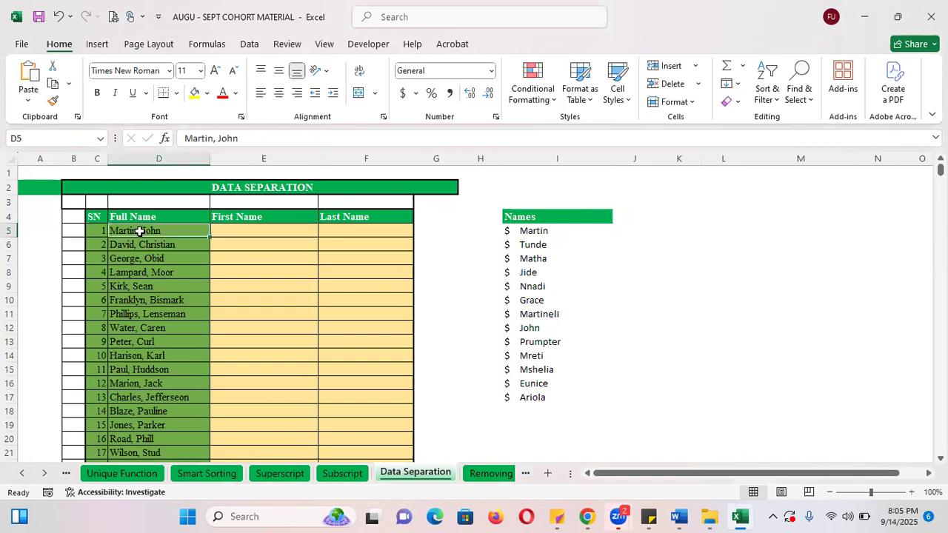
key("ctrl+shift+Down")
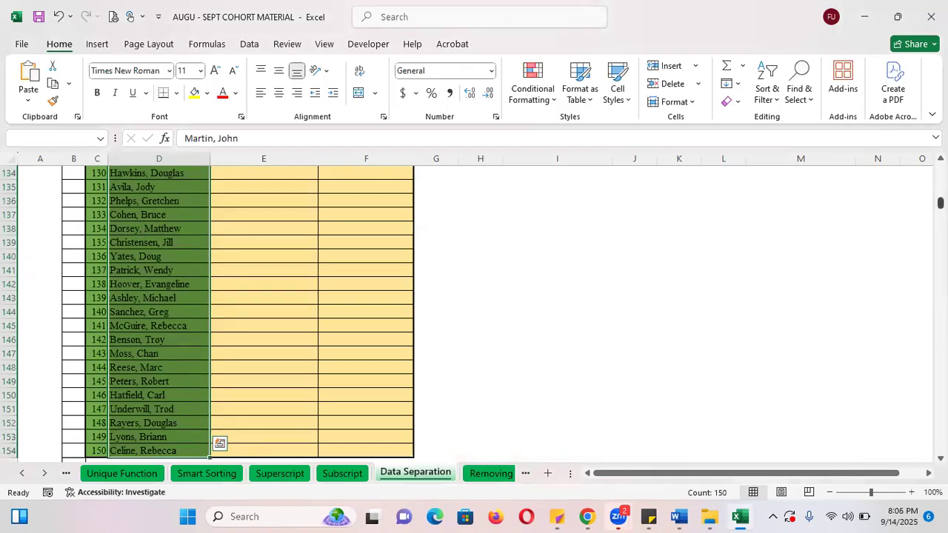
left_click_drag(941, 203, 941, 172)
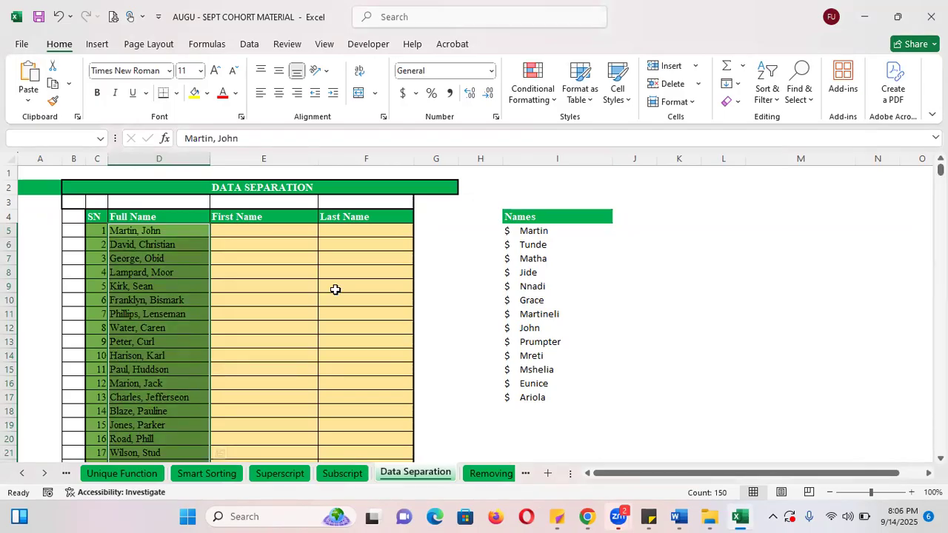
left_click(248, 46)
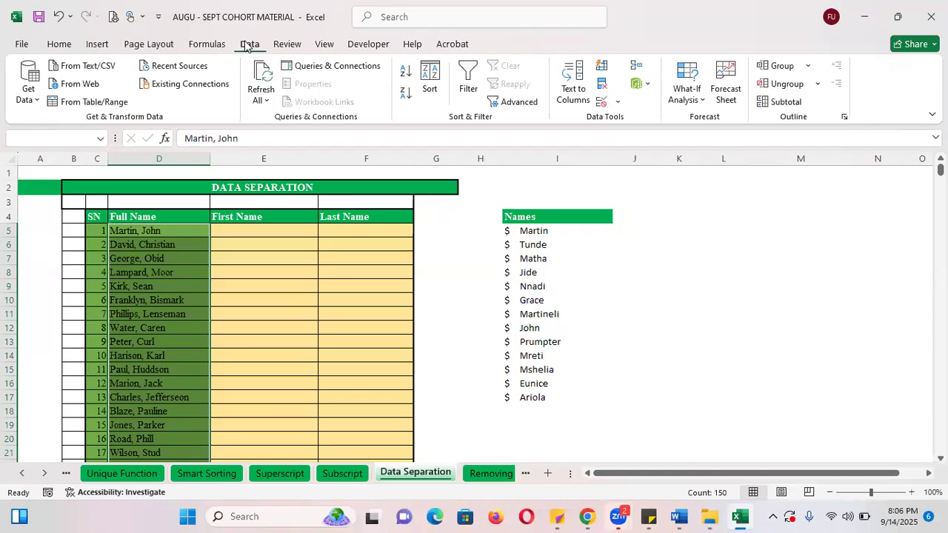
Split the full names with Text to Columns, delimited by Comma and Space instead of Tab, replacing existing cells.
left_click(578, 105)
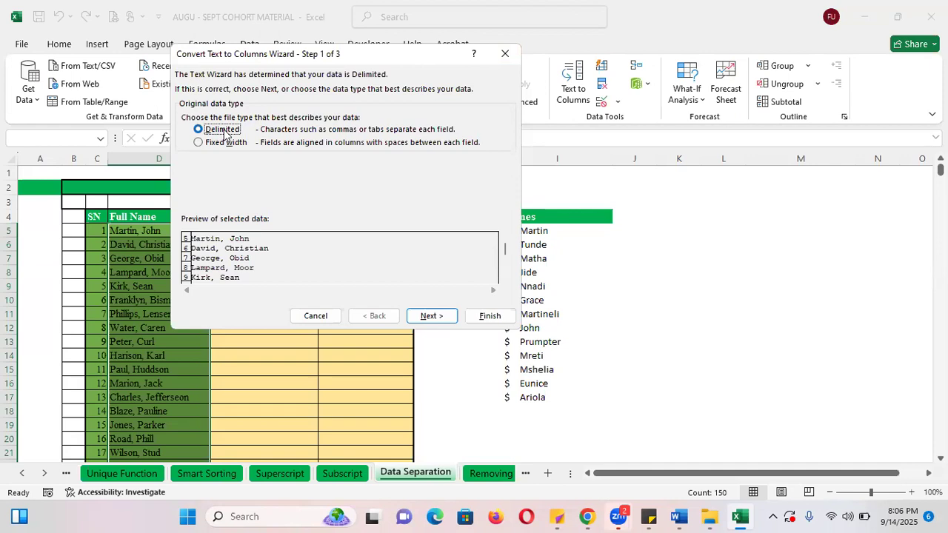
left_click(425, 319)
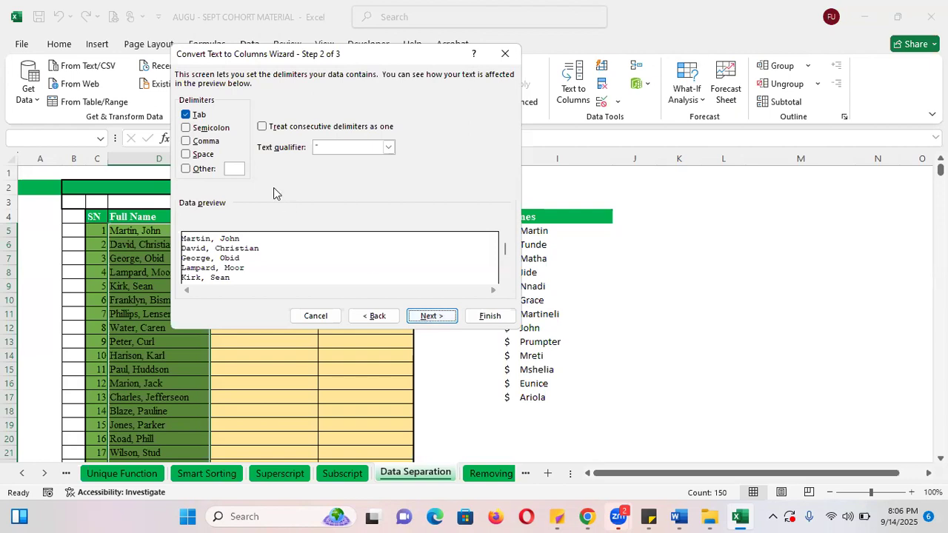
left_click(187, 116)
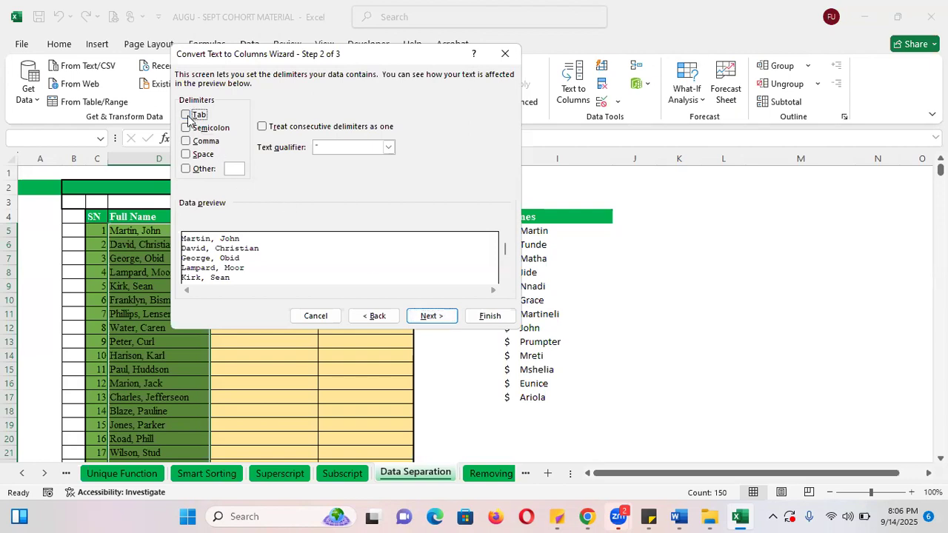
left_click(186, 141)
left_click(186, 155)
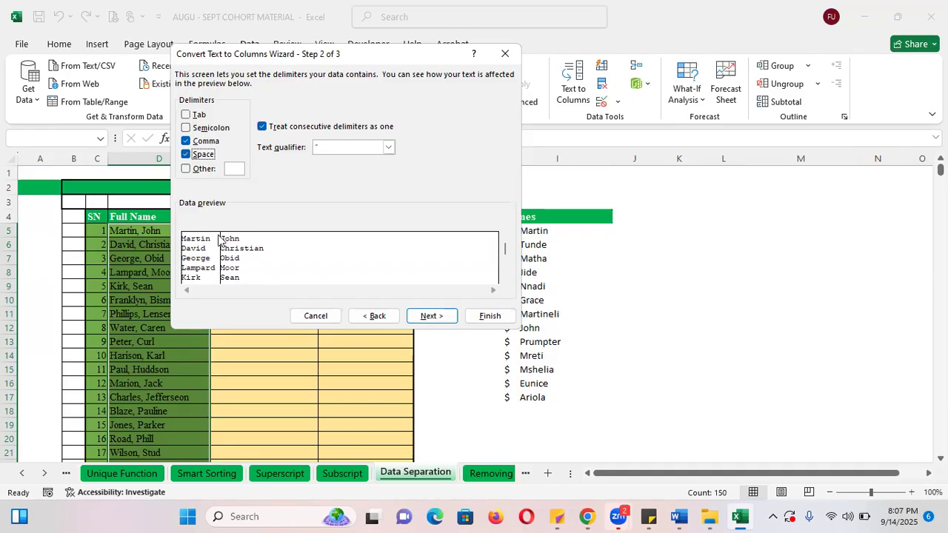
left_click(489, 317)
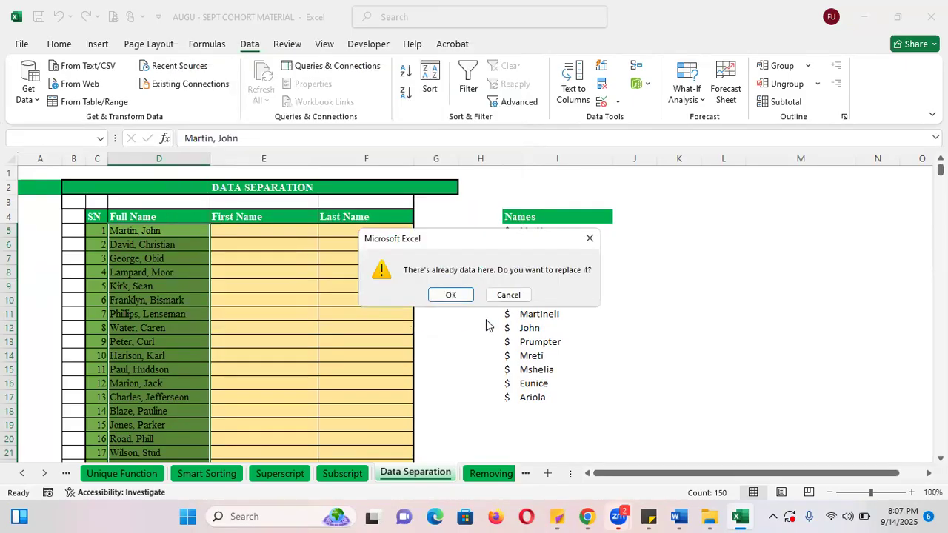
left_click(449, 295)
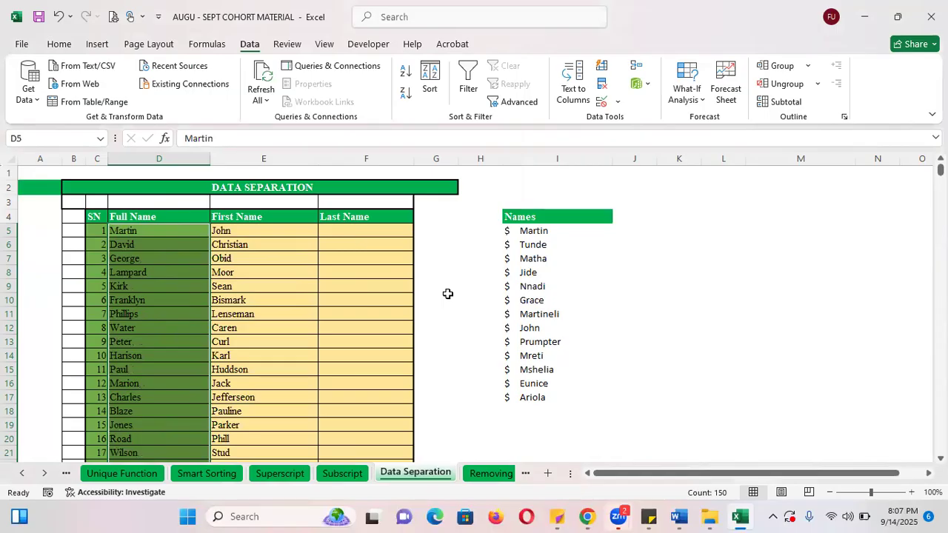
Undo the Text to Columns split and check the empty First Name and Last Name cells.
key("ctrl+z")
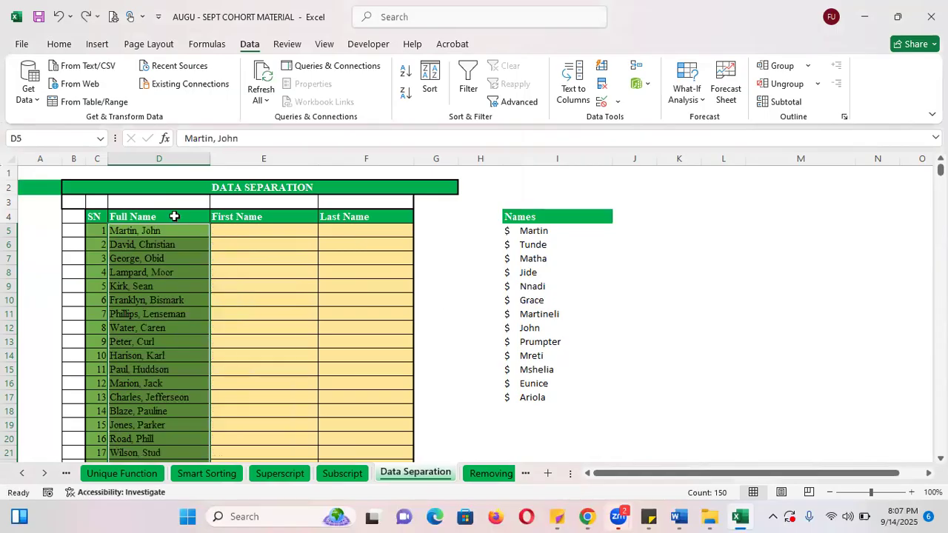
left_click(265, 214)
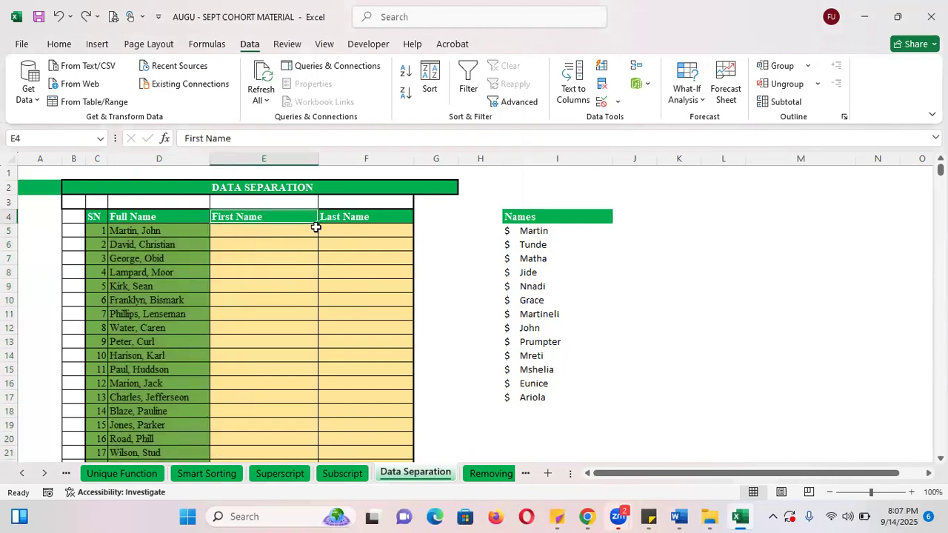
left_click(348, 219)
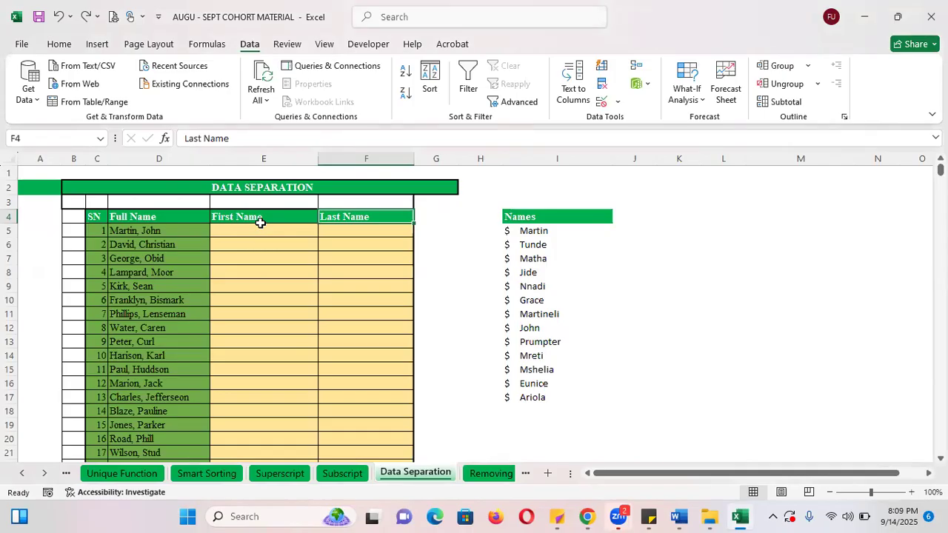
left_click(255, 228)
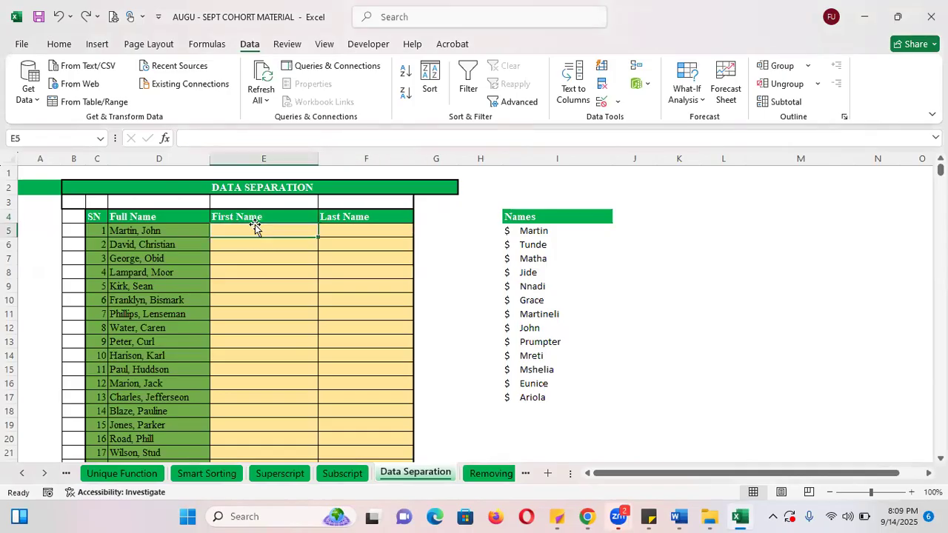
left_click(353, 228)
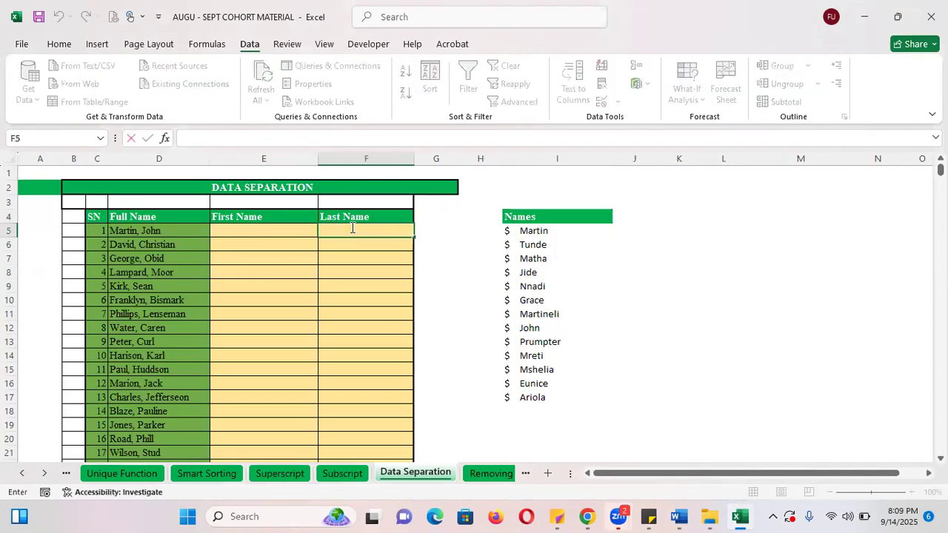
left_click(256, 240)
Reselect all 150 full names in D5:D154.
left_click(116, 232)
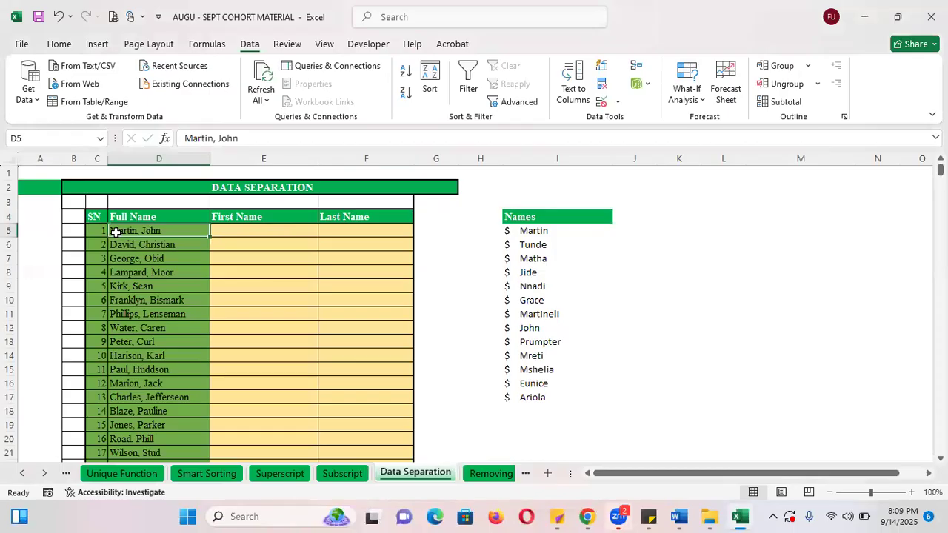
key("ctrl+shift+Down")
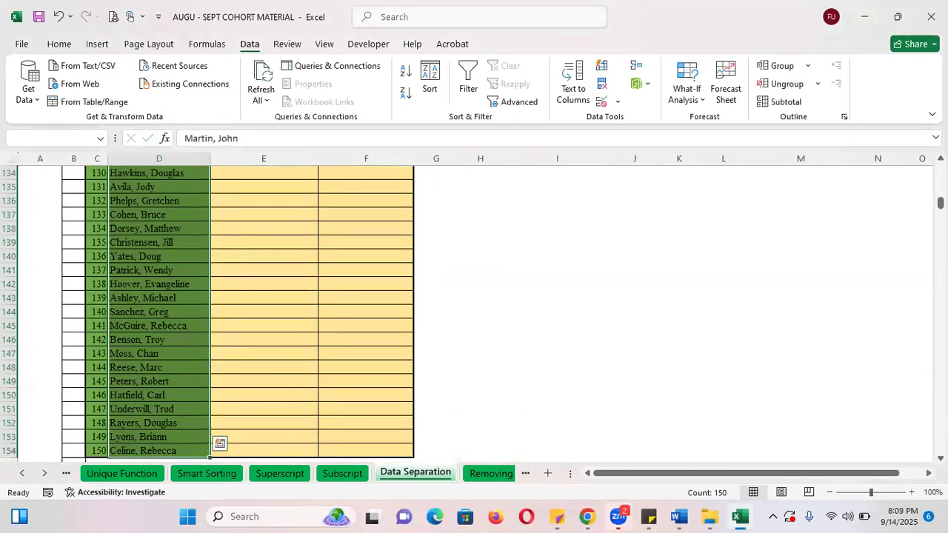
left_click_drag(941, 203, 941, 167)
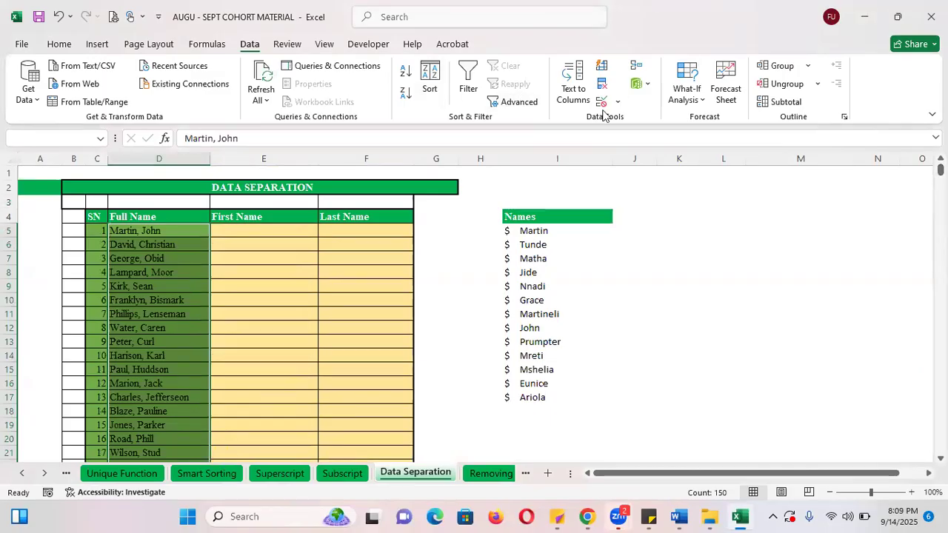
Run Text to Columns as Delimited, splitting the names at the comma.
left_click(572, 83)
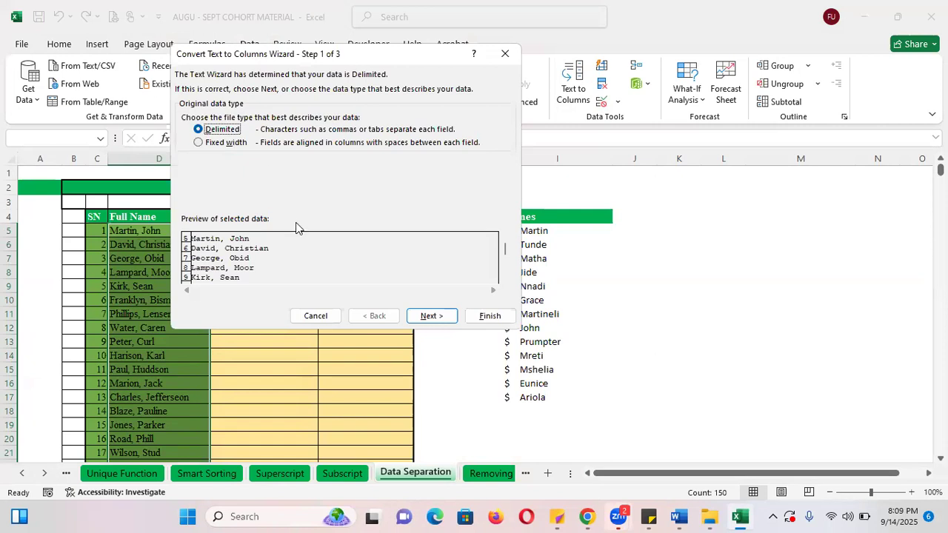
left_click(436, 317)
left_click(187, 142)
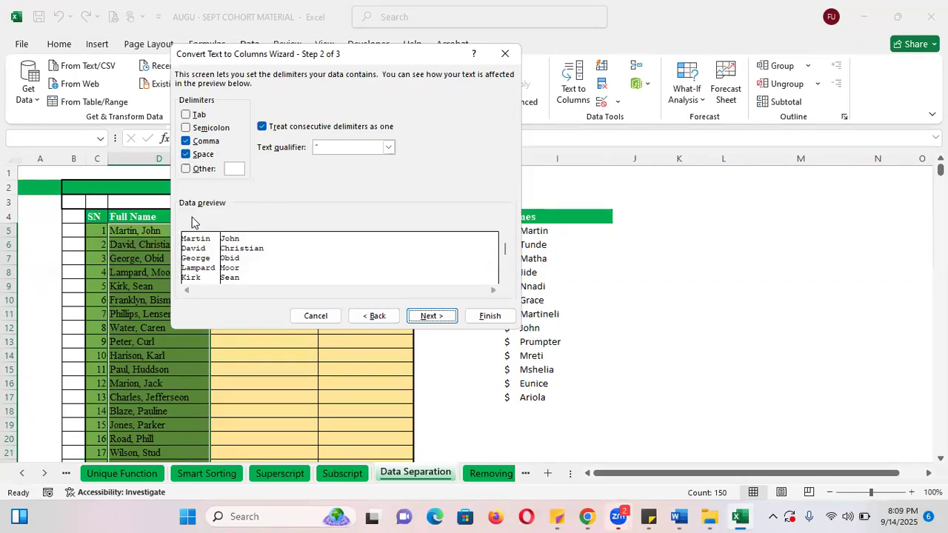
left_click(433, 317)
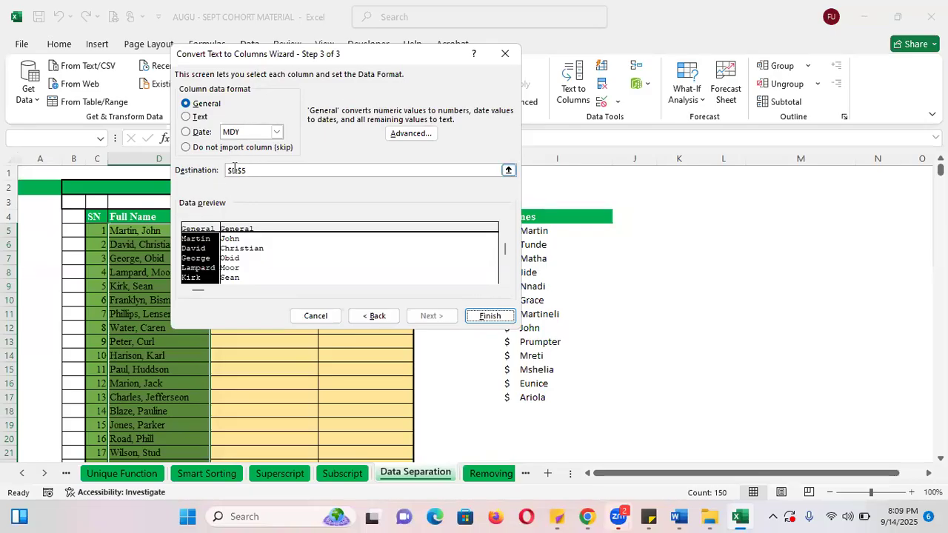
Set the split destination to $E$5 and finish, overwriting columns E and F.
left_click(234, 170)
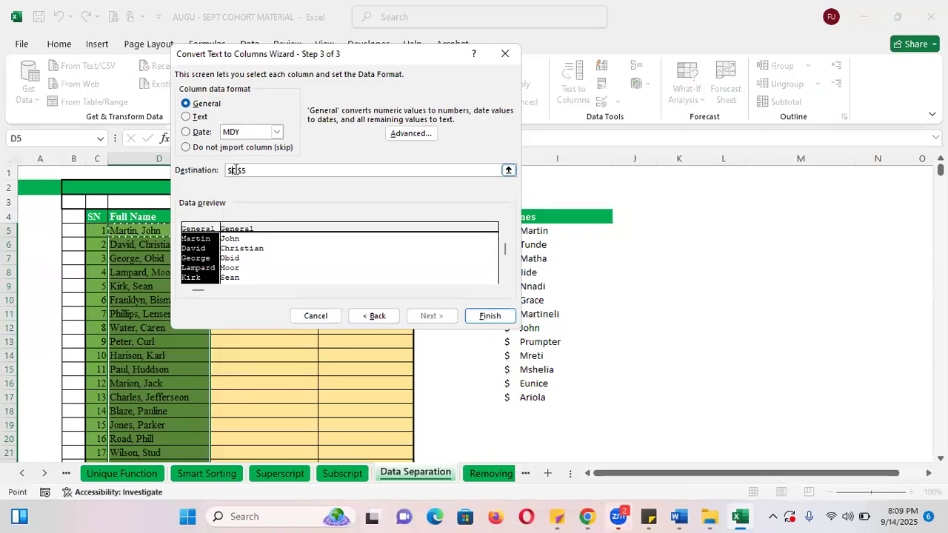
key("Right")
key("BackSpace")
key("BackSpace")
key("BackSpace")
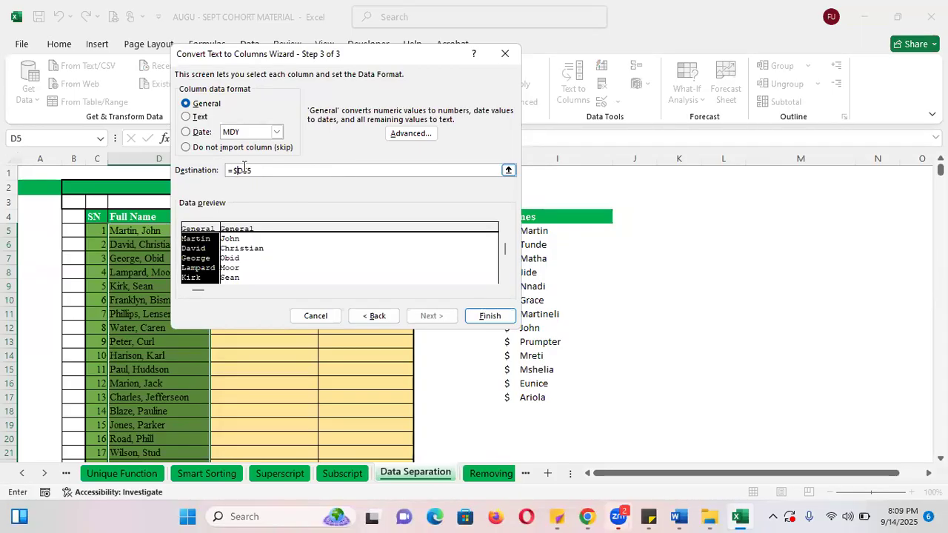
key("Delete")
left_click_drag(385, 54, 594, 98)
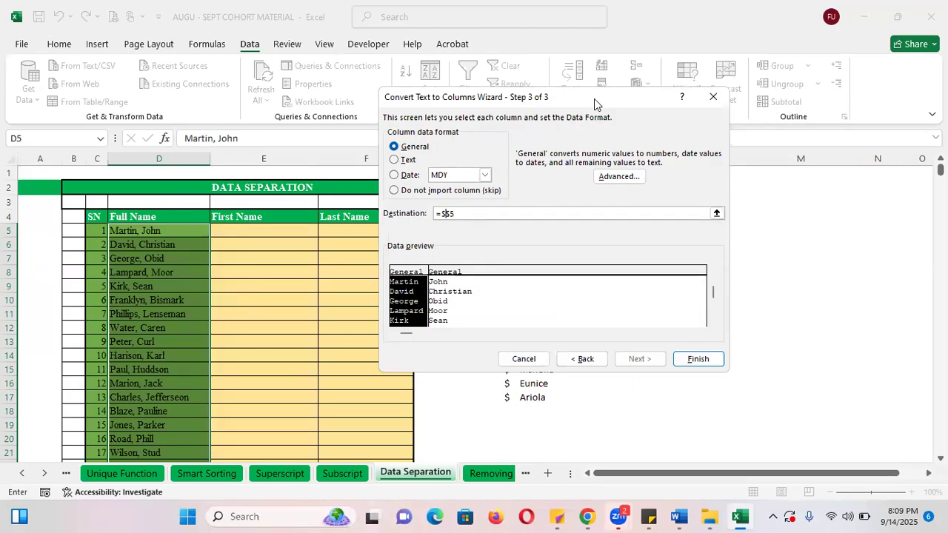
type("E")
left_click(696, 360)
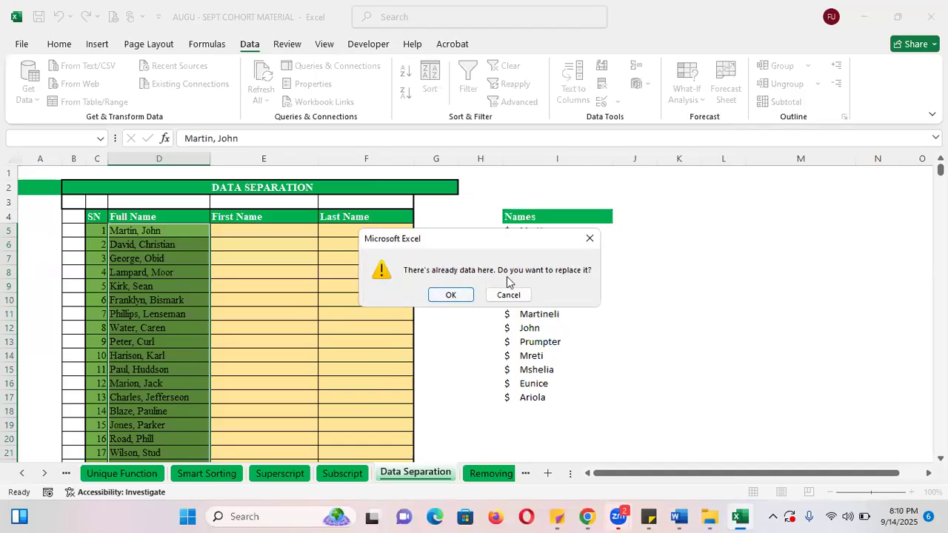
left_click(448, 295)
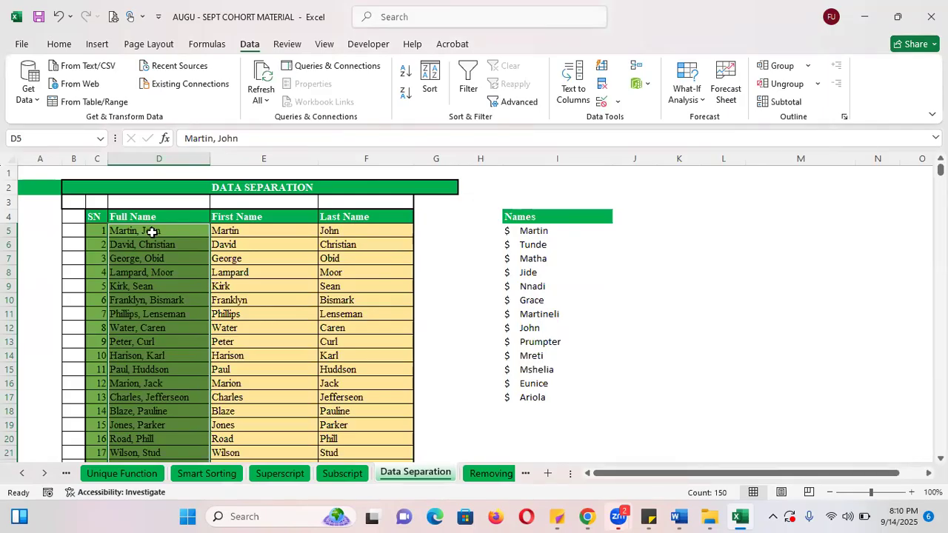
Delete the entire Full Name column D.
right_click(153, 239)
mouse_move(252, 339)
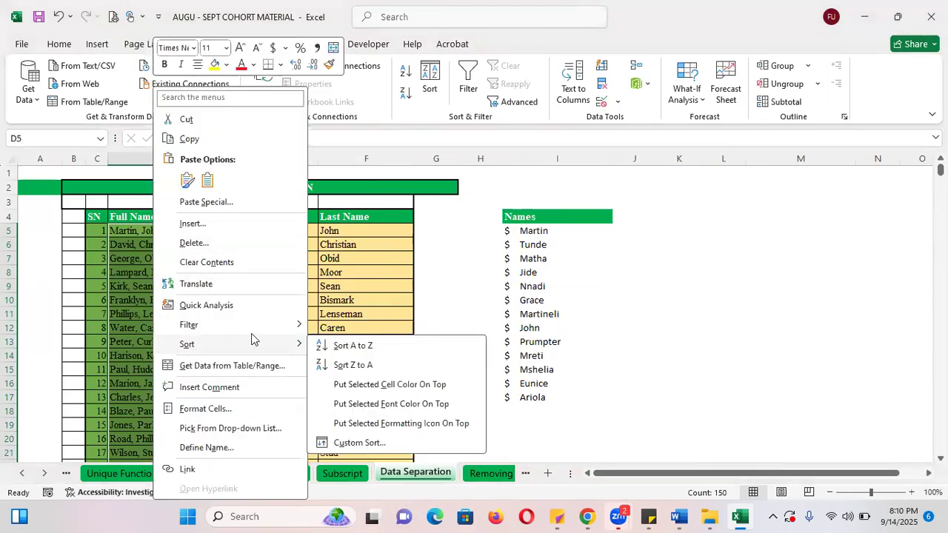
left_click(233, 247)
left_click(207, 291)
left_click(197, 310)
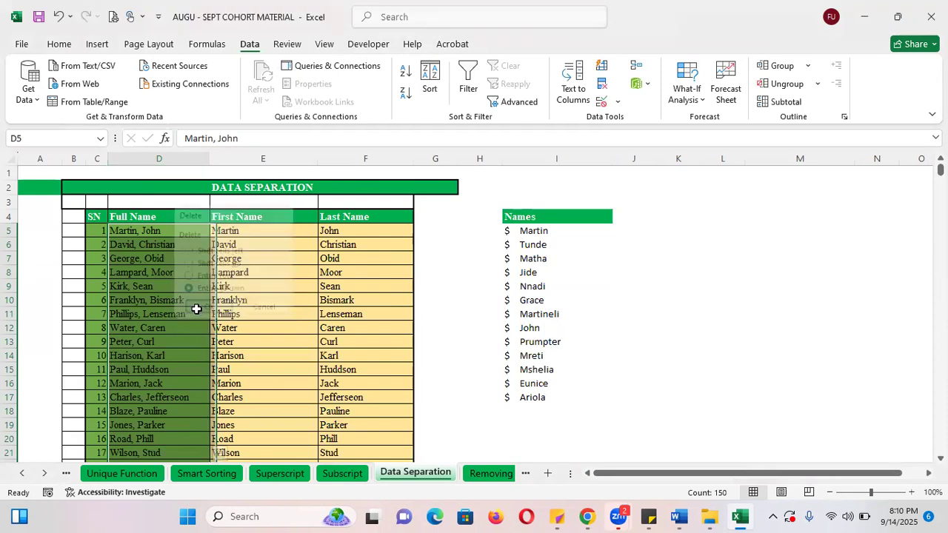
left_click(367, 301)
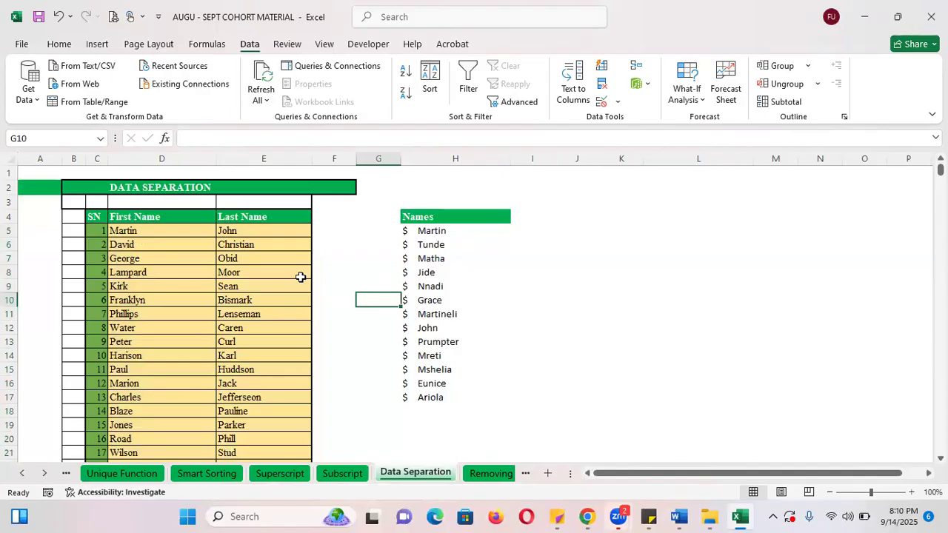
Undo twice to restore the Full Name column and remove the split results.
key("ctrl+z")
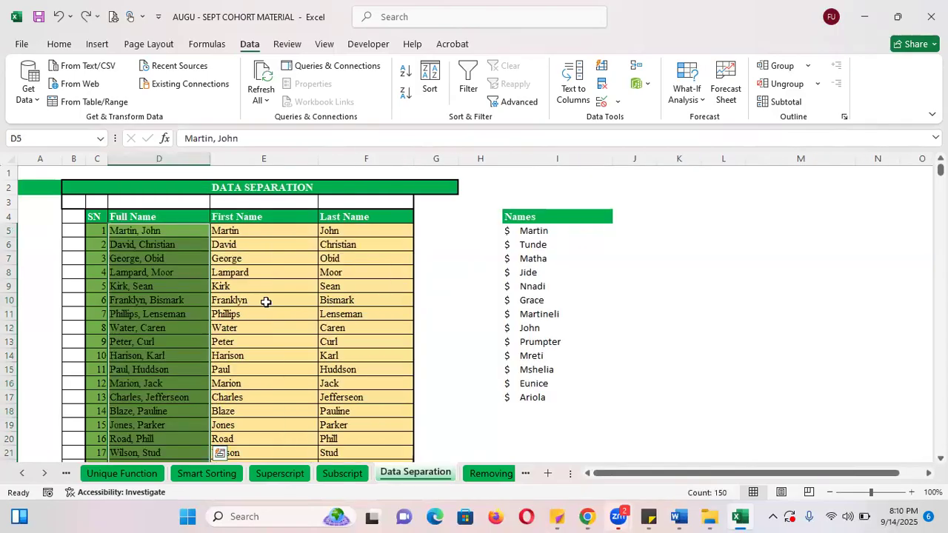
key("ctrl+z")
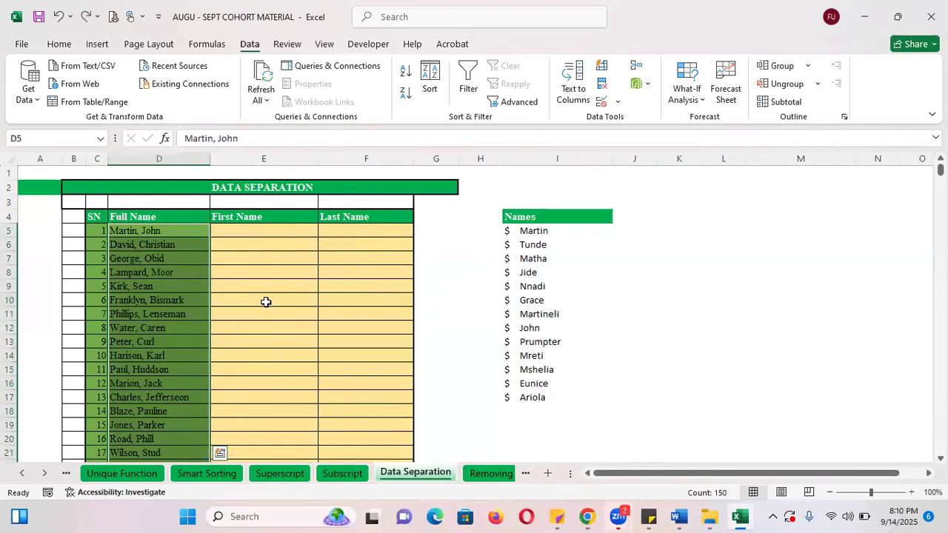
left_click(268, 242)
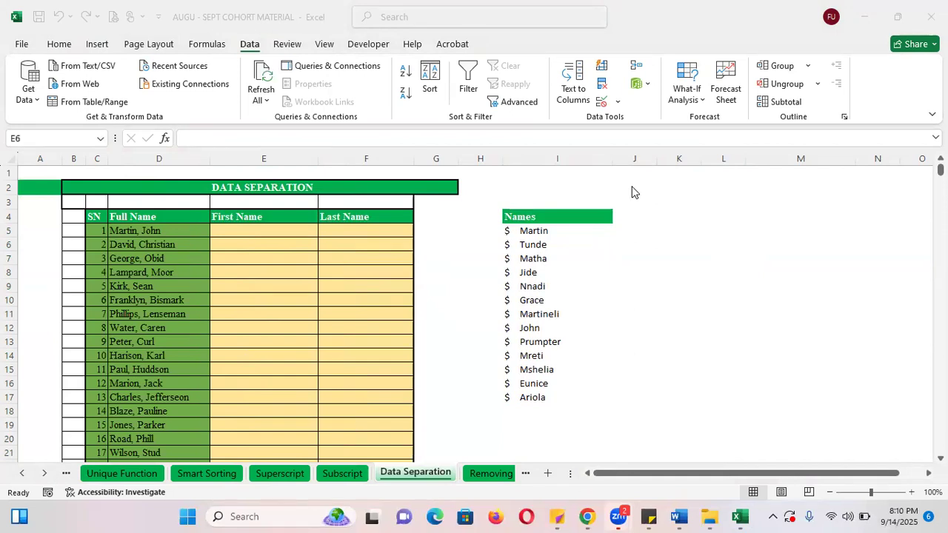
Enter 'Martin,' in E5 and Flash Fill the First Name column.
left_click(232, 227)
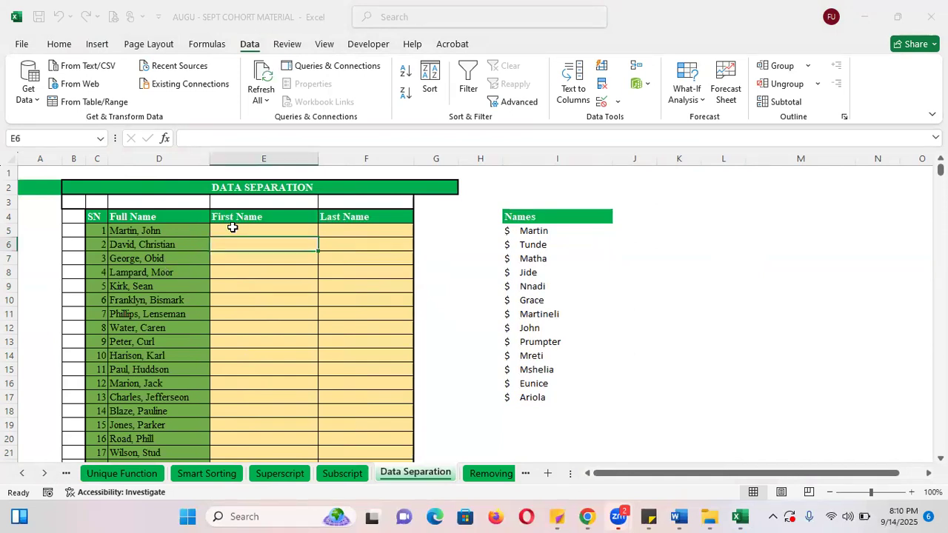
left_click(235, 232)
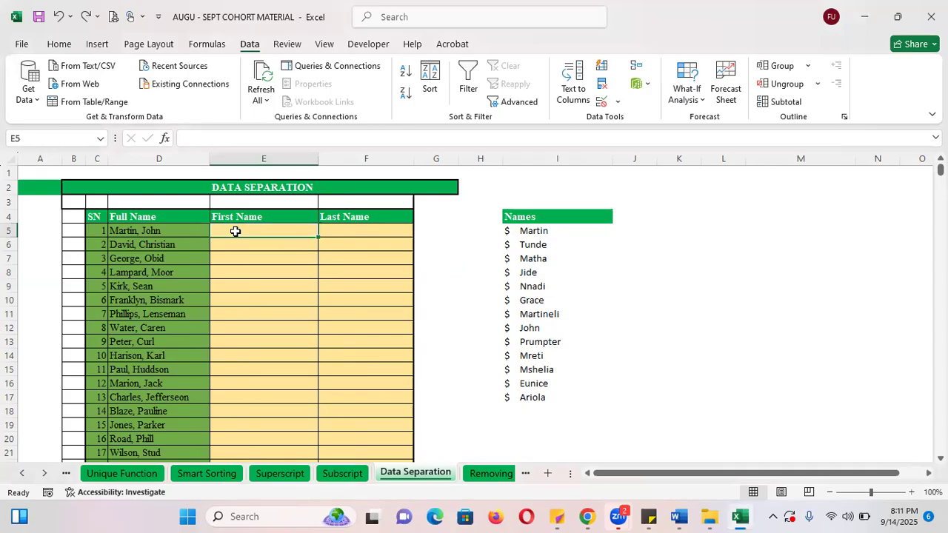
type("m")
key("BackSpace")
type("Martin,")
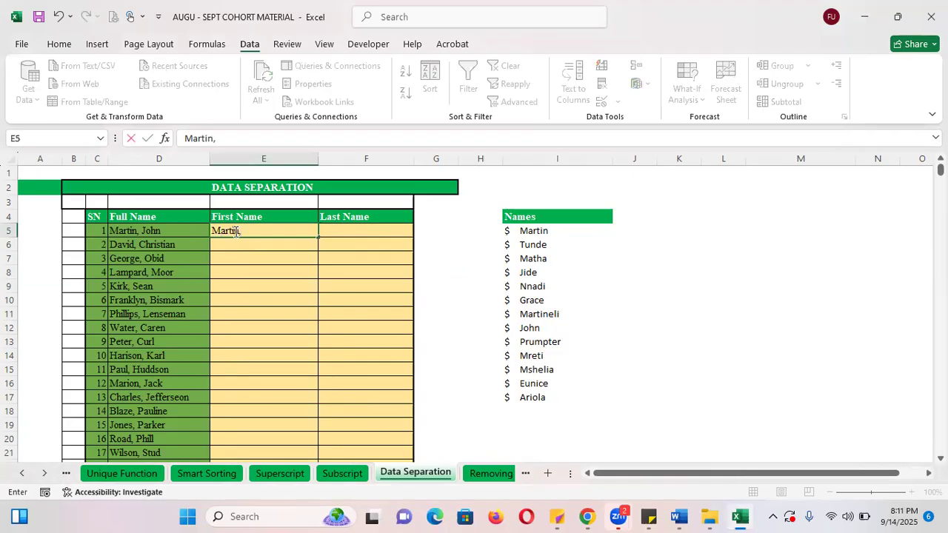
key("Return")
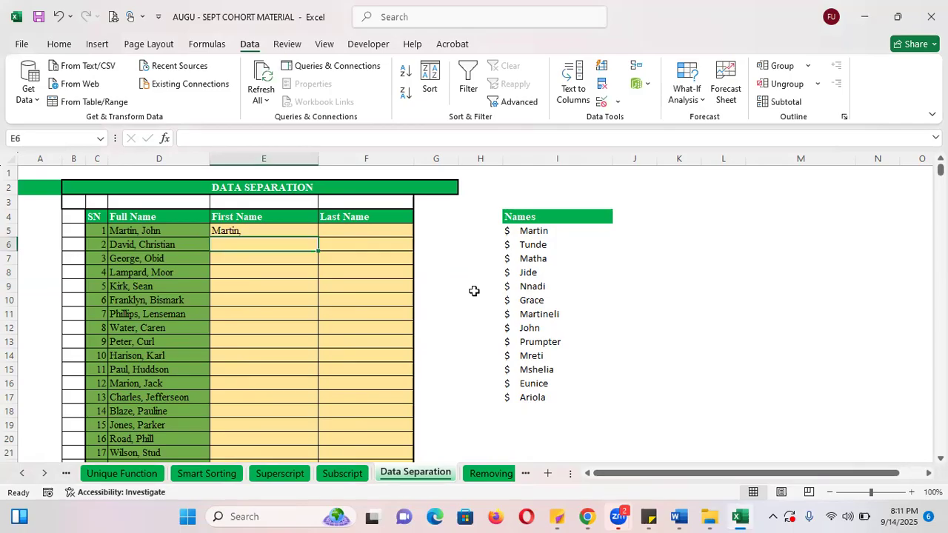
key("ctrl+e")
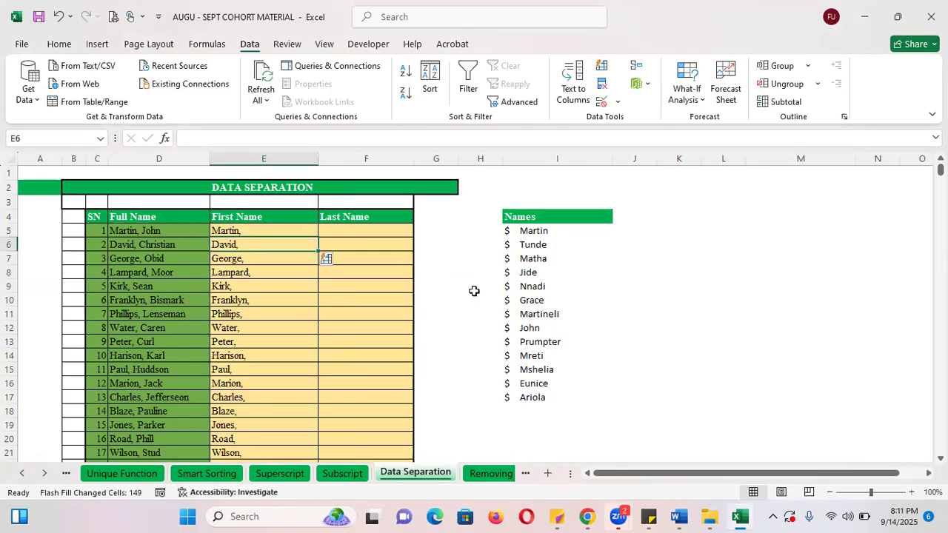
Enter 'John' in F5 and Flash Fill the Last Name column.
left_click(372, 230)
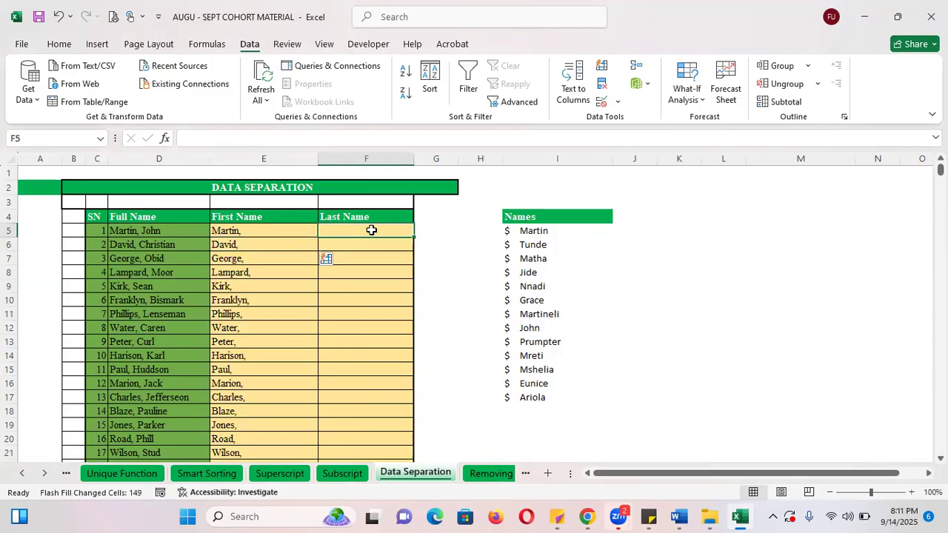
type("John")
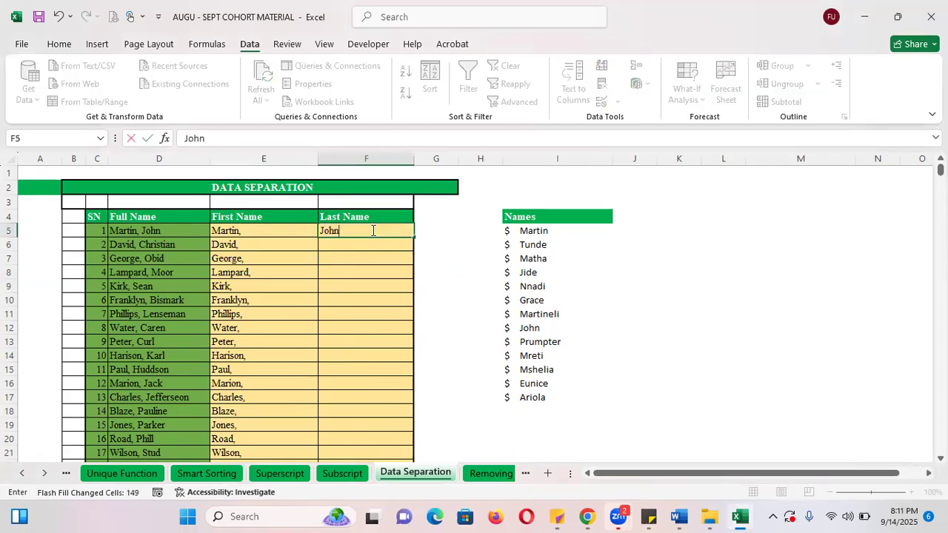
key("Return")
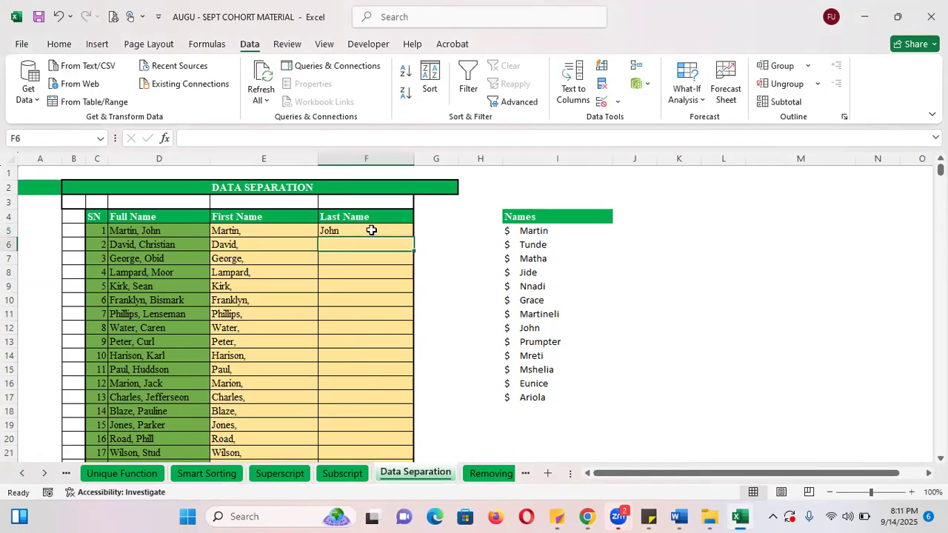
key("ctrl+e")
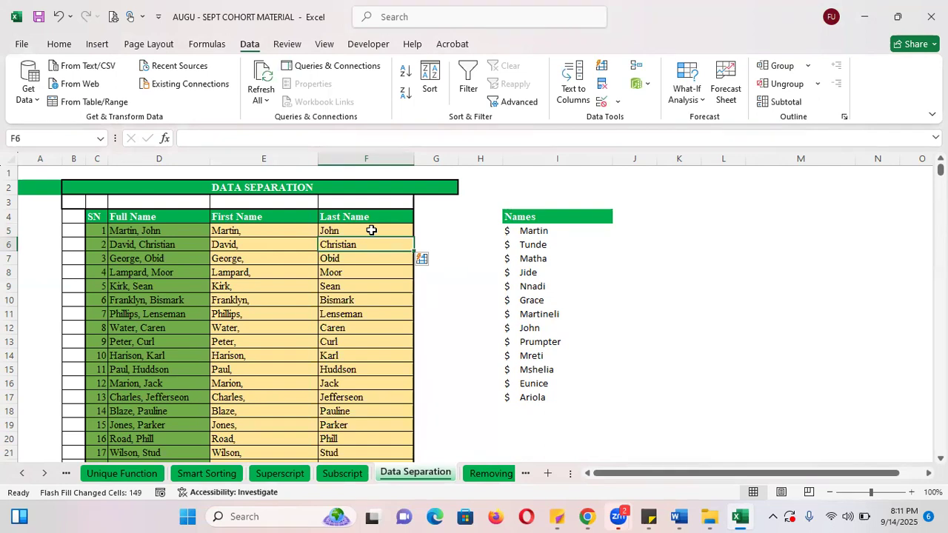
Select the full names from D5 down and delete the entire Full Name column.
left_click(151, 230)
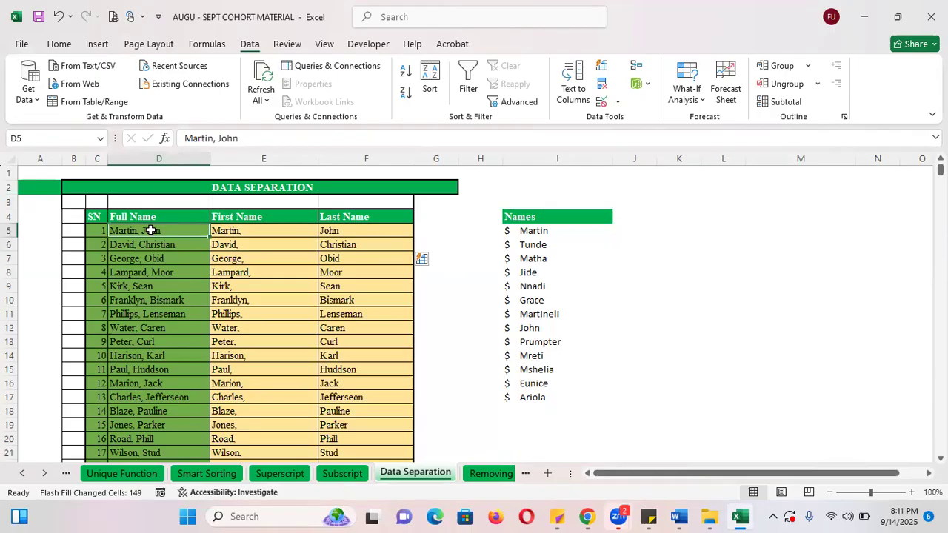
key("ctrl+shift+Down")
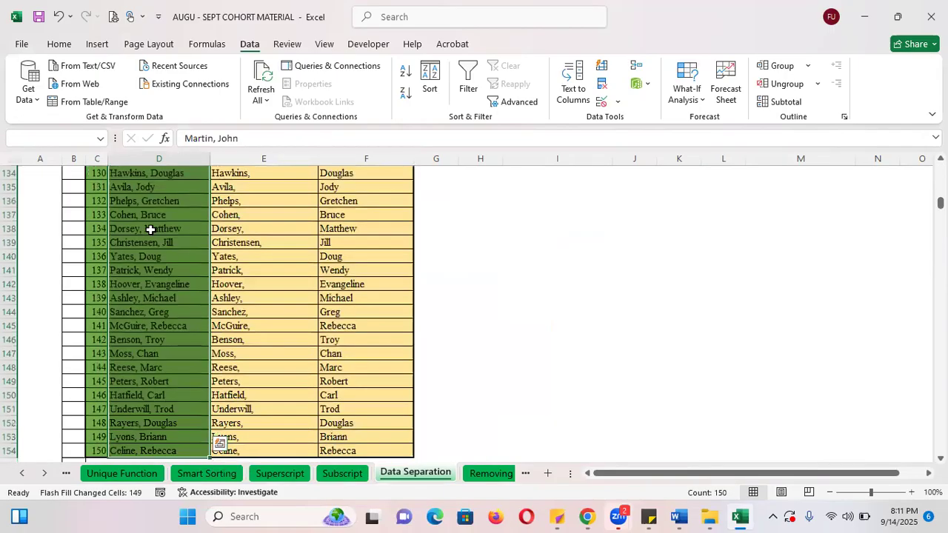
right_click(151, 229)
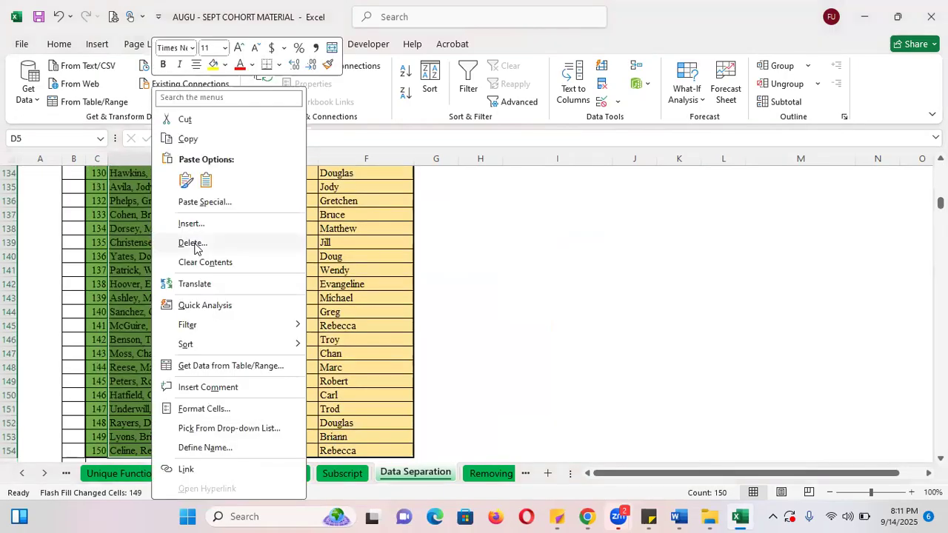
left_click(194, 244)
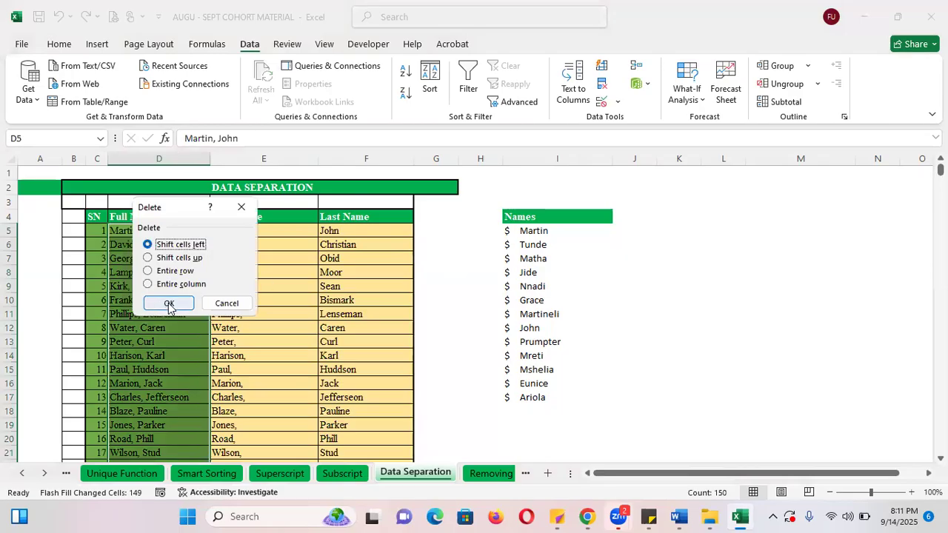
left_click(177, 286)
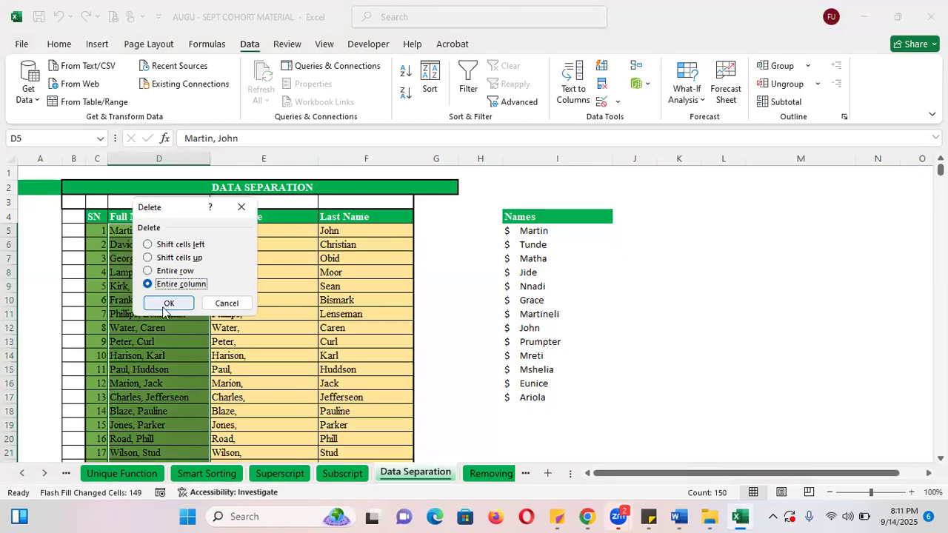
left_click(168, 304)
left_click(355, 357)
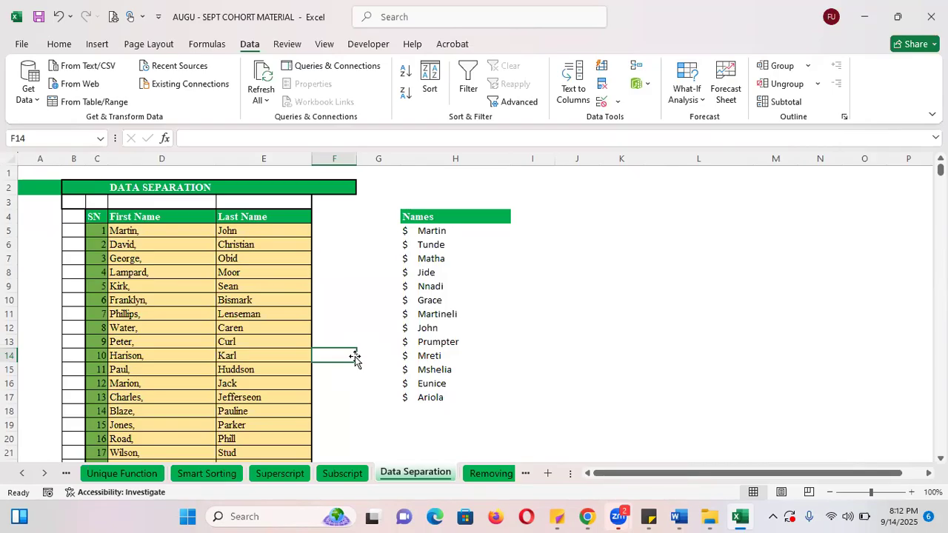
Undo twice to restore Full Name with empty name columns, then select D5:D154.
key("ctrl+z")
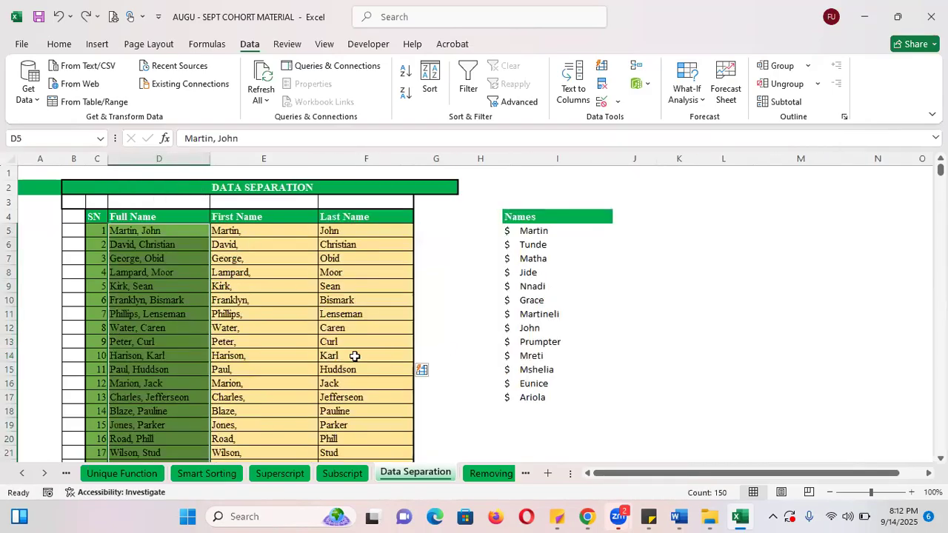
key("ctrl+z")
key("ctrl+z")
key("ctrl+z")
key("ctrl+z")
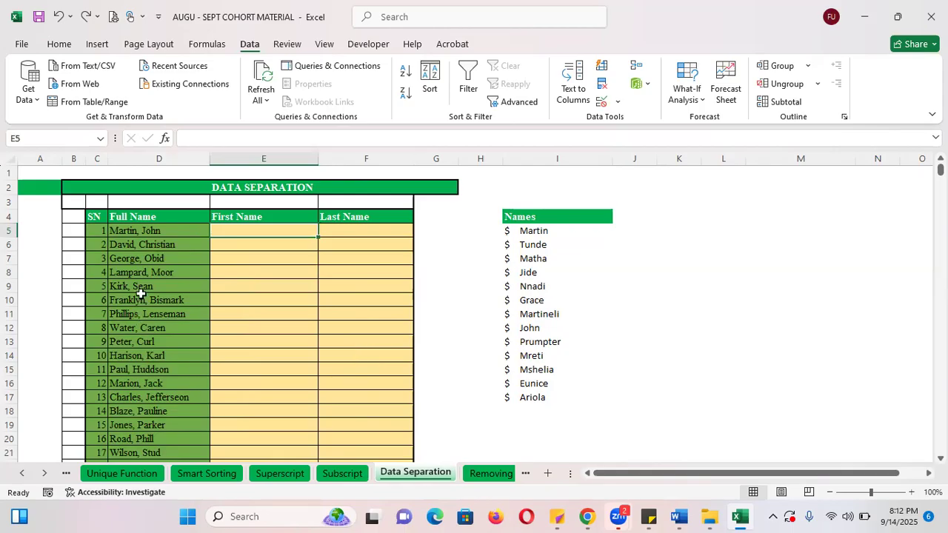
left_click(149, 232)
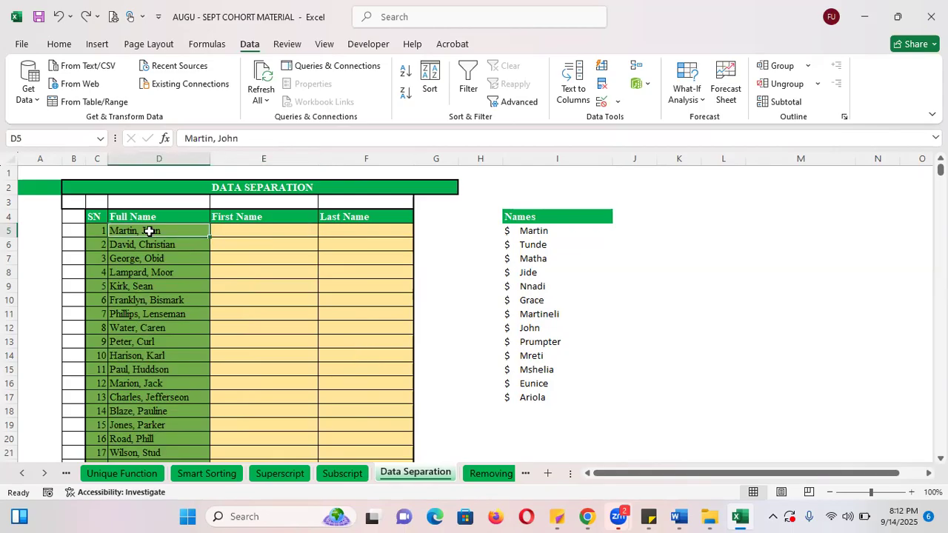
key("ctrl+shift+Down")
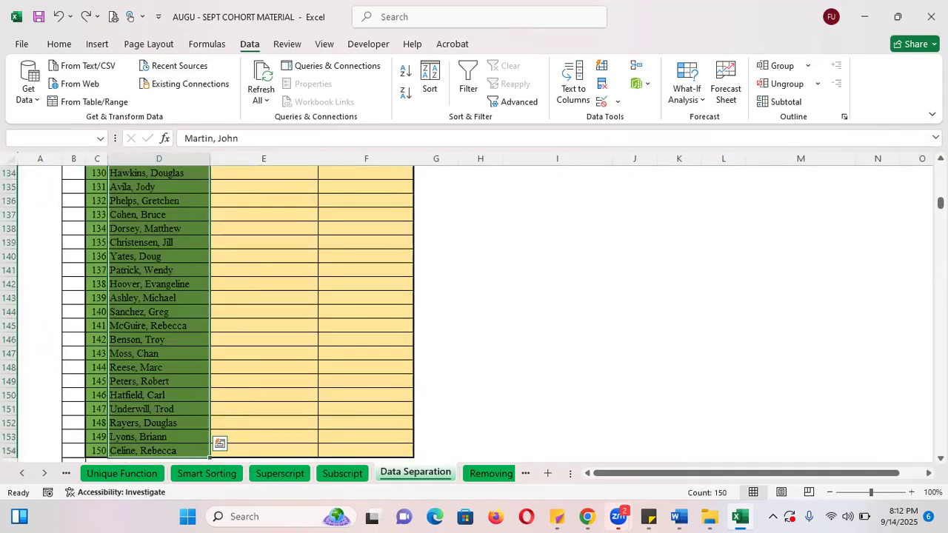
left_click_drag(941, 203, 940, 169)
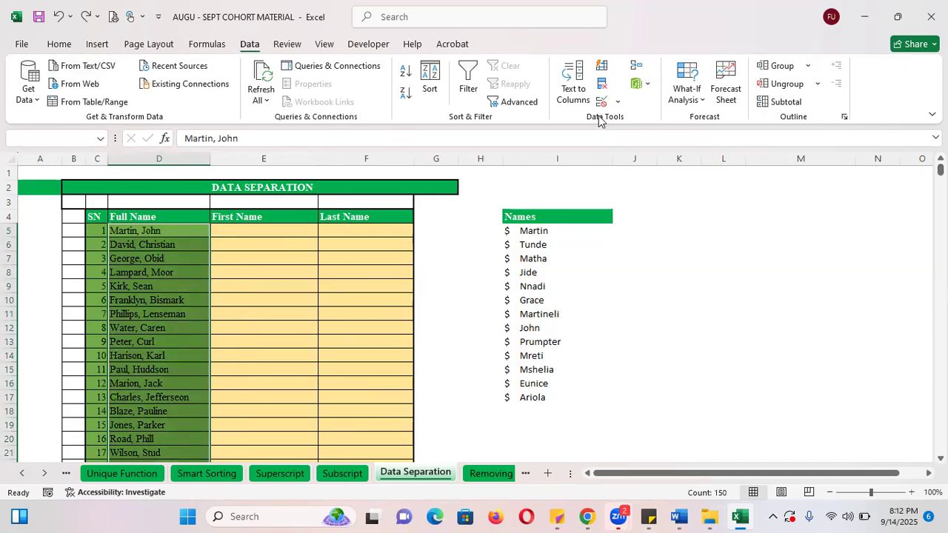
Split the selected names with Text to Columns on Comma and Space, replacing existing data.
left_click(570, 89)
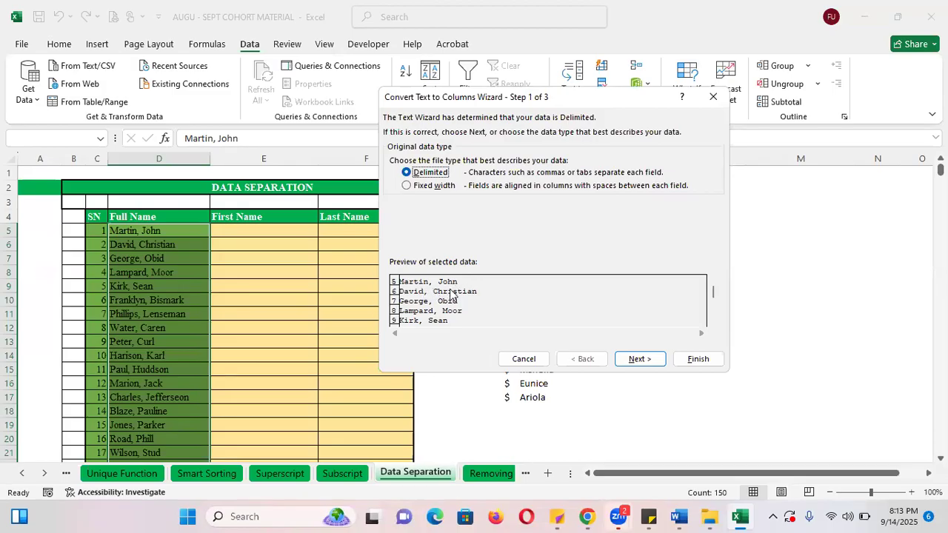
left_click(640, 360)
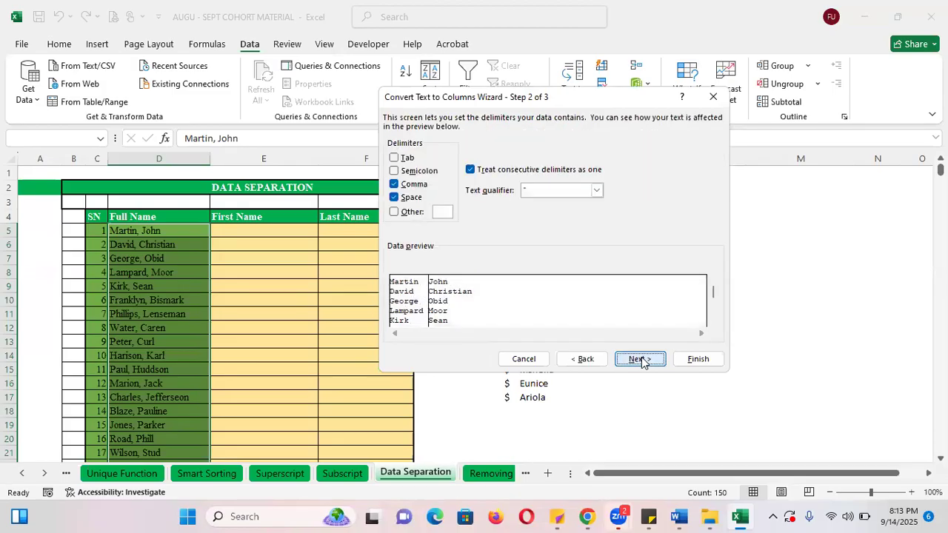
left_click(395, 185)
left_click(395, 184)
left_click(394, 197)
left_click(394, 198)
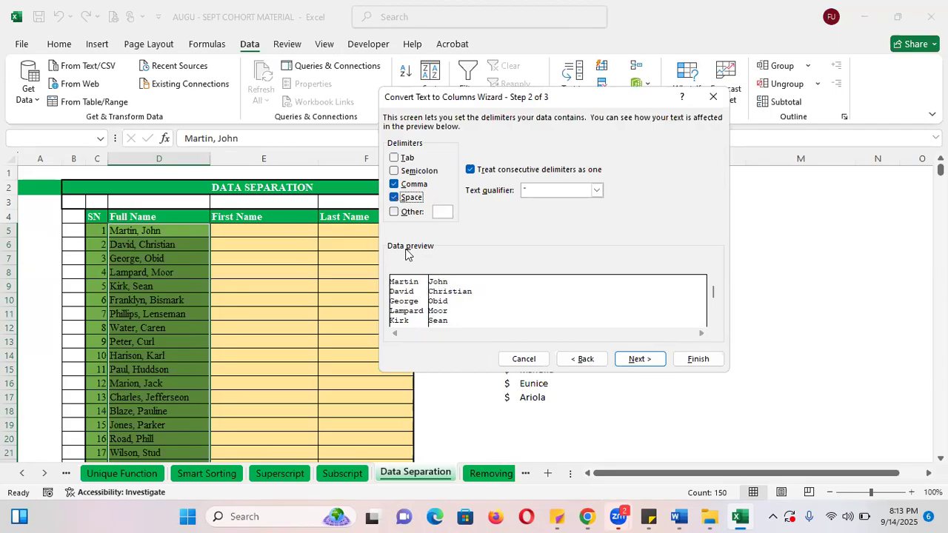
left_click(697, 358)
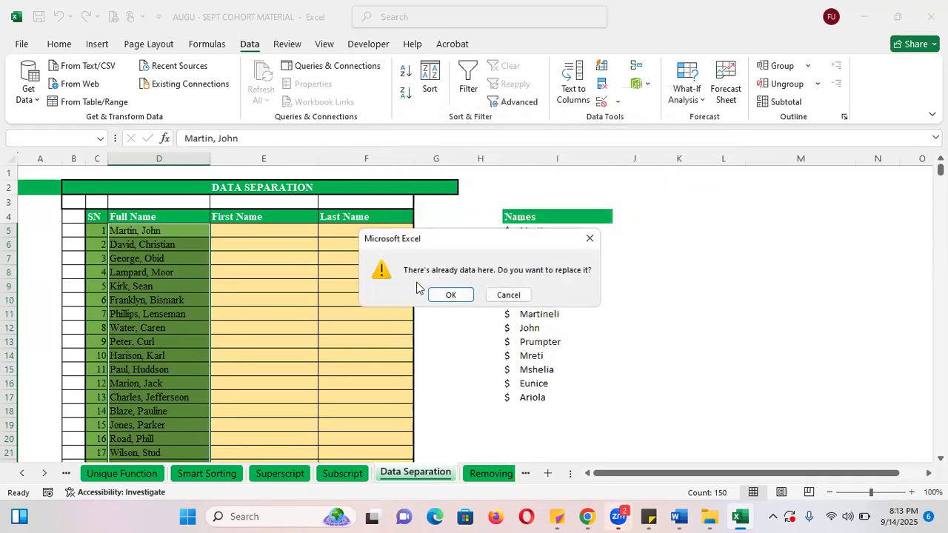
left_click(448, 295)
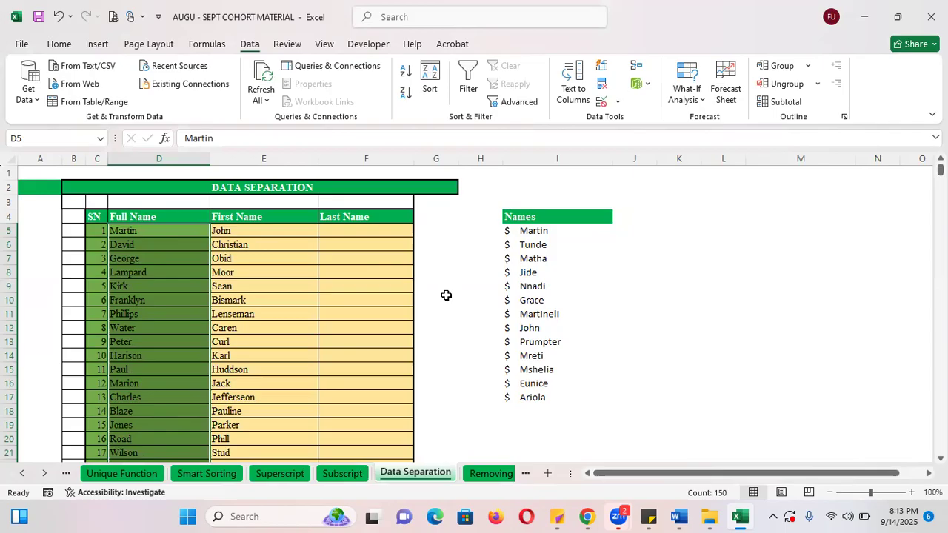
Undo the split and rerun Text to Columns with Comma and Space delimiters up to step 3.
key("ctrl+z")
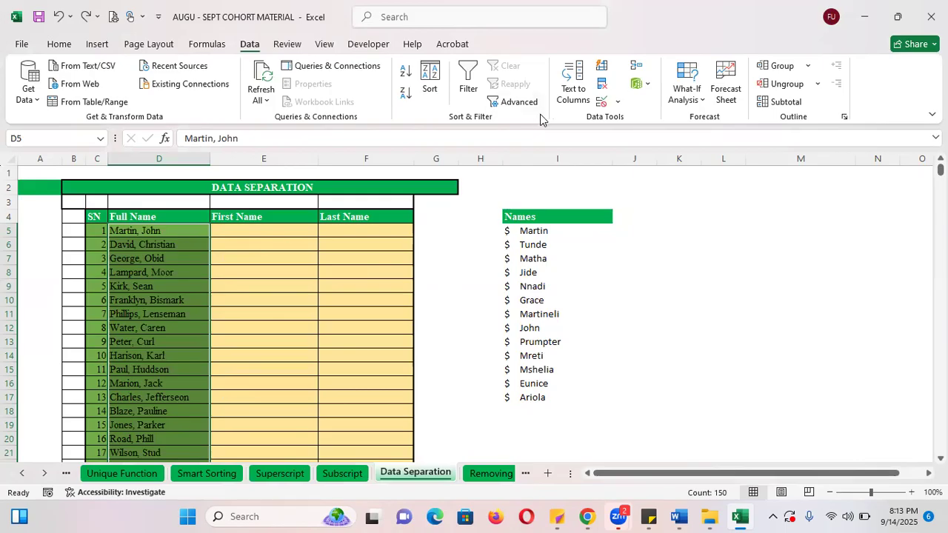
left_click(570, 95)
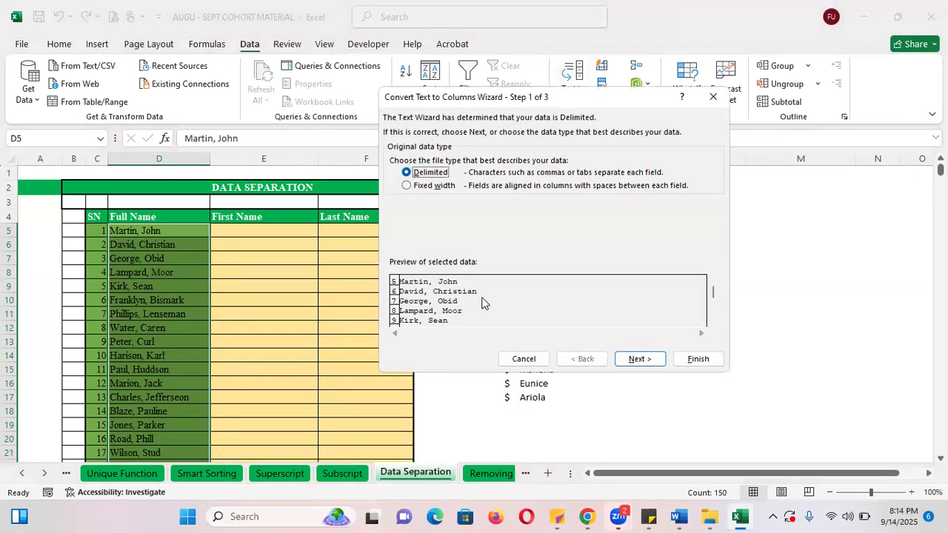
left_click(634, 360)
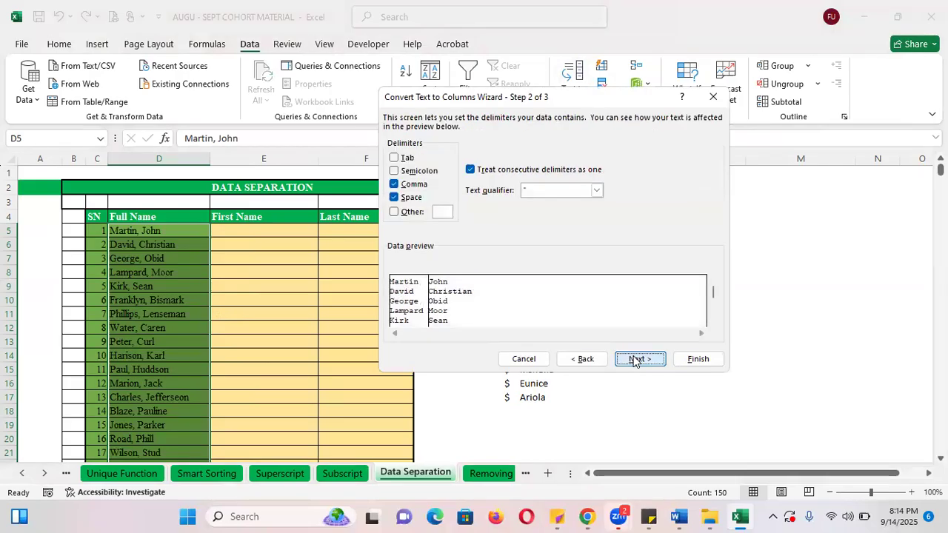
left_click(394, 184)
left_click(394, 184)
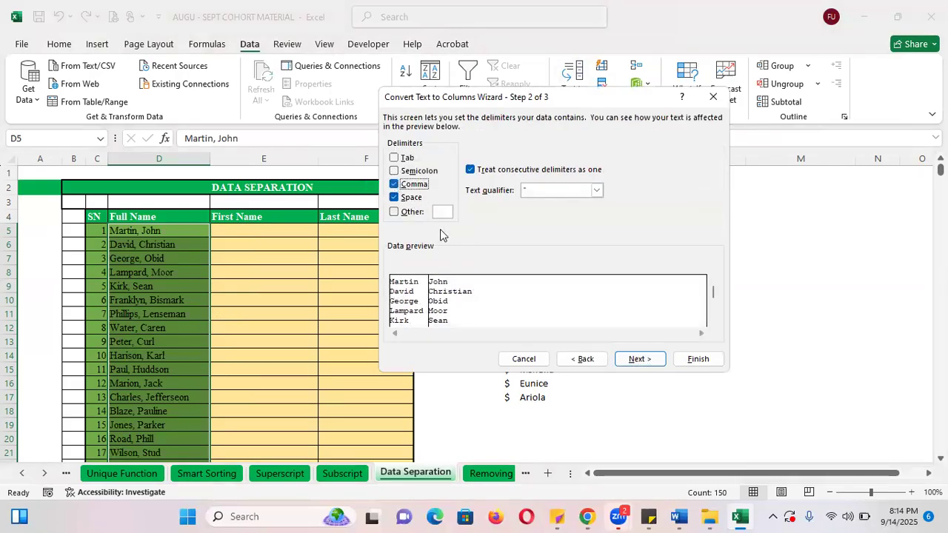
left_click(635, 360)
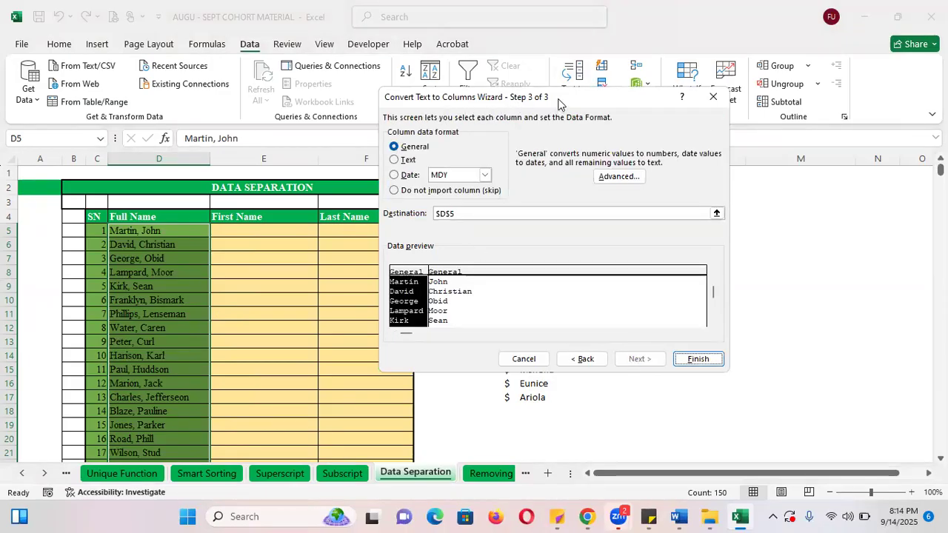
left_click_drag(560, 103, 668, 123)
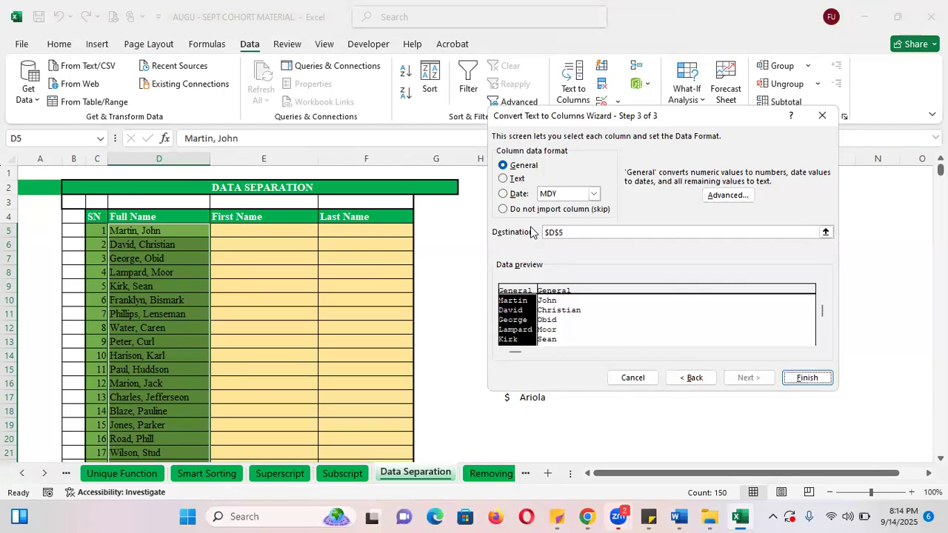
Change the split destination to $E$5 and finish, confirming the cells get replaced.
left_click(555, 233)
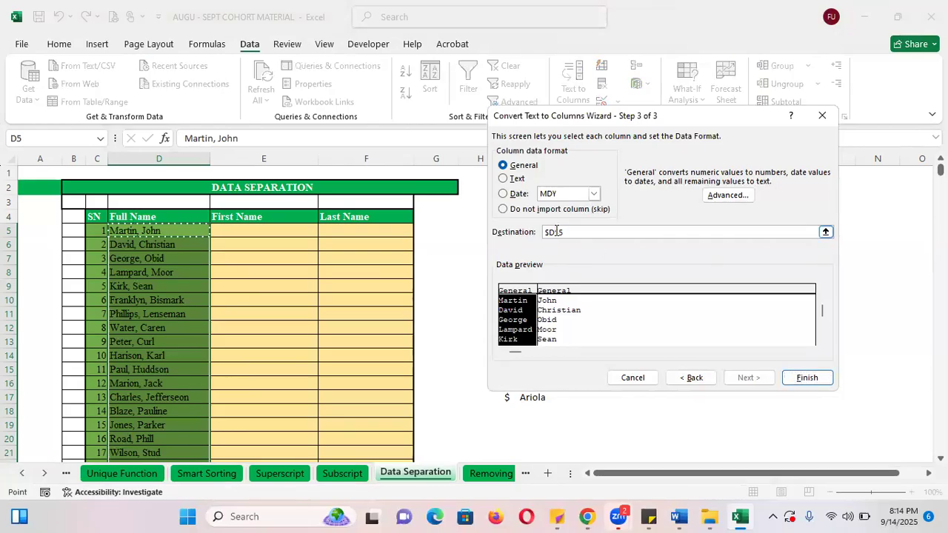
key("BackSpace")
type("E")
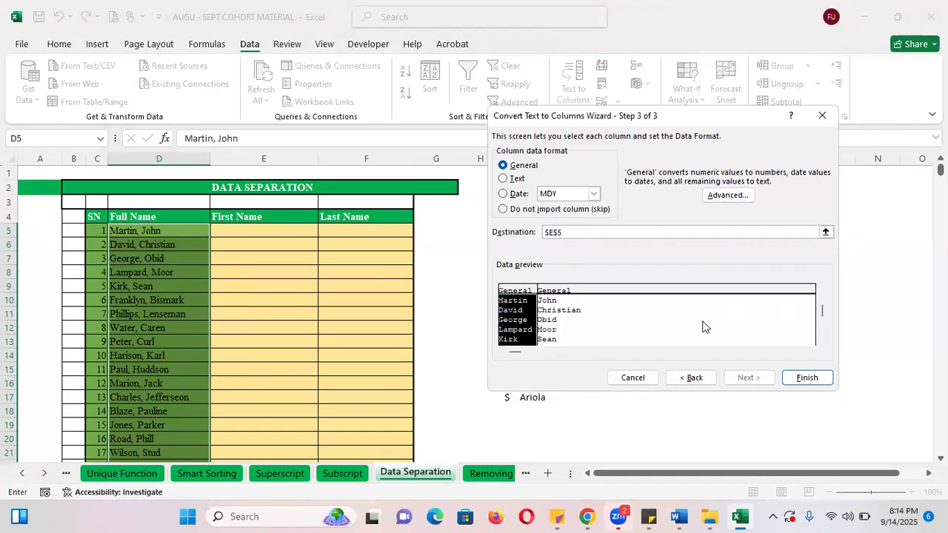
left_click(807, 378)
left_click(451, 295)
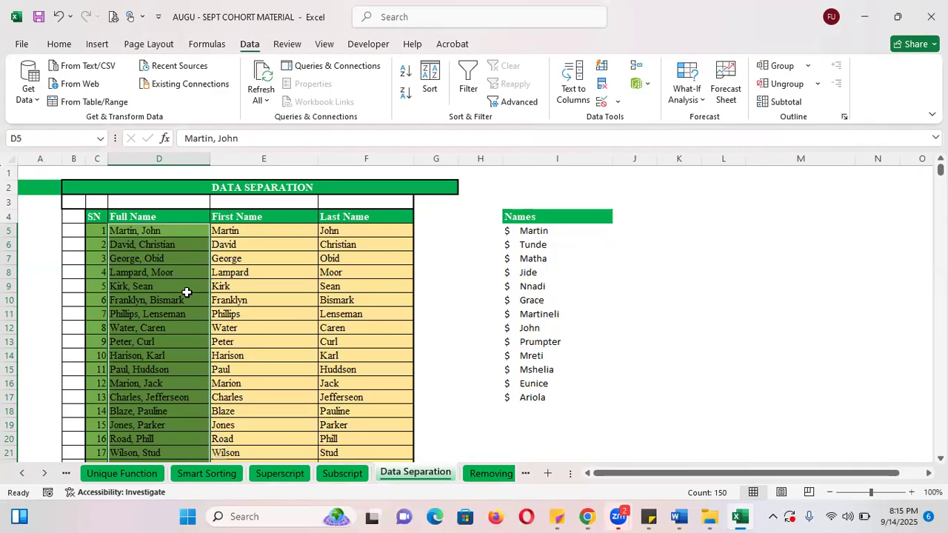
Delete the entire column holding Full Name, then undo to restore the names.
right_click(165, 230)
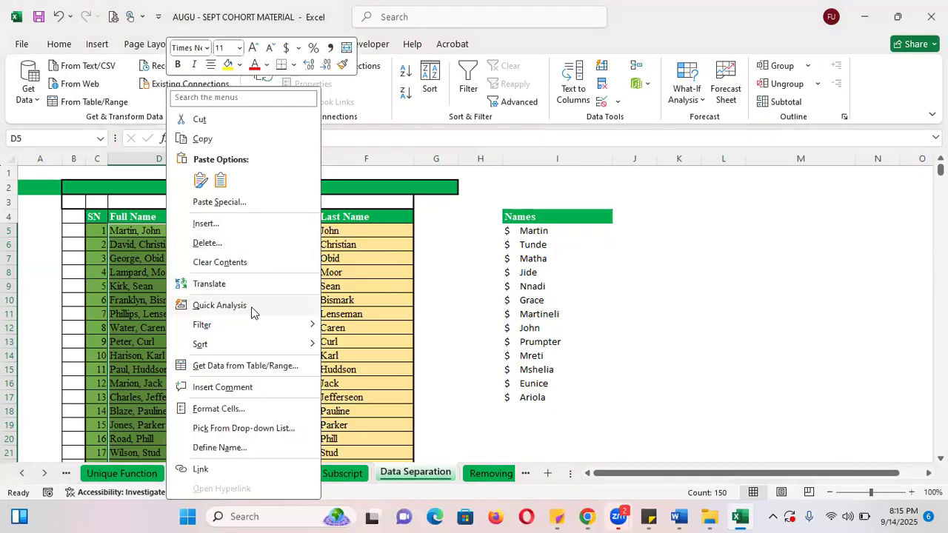
left_click(219, 244)
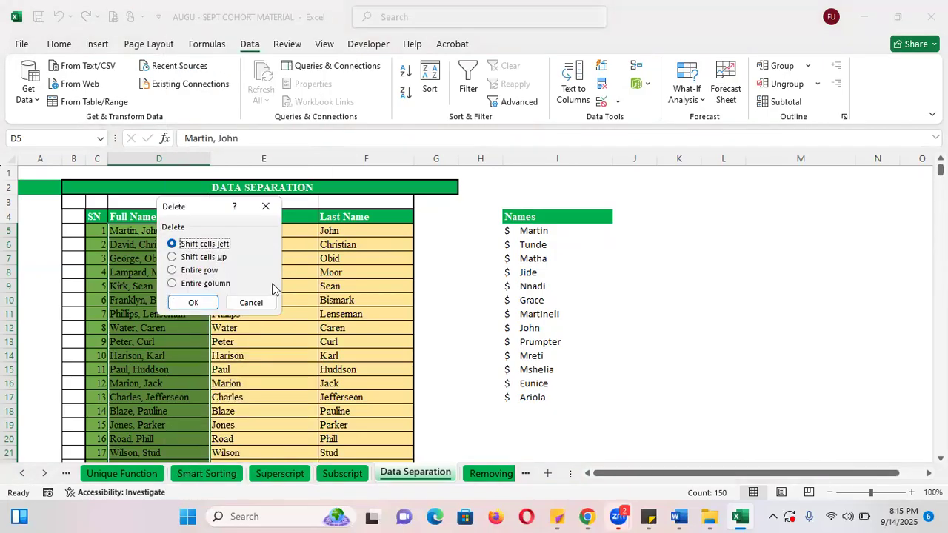
left_click(196, 284)
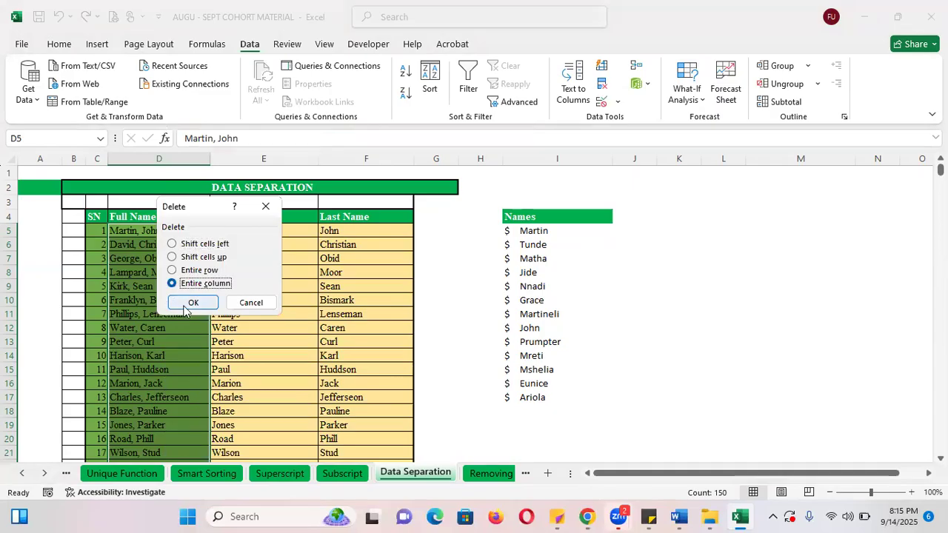
left_click(192, 303)
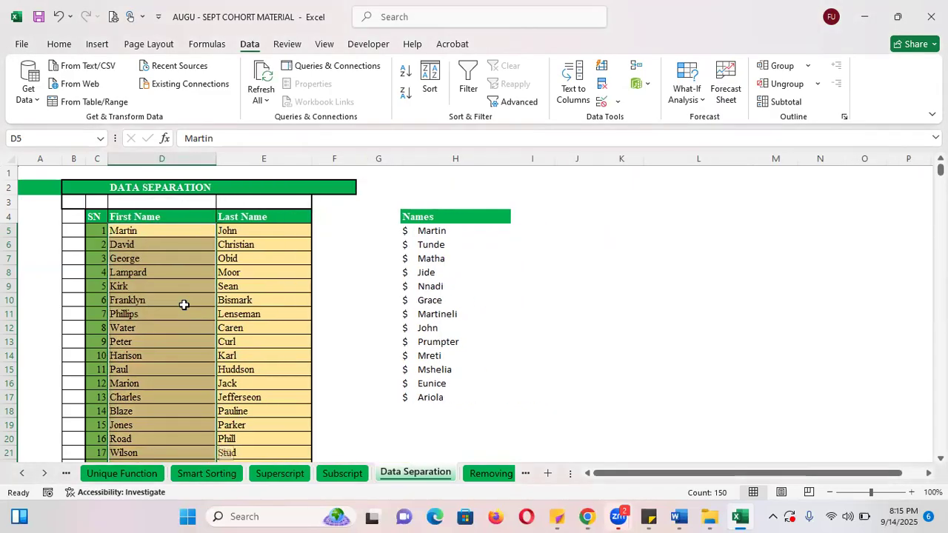
key("ctrl+z")
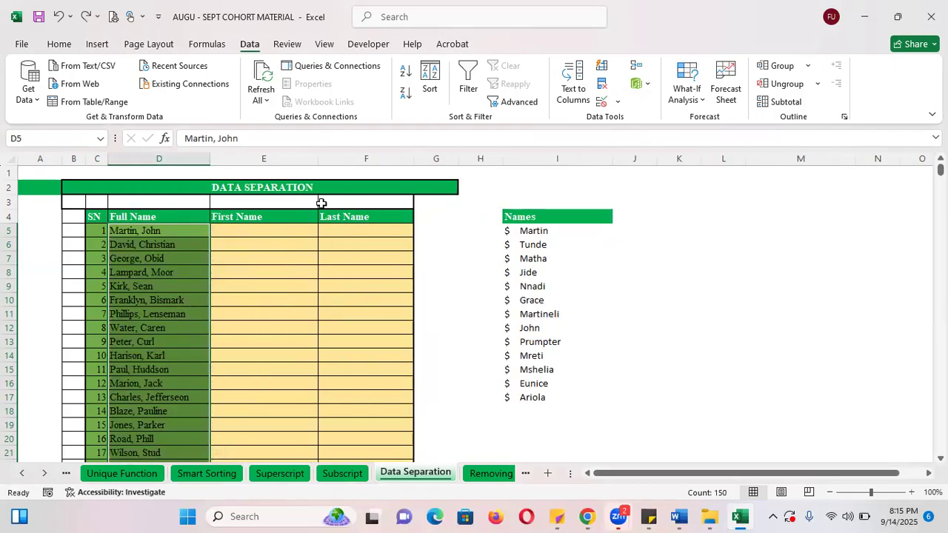
left_click(261, 230)
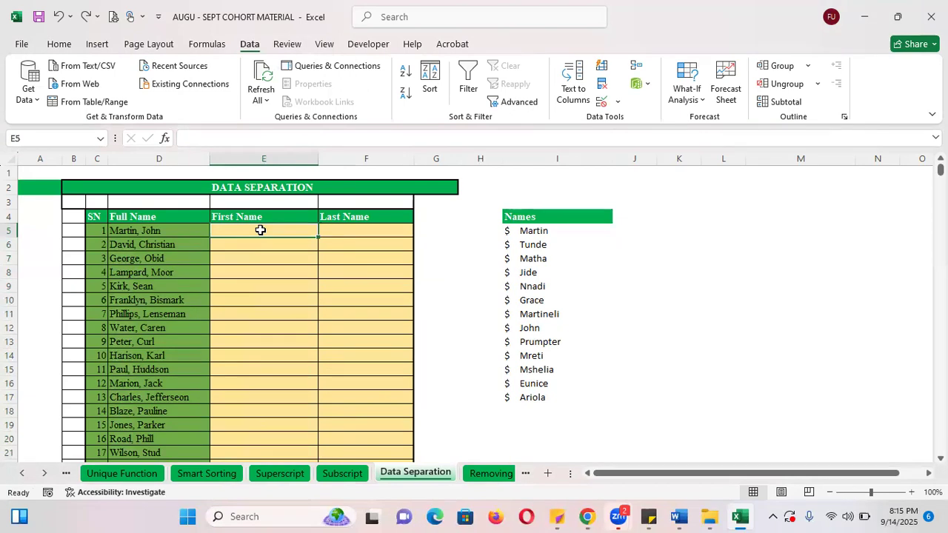
type("Martin,")
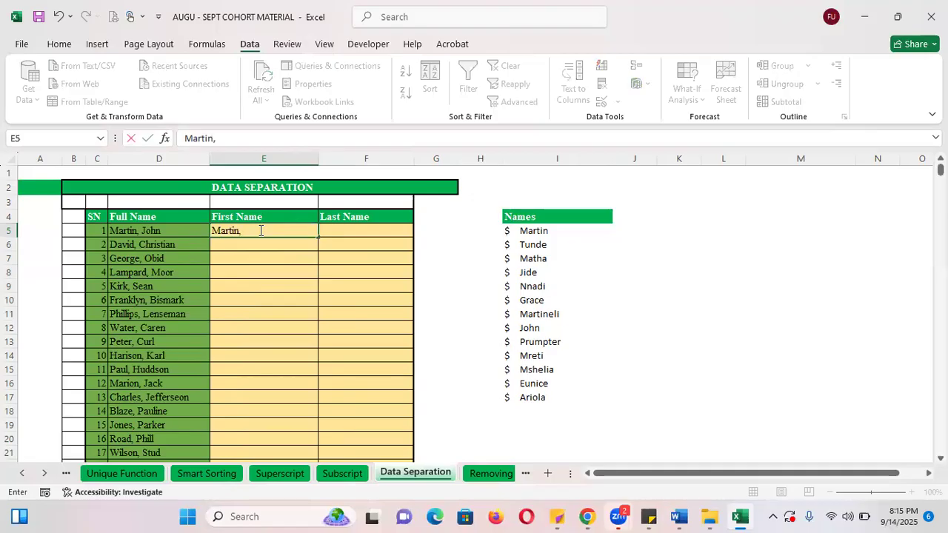
key("Return")
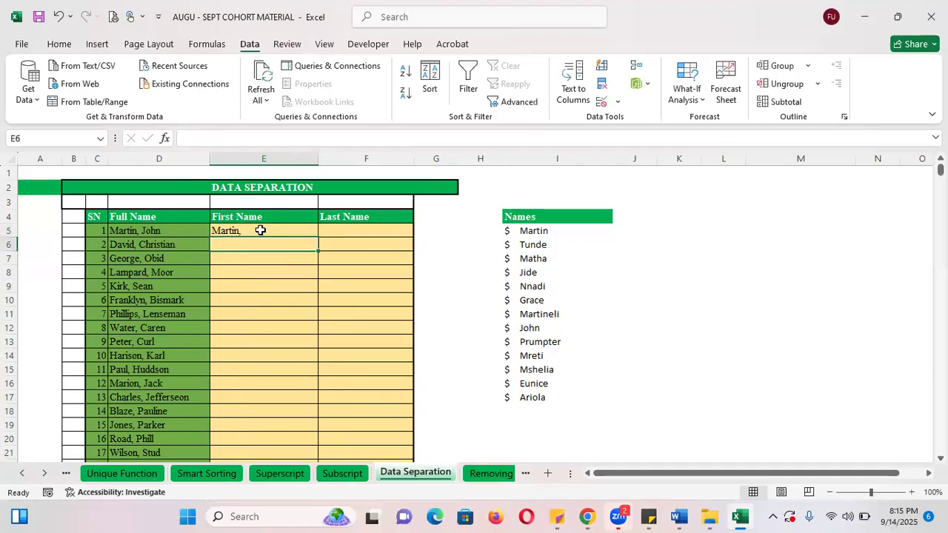
key("ctrl+e")
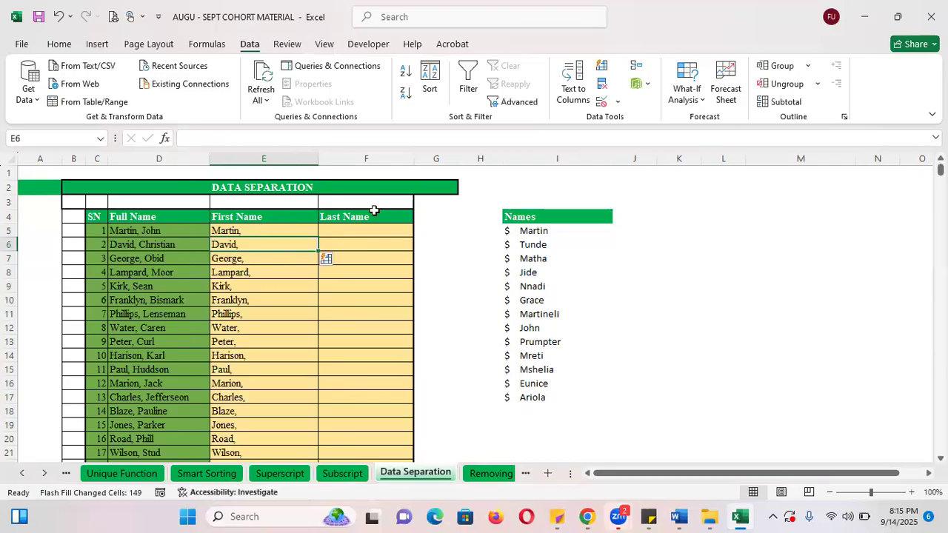
left_click(353, 231)
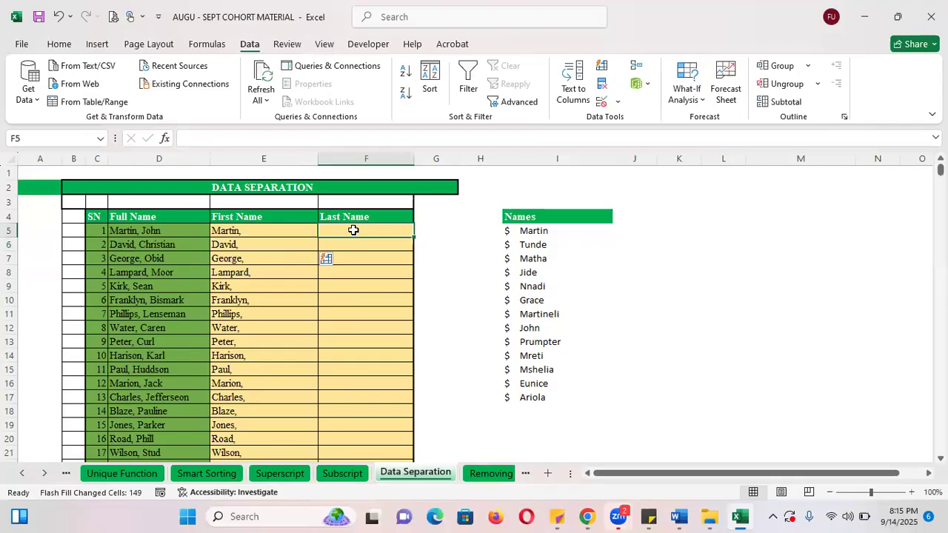
type("John")
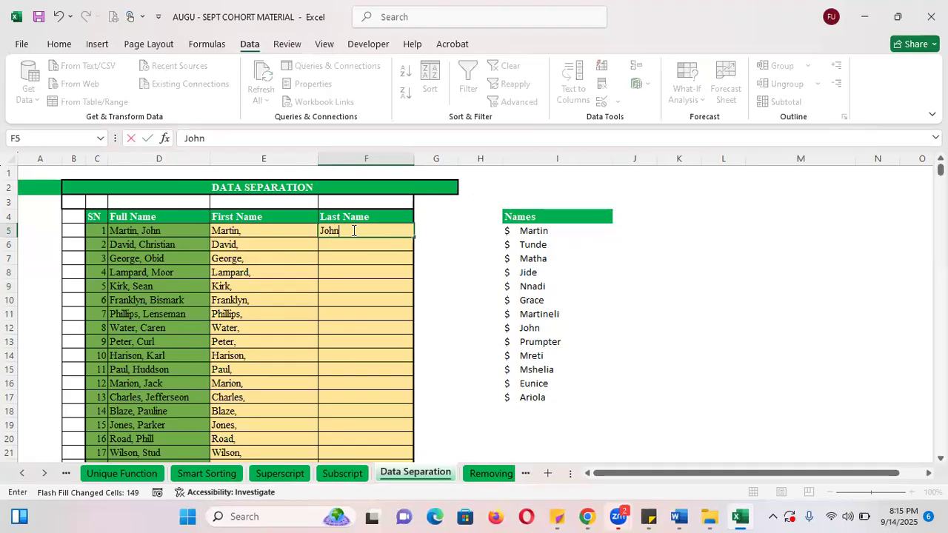
key("Return")
key("ctrl+e")
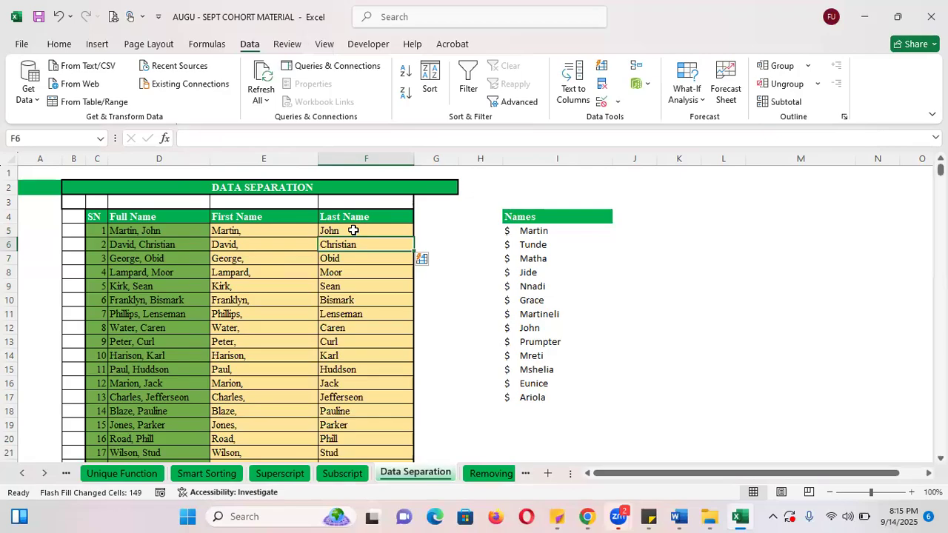
key("ctrl+z")
key("ctrl+z")
key("ctrl+z")
key("ctrl+z")
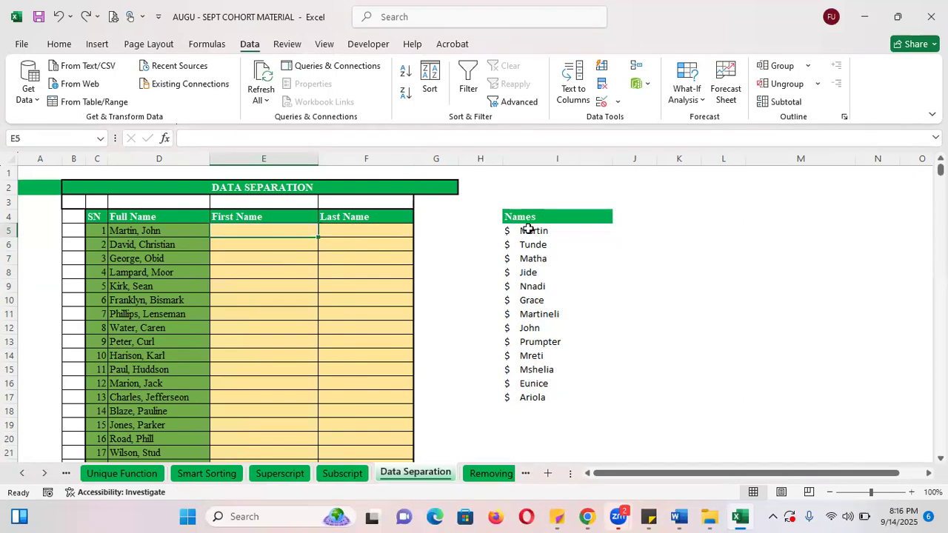
left_click_drag(512, 232, 524, 400)
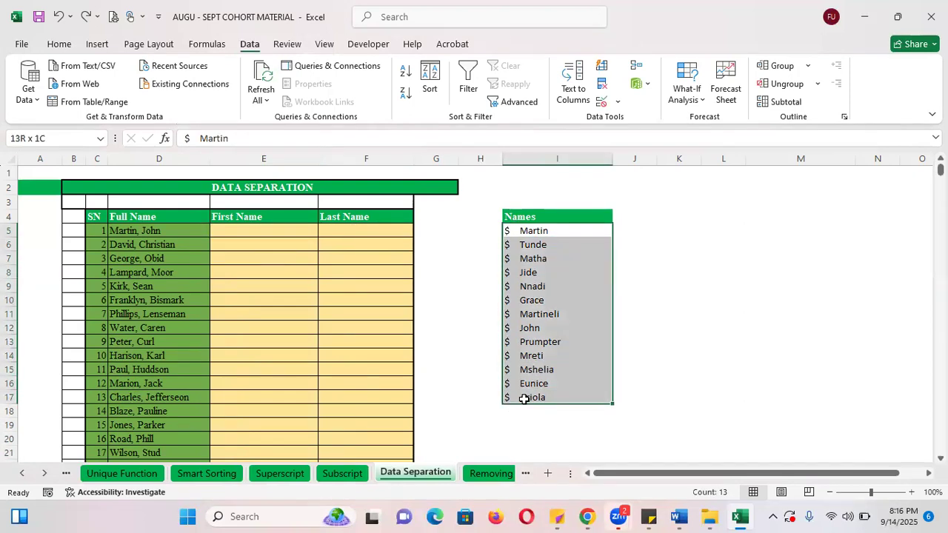
left_click(663, 304)
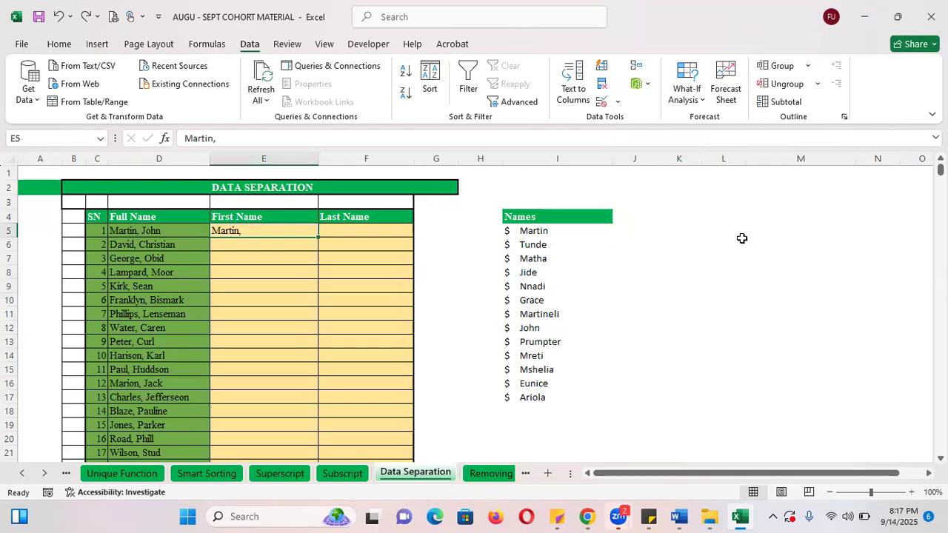
Restore the Flash Fill of first names in column E and last names like John in F.
key("Return")
key("ctrl+e")
key("Up")
key("Right")
type("John")
key("Return")
key("ctrl+e")
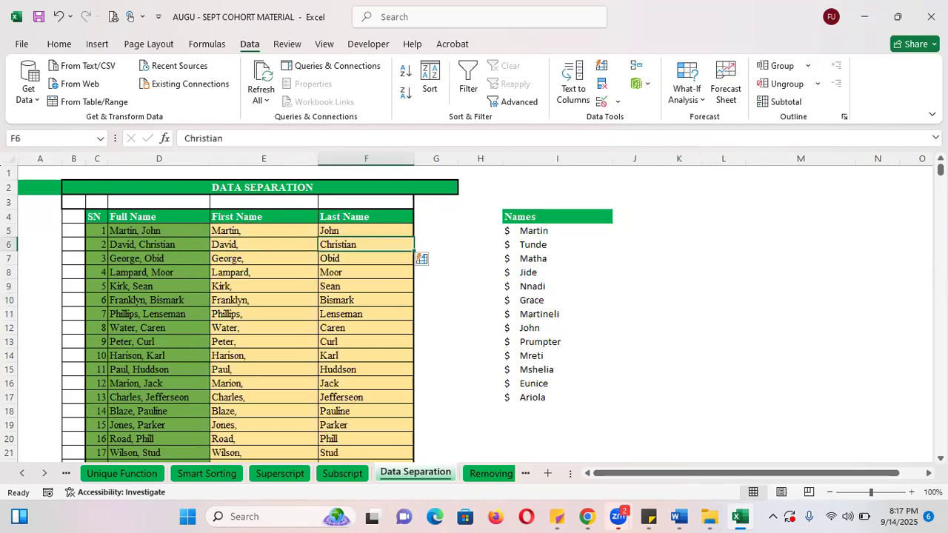
Label G4 'join using flashfill' and widen column G to fit it.
left_click(441, 230)
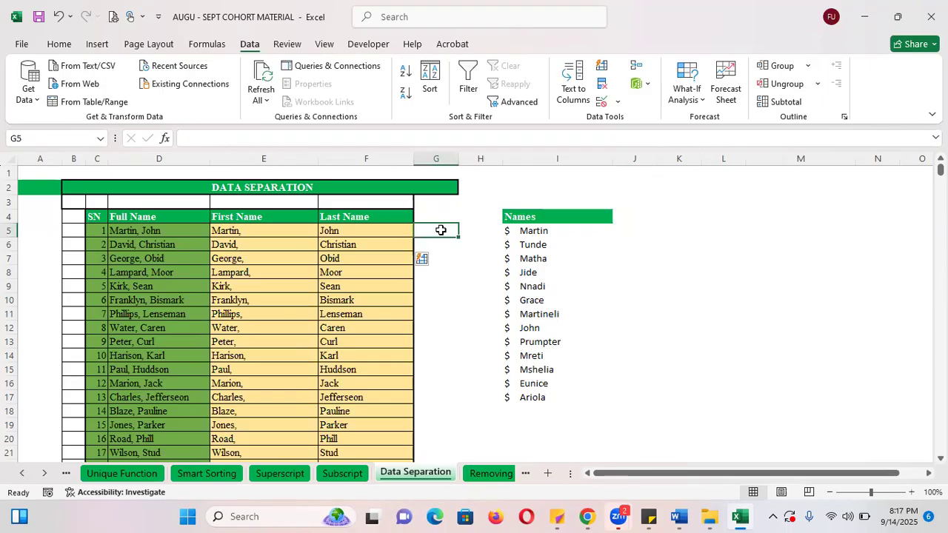
left_click(435, 215)
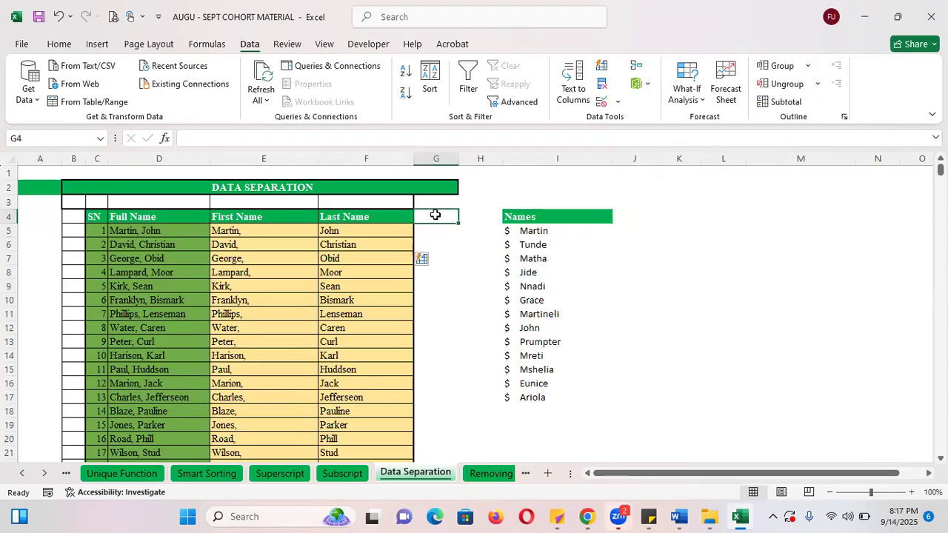
type("join ")
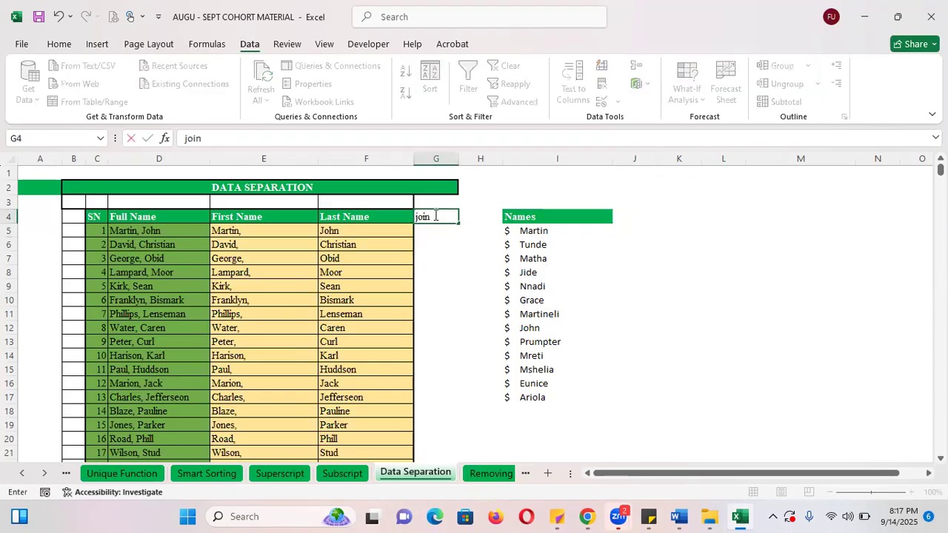
type("using flash")
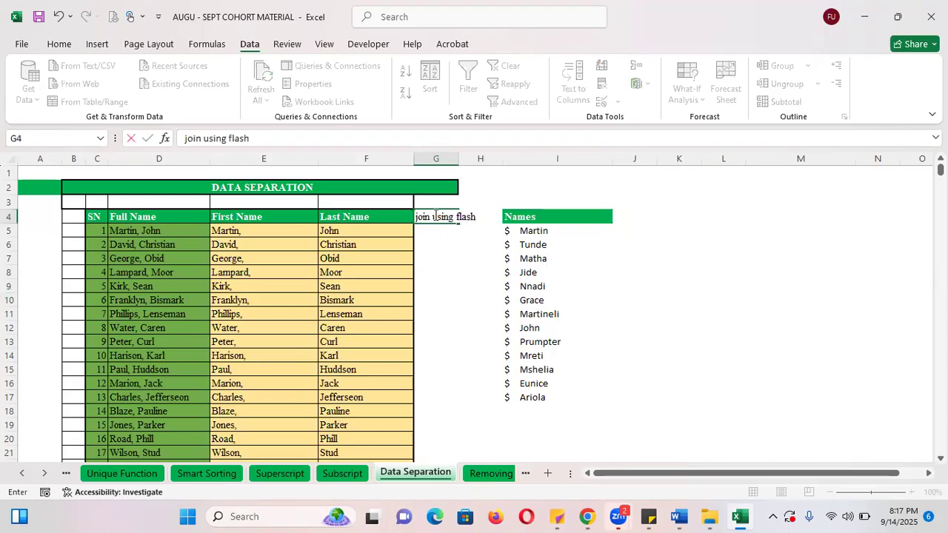
type("fill")
left_click(616, 242)
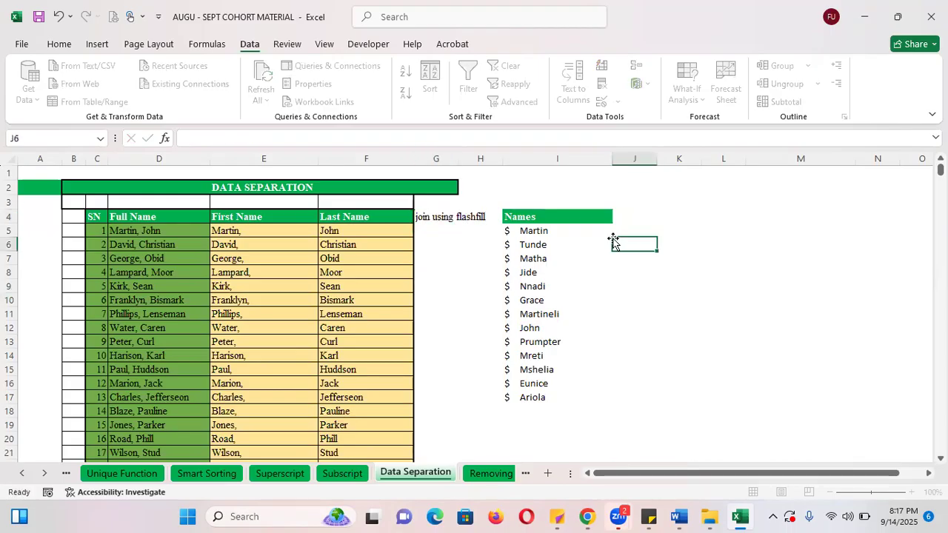
left_click_drag(459, 158, 489, 159)
Flash Fill joined names from a 'Martin, John' example in G5, then undo all column G changes.
left_click(430, 229)
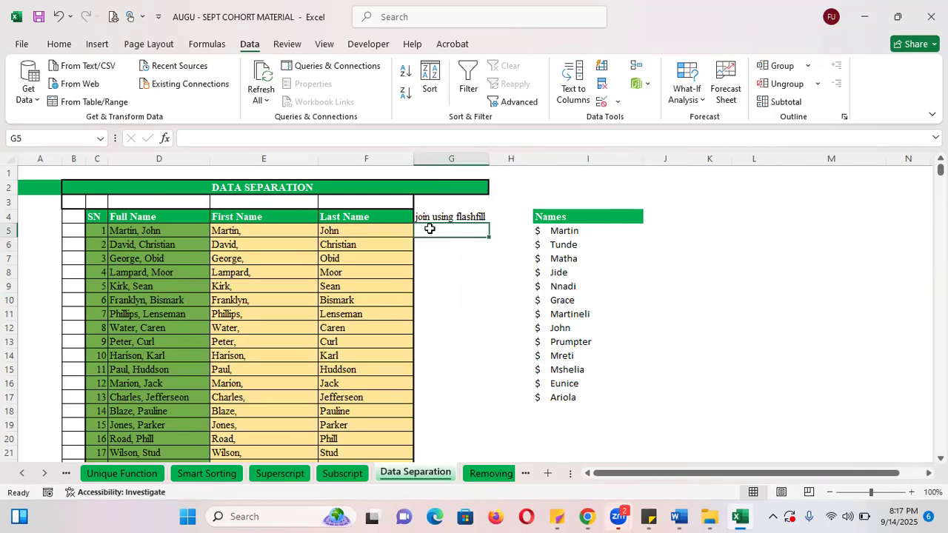
type("Martin")
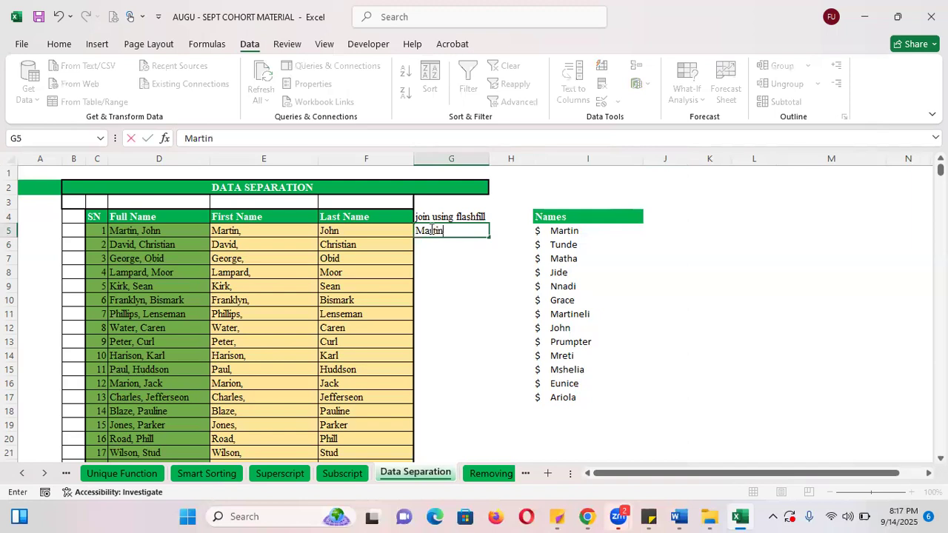
type(", John")
key("Return")
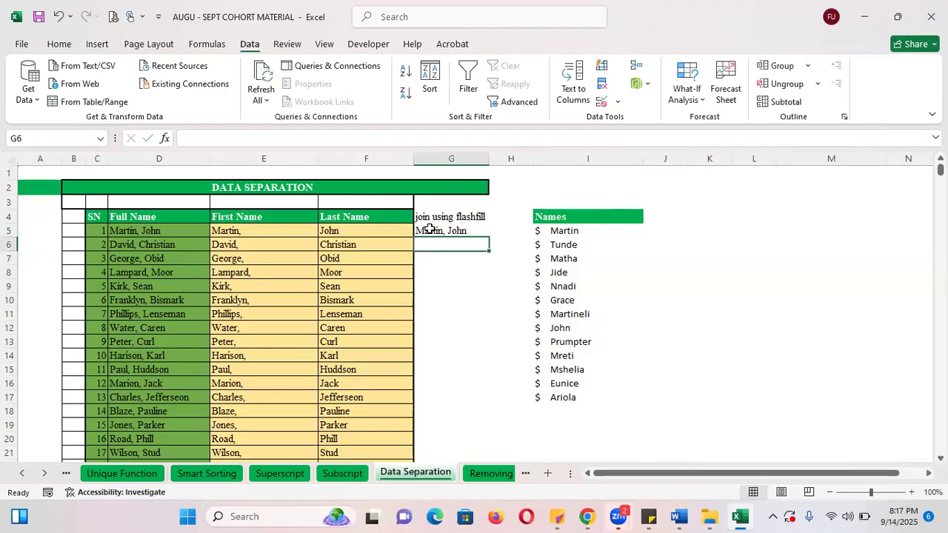
key("ctrl+e")
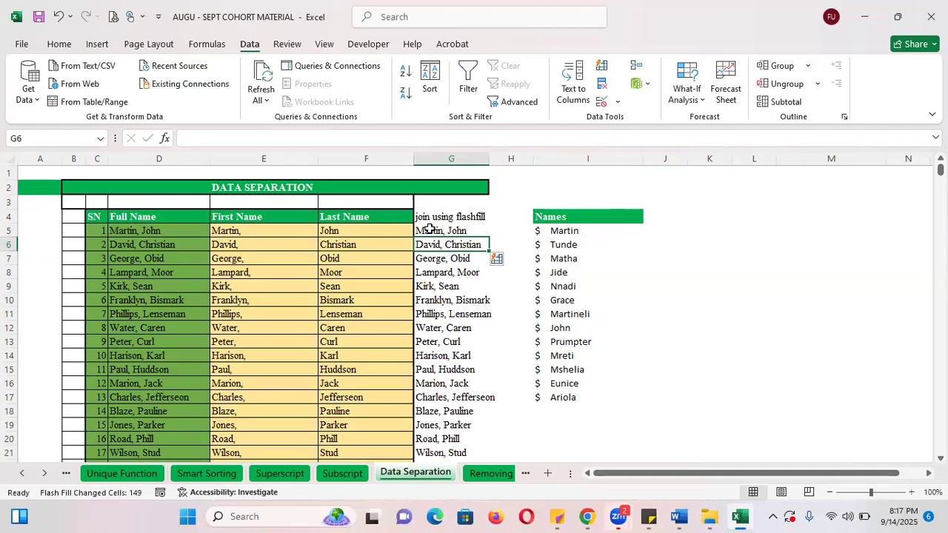
key("ctrl+z")
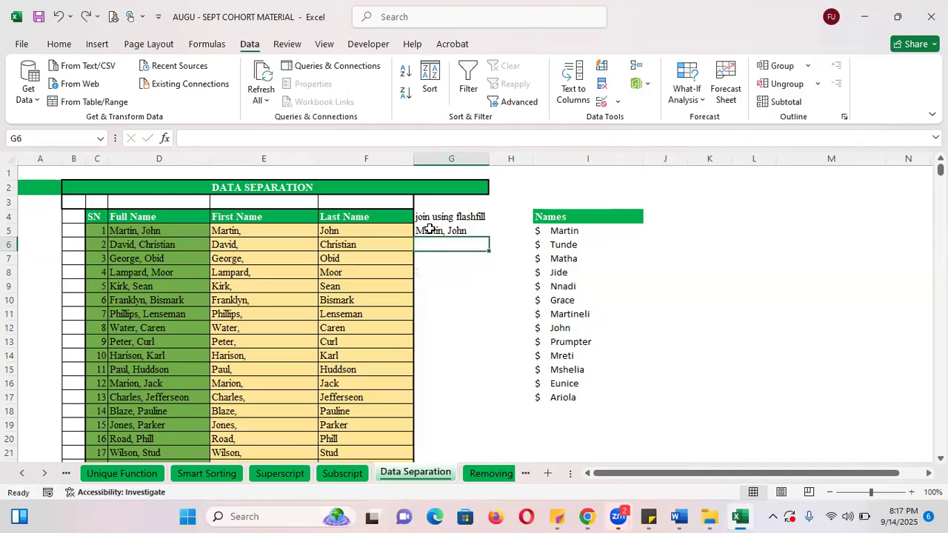
key("ctrl+z")
key("ctrl+z")
key("ctrl+z")
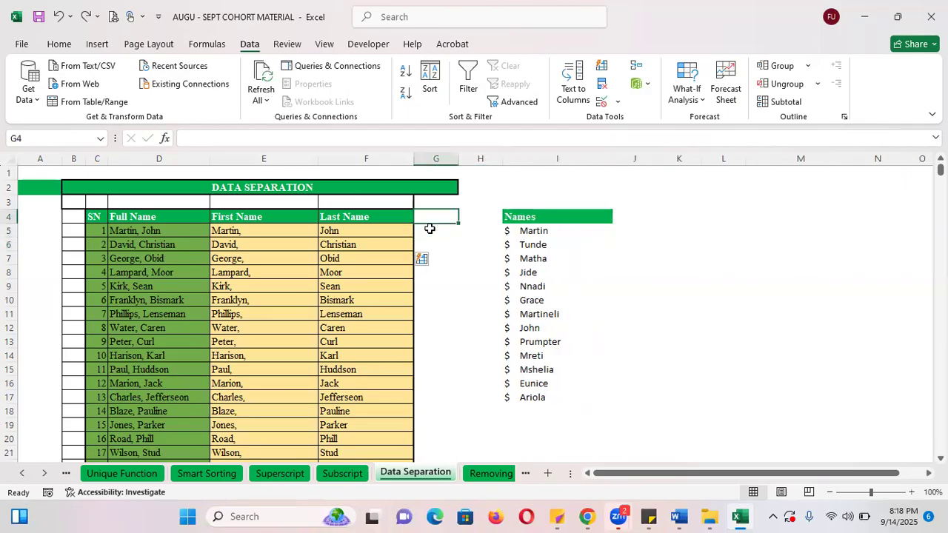
Split I5:I17 at fixed width with a break right after the $, moving names to J.
left_click_drag(537, 231, 540, 394)
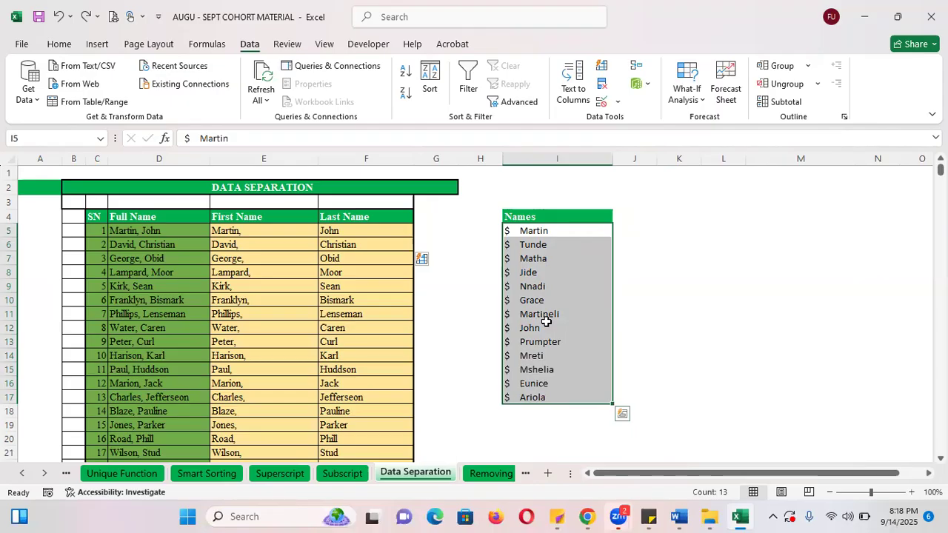
left_click(571, 99)
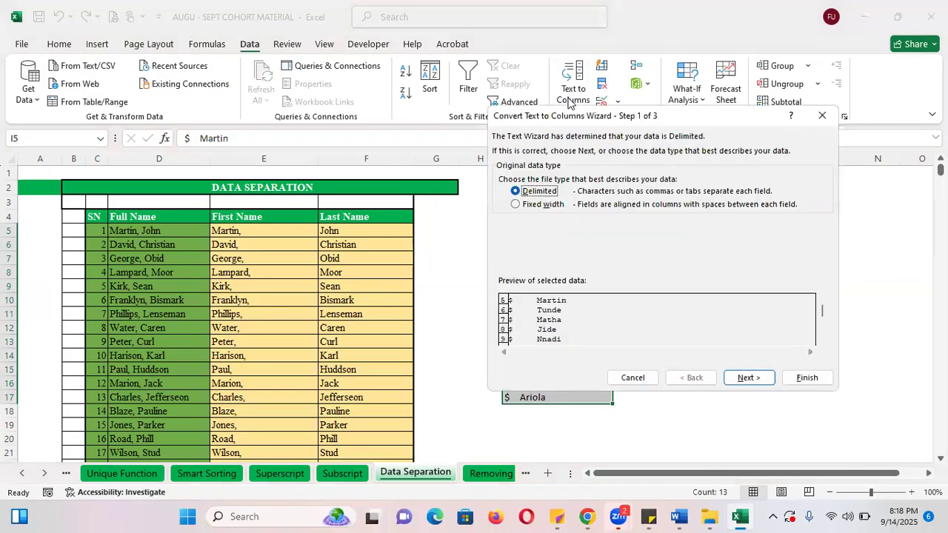
left_click(546, 205)
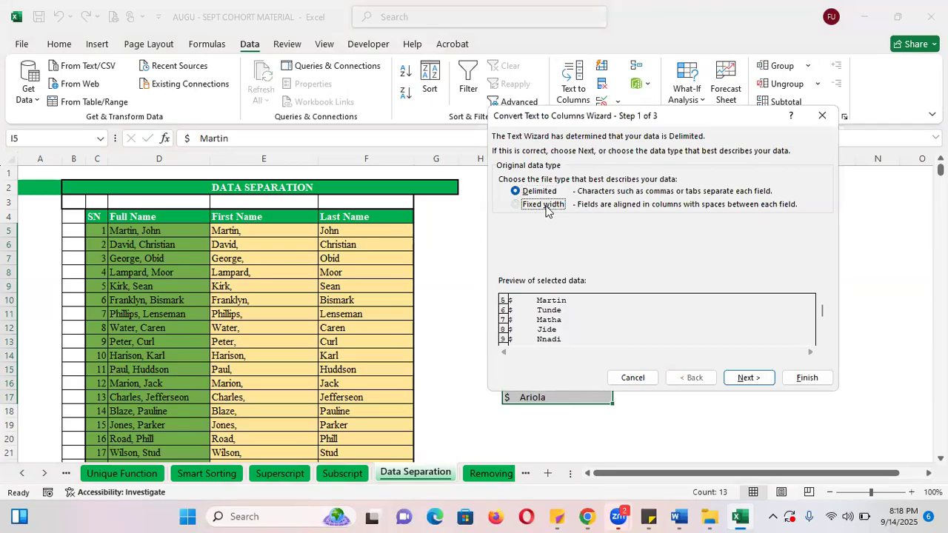
left_click(751, 379)
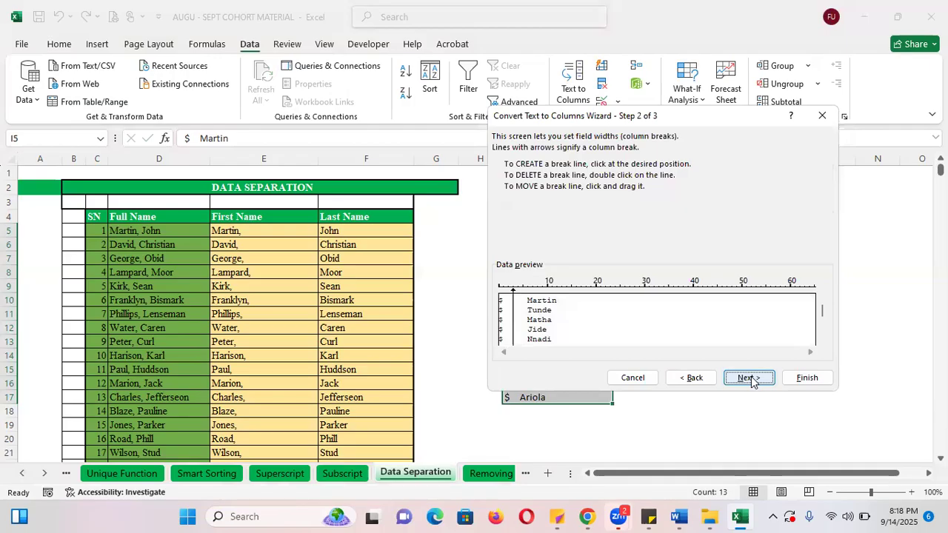
left_click(548, 290)
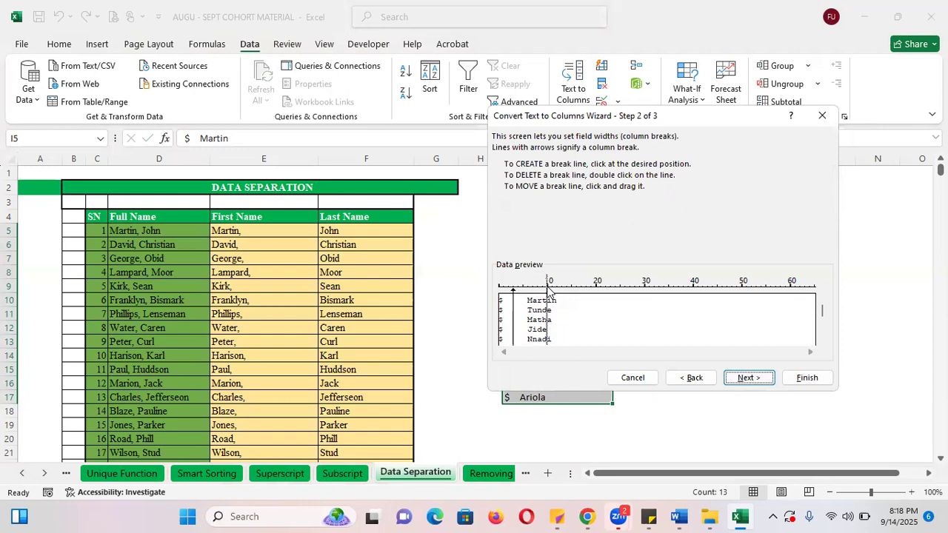
left_click_drag(549, 292, 517, 302)
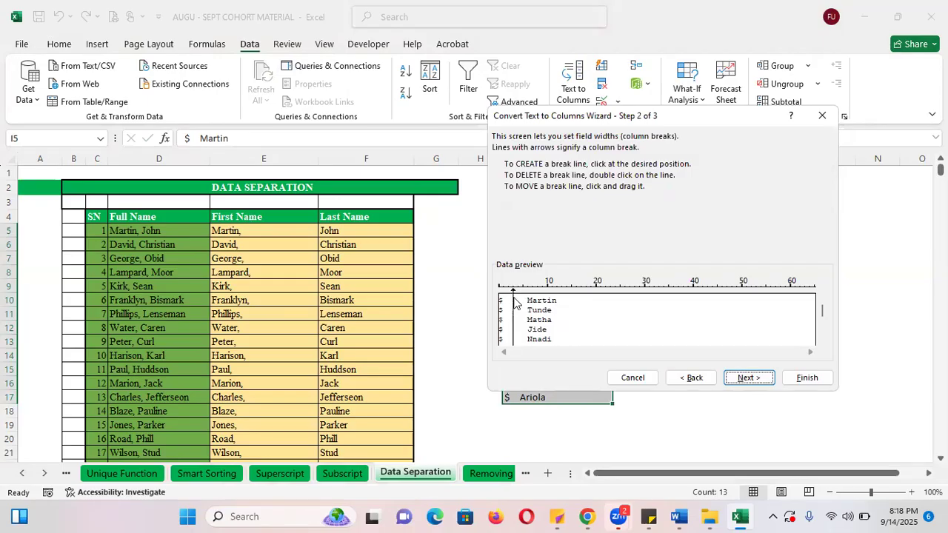
left_click(748, 378)
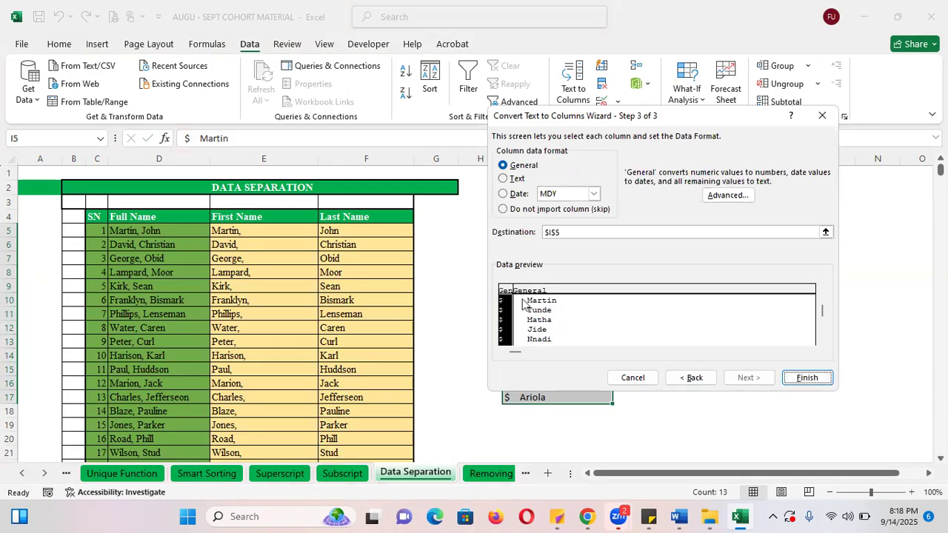
left_click(806, 379)
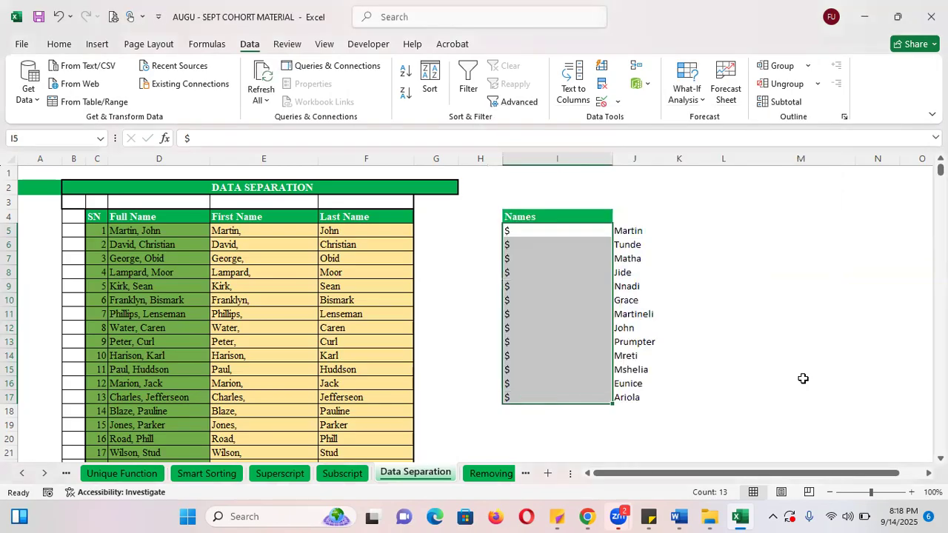
Select the $ cells I5:I17 and delete their entire column.
left_click(707, 269)
left_click(524, 230)
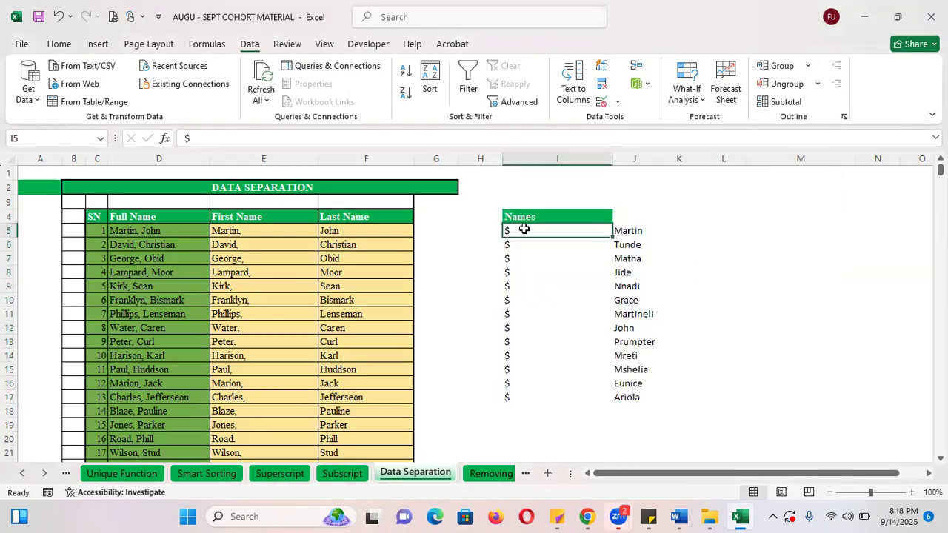
key("ctrl+shift+Down")
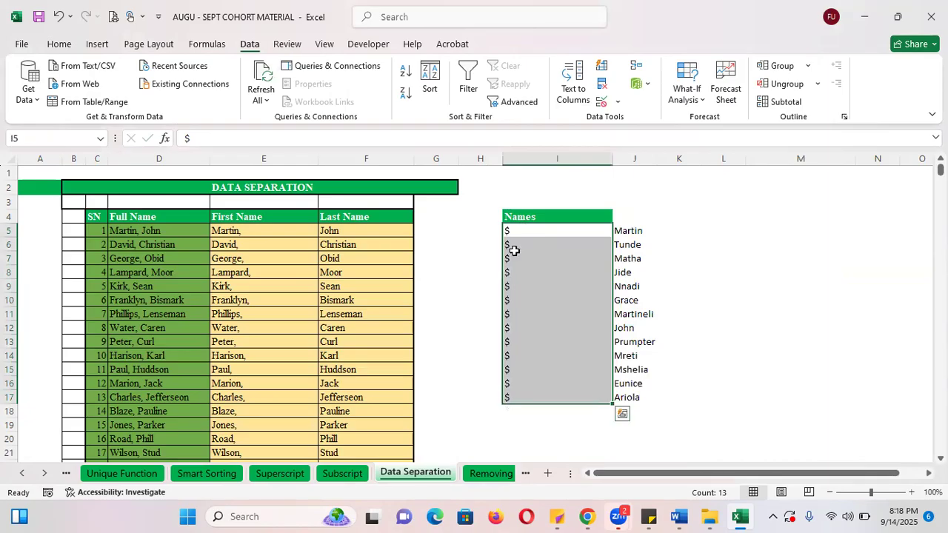
right_click(516, 252)
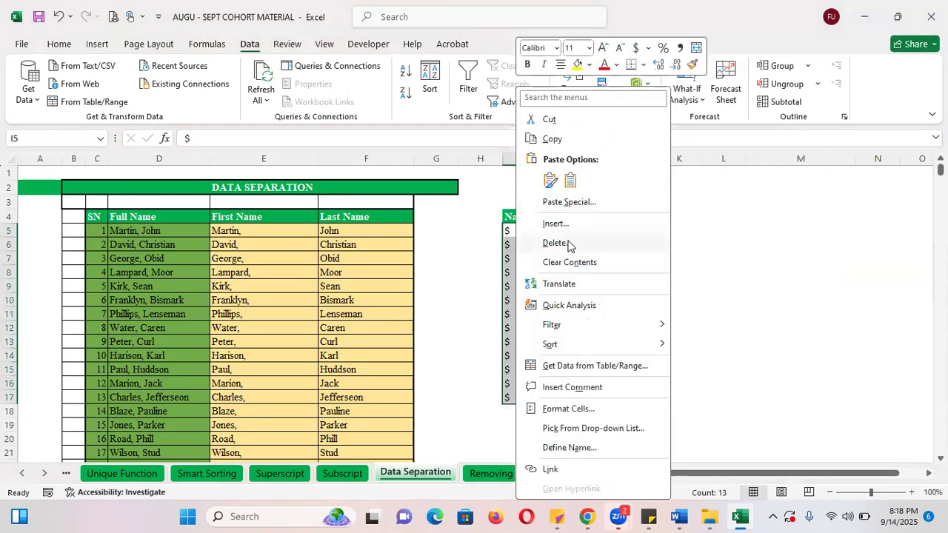
left_click(569, 245)
left_click(559, 282)
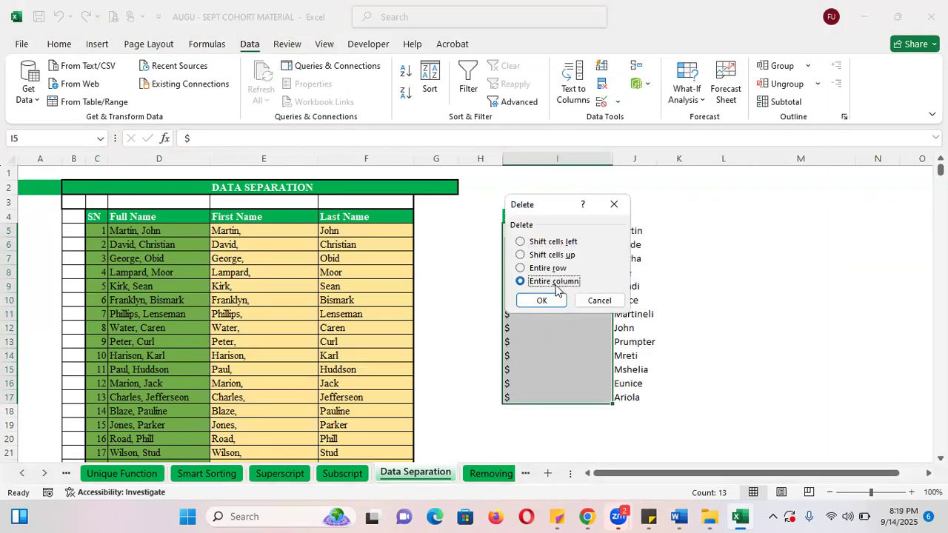
left_click(542, 301)
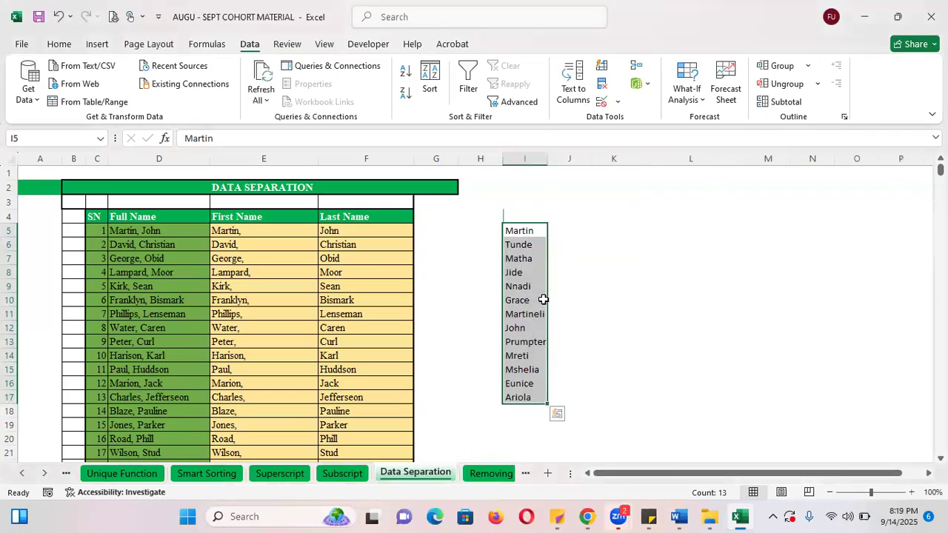
Undo the column deletion and go to the Removing Middle Name sheet.
left_click(612, 325)
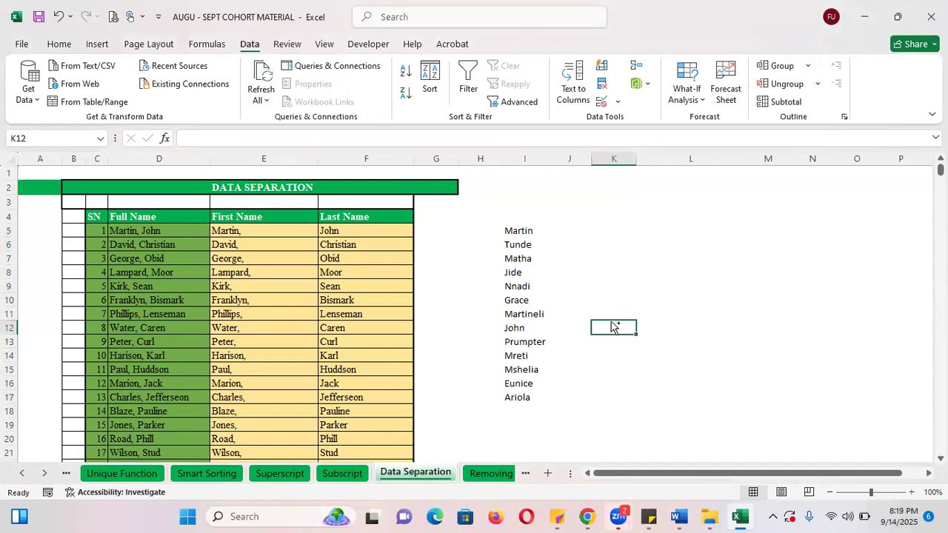
key("ctrl+z")
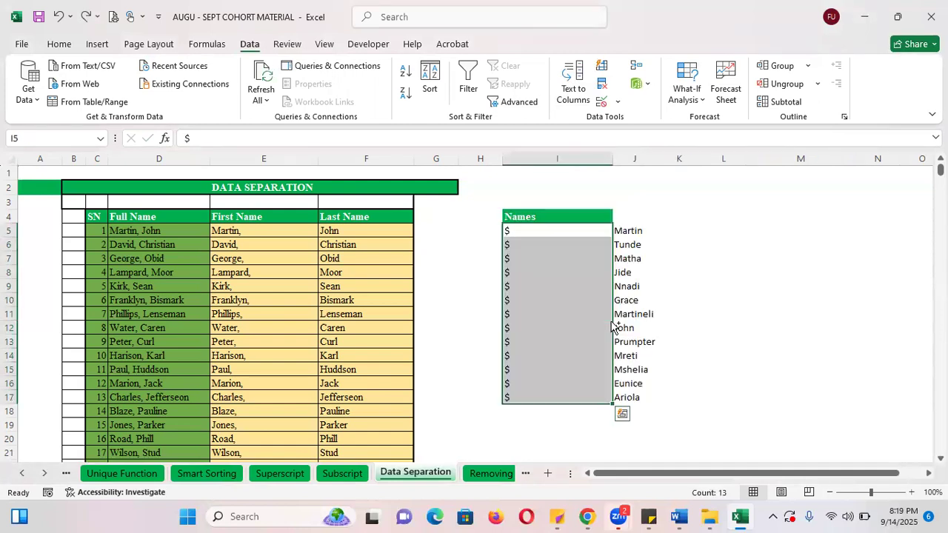
left_click(491, 475)
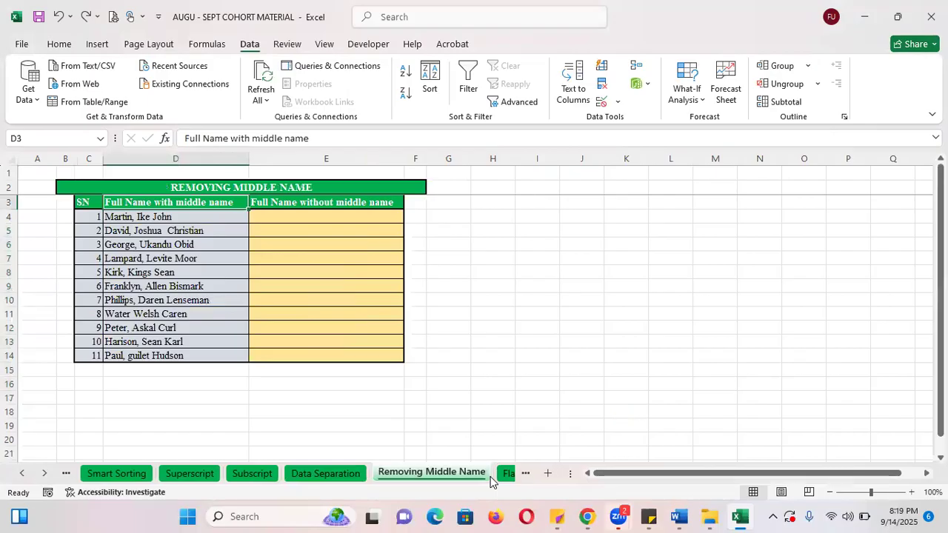
left_click(476, 381)
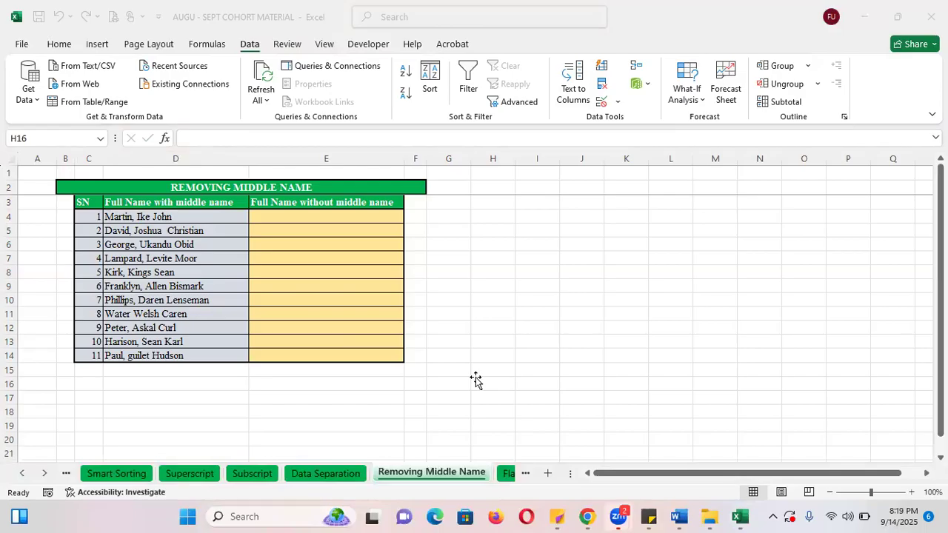
left_click(475, 379)
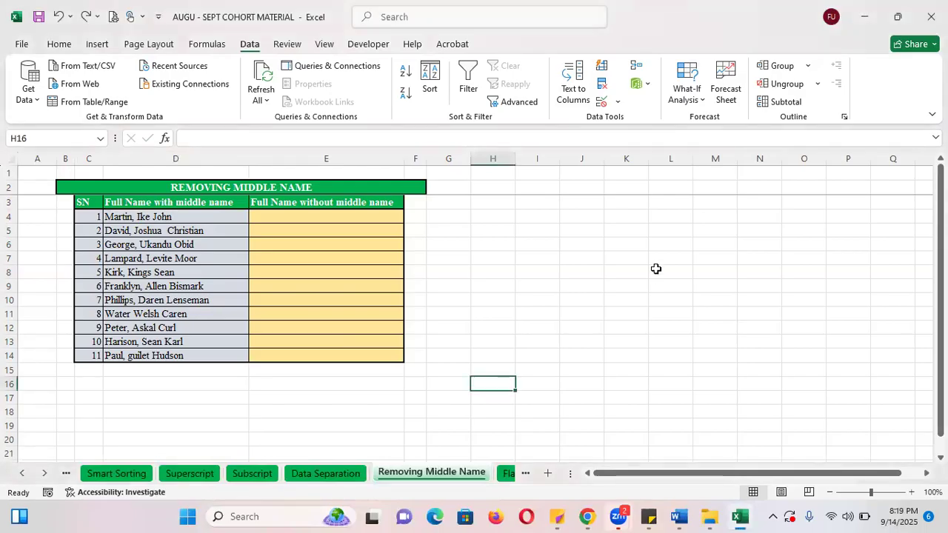
left_click(288, 214)
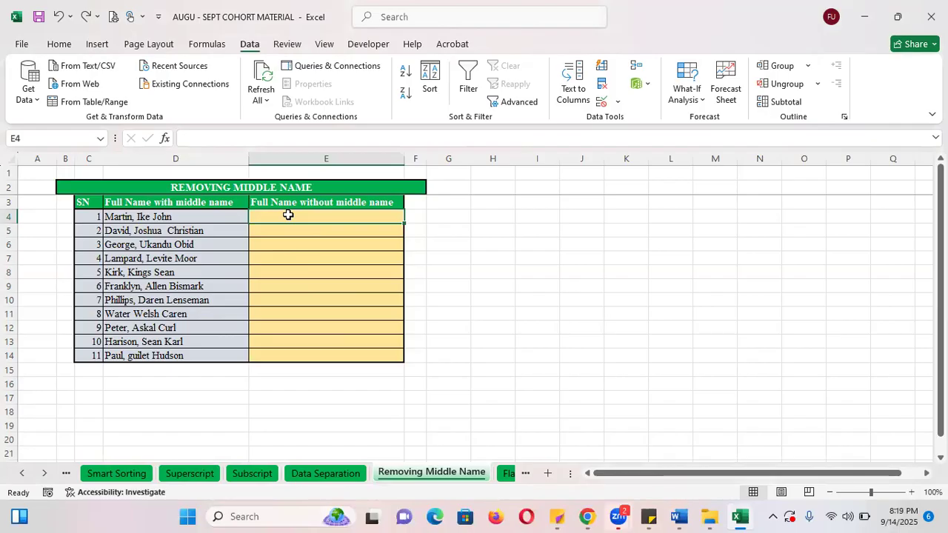
Replace the wildcard middle-name pattern with nothing across the sheet, making 16 replacements.
key("ctrl+h")
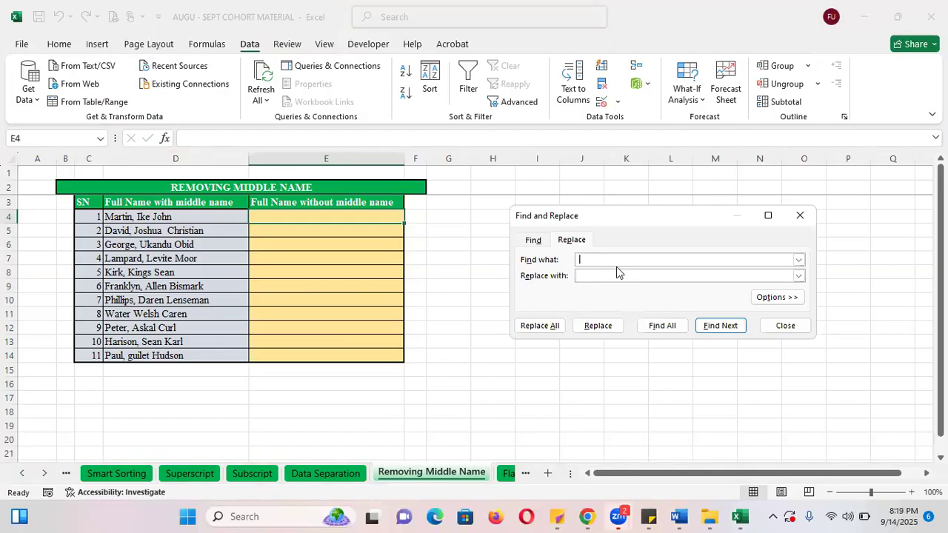
type("*")
left_click(593, 275)
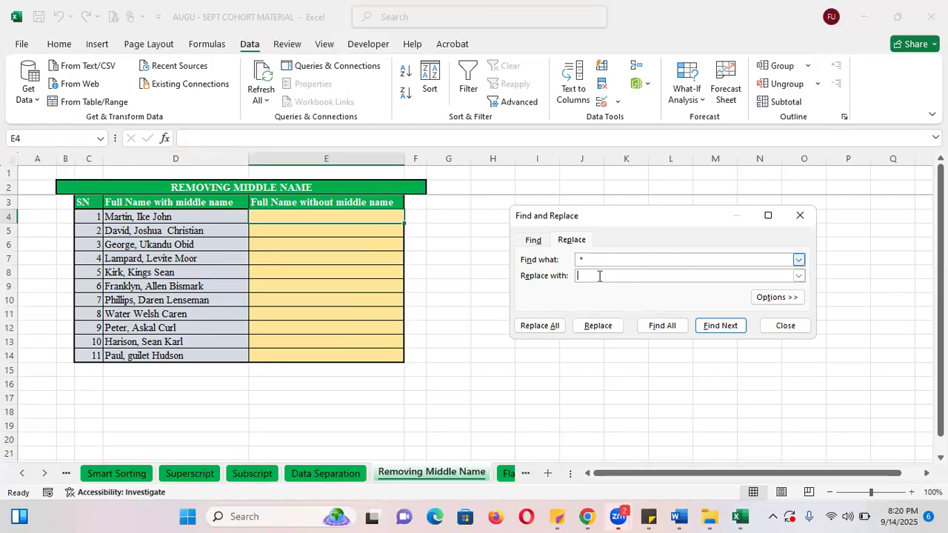
left_click(540, 326)
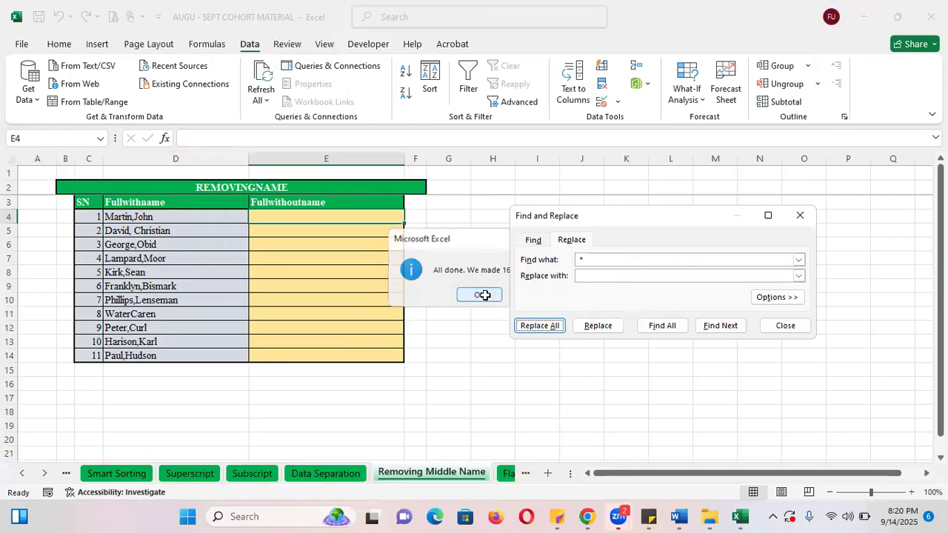
left_click(483, 296)
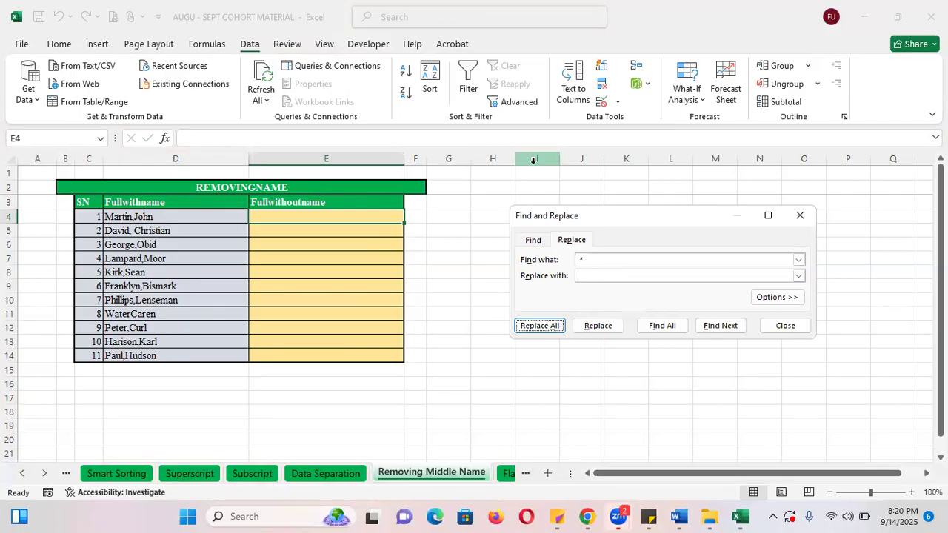
left_click(800, 216)
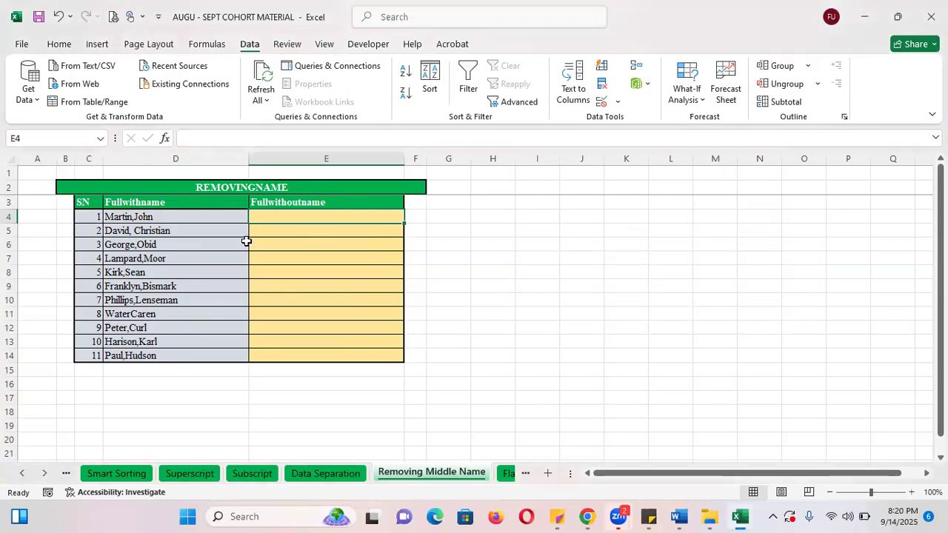
key("ctrl+z")
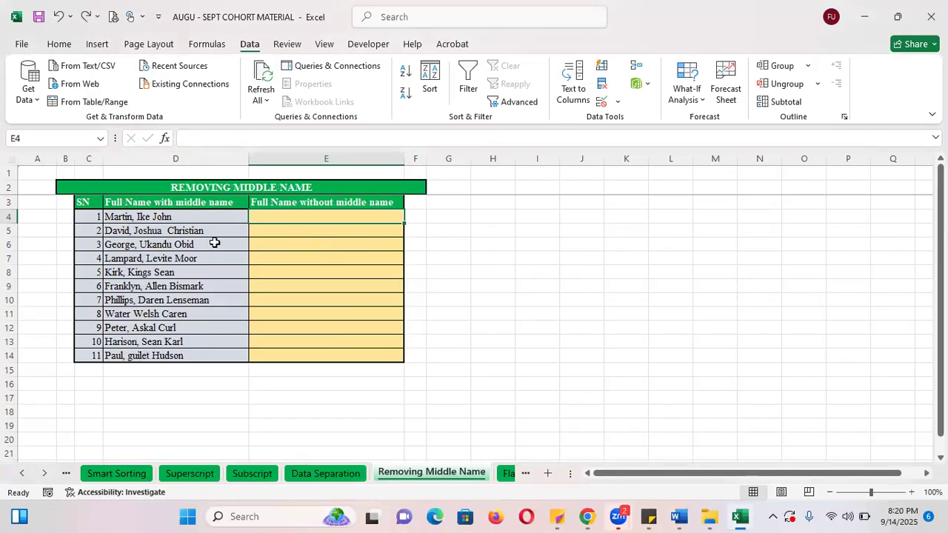
left_click(155, 217)
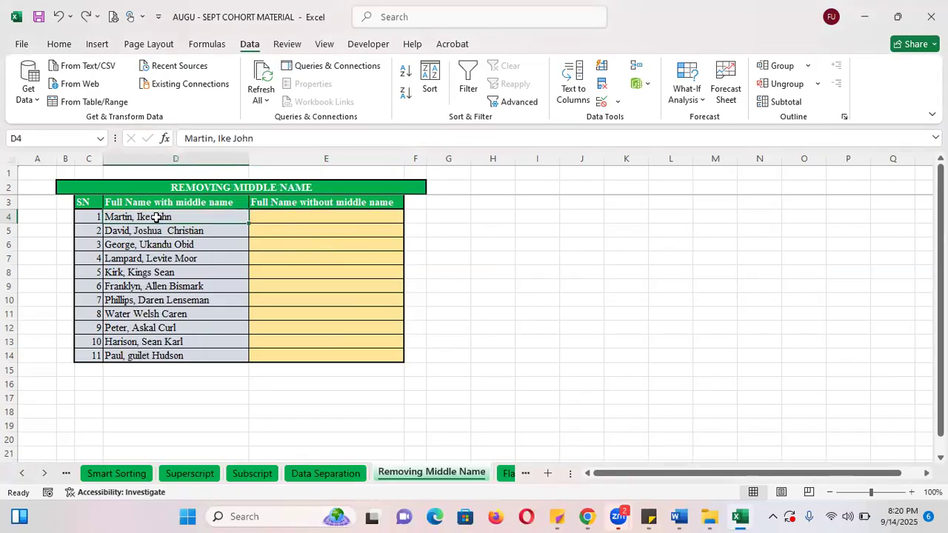
double_click(155, 217)
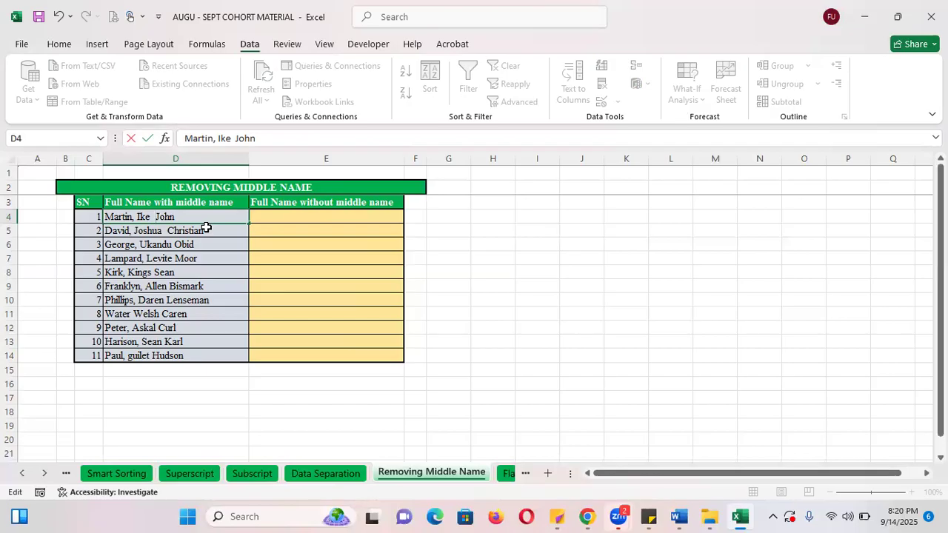
left_click(282, 216)
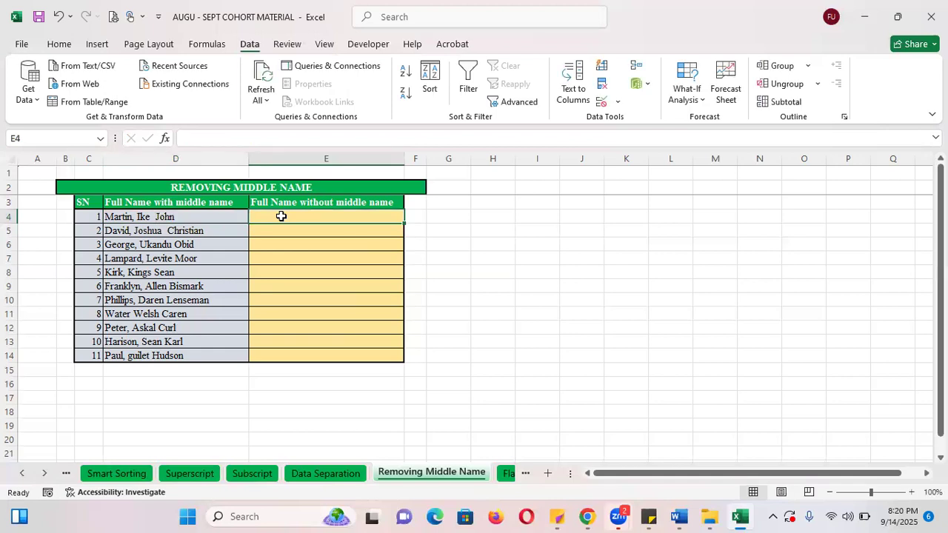
key("ctrl+h")
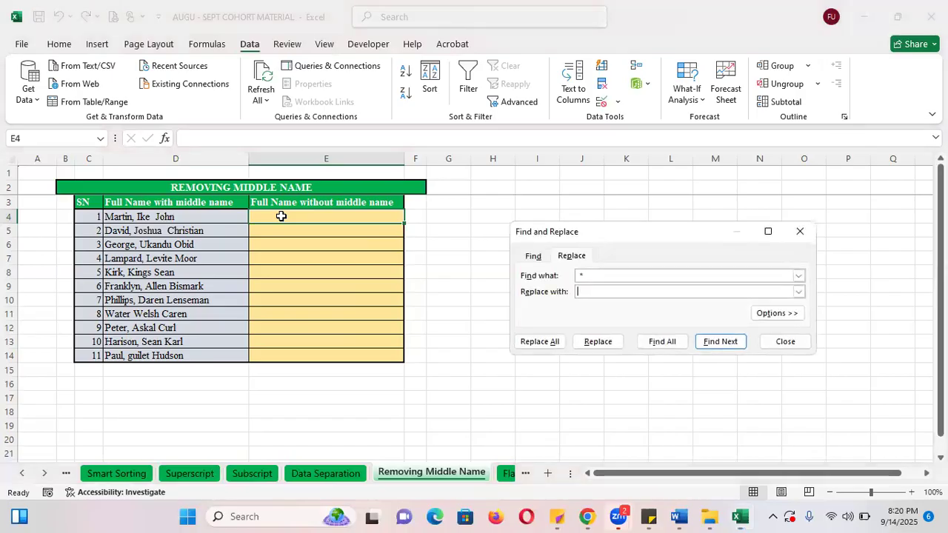
left_click(538, 345)
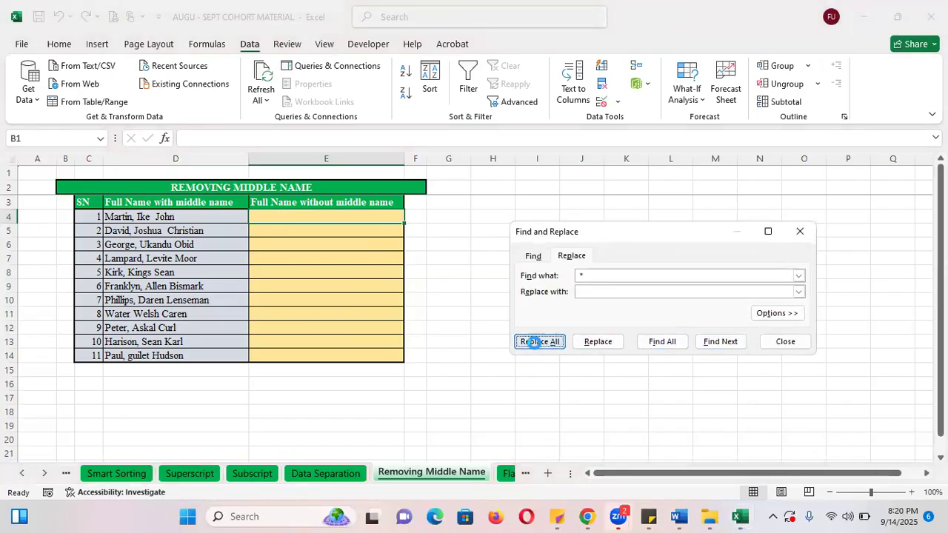
left_click(478, 295)
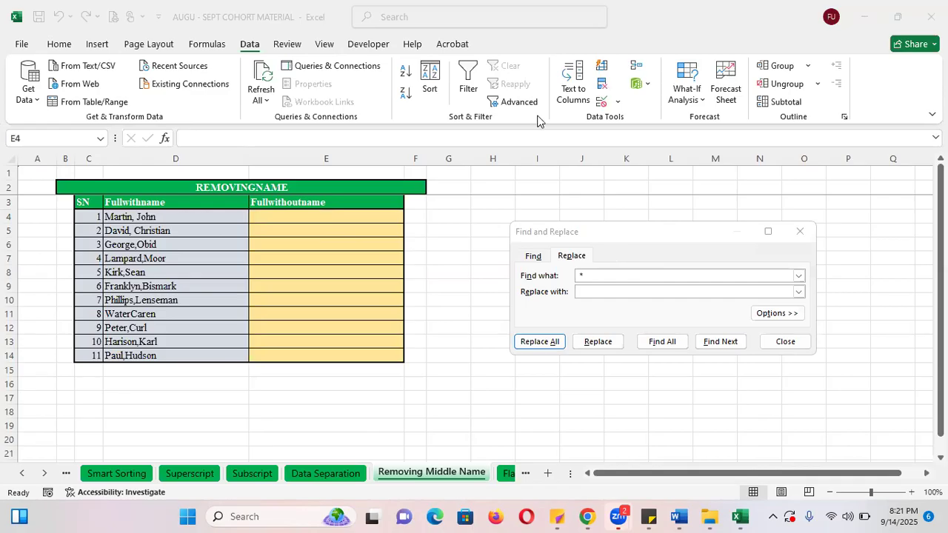
left_click(801, 233)
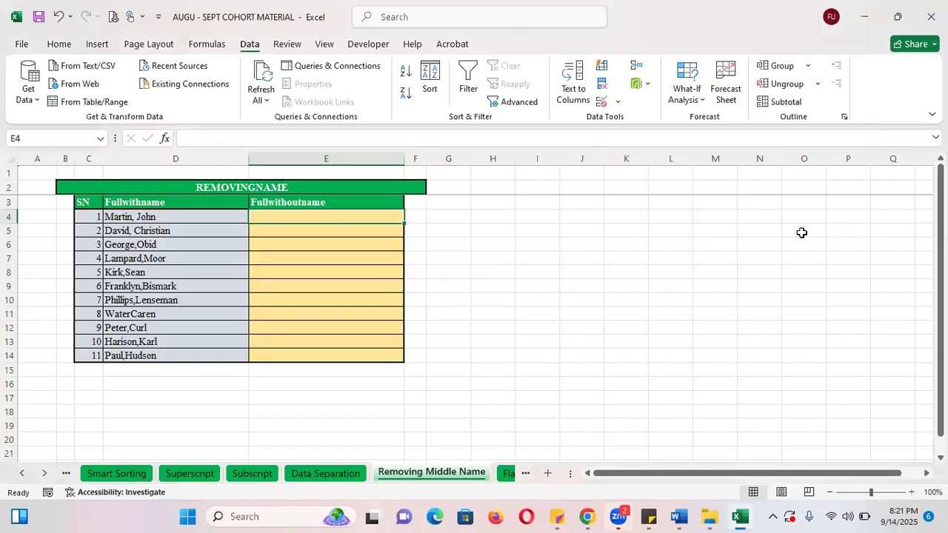
Undo the middle-name replacement to restore the full names, then reselect cell E4.
key("ctrl+z")
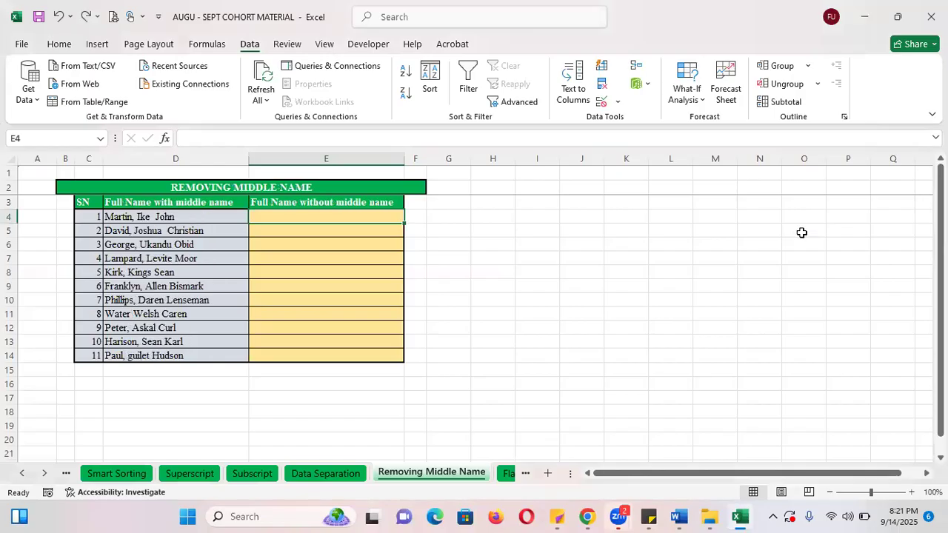
left_click(446, 220)
left_click(293, 216)
Rerun Replace All with a * find pattern and blank replacement, making 16 replacements.
key("ctrl+h")
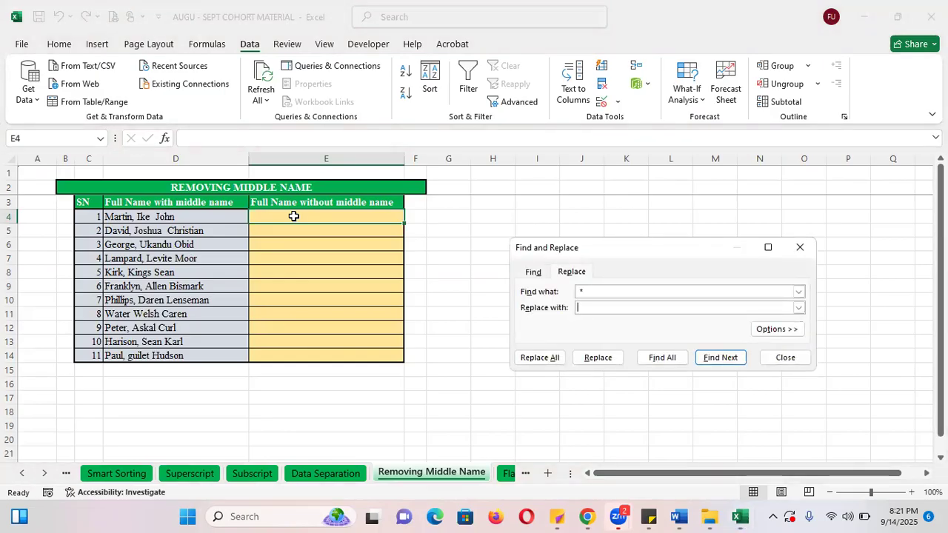
left_click(618, 291)
key("BackSpace")
type("*")
left_click(583, 309)
left_click(532, 357)
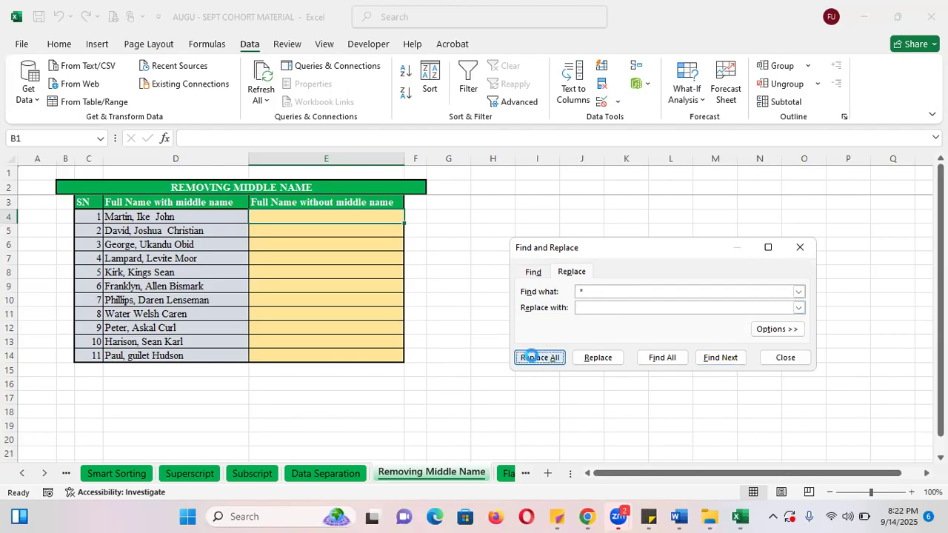
left_click(463, 294)
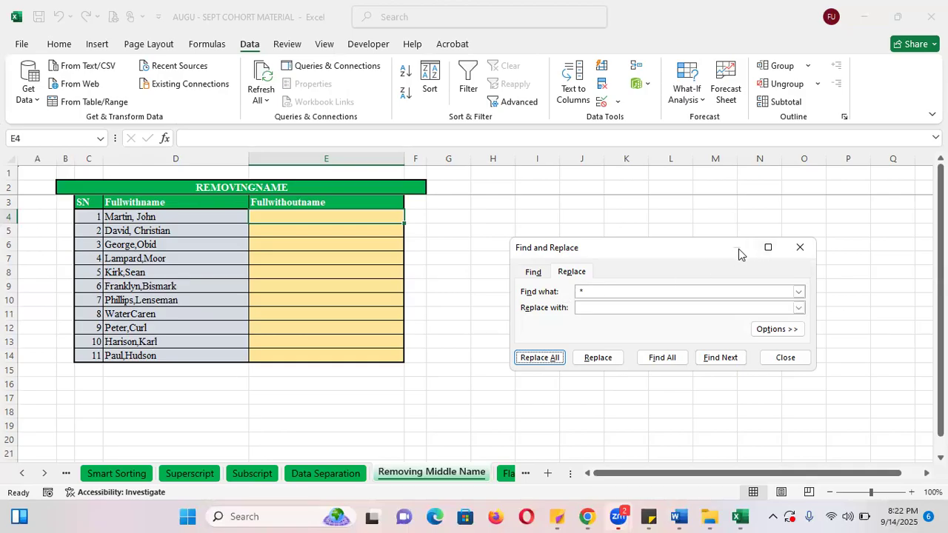
Close the Find and Replace window and return to cell E4.
left_click(688, 220)
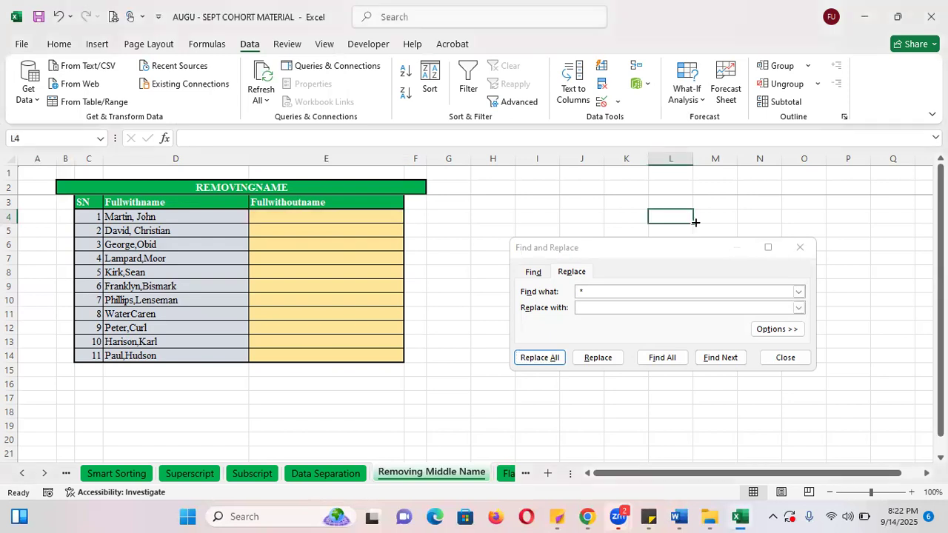
left_click(735, 251)
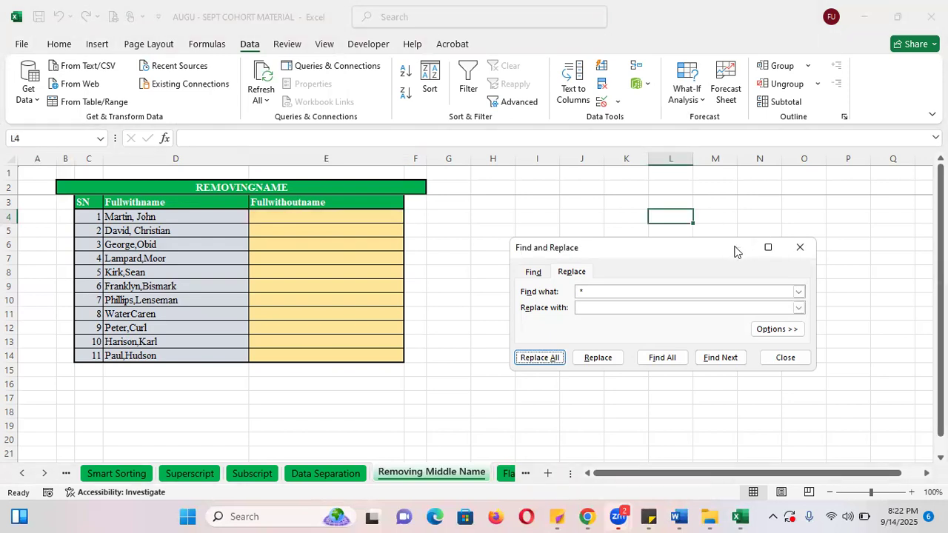
left_click(800, 249)
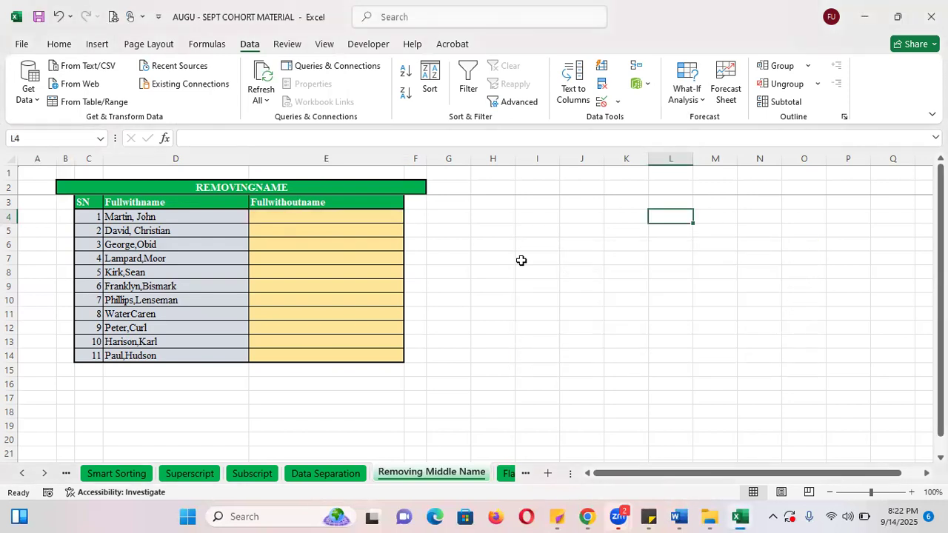
left_click(293, 219)
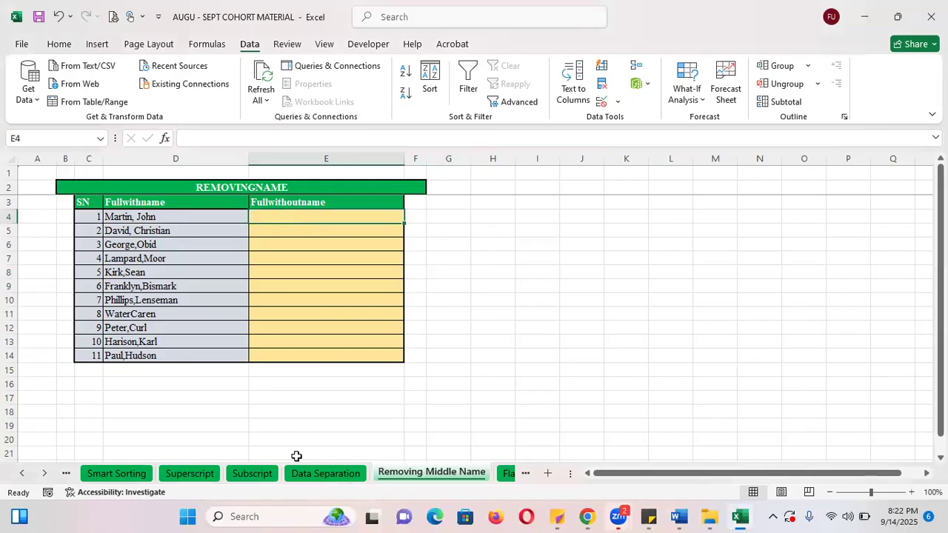
Switch to the Flashfill sheet with its empty Full Name column.
left_click(45, 474)
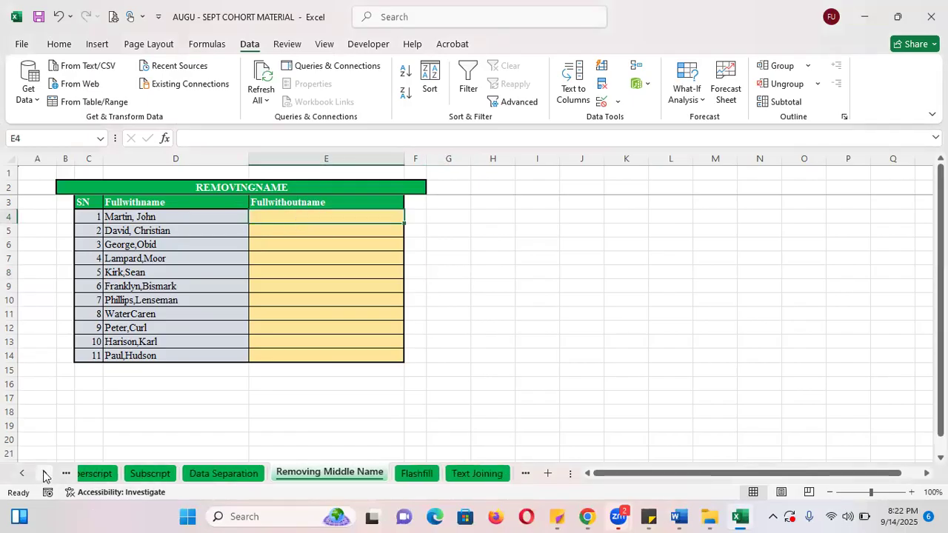
left_click(45, 474)
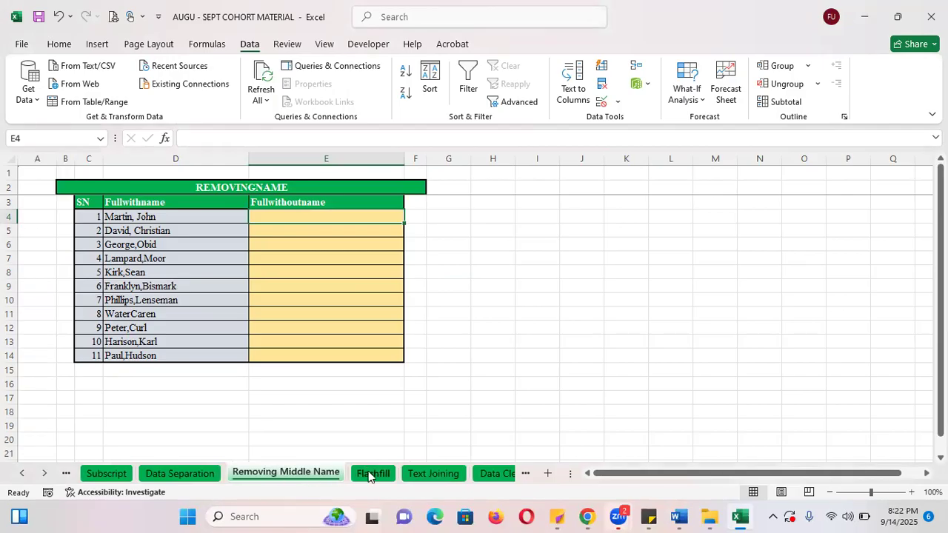
left_click(372, 474)
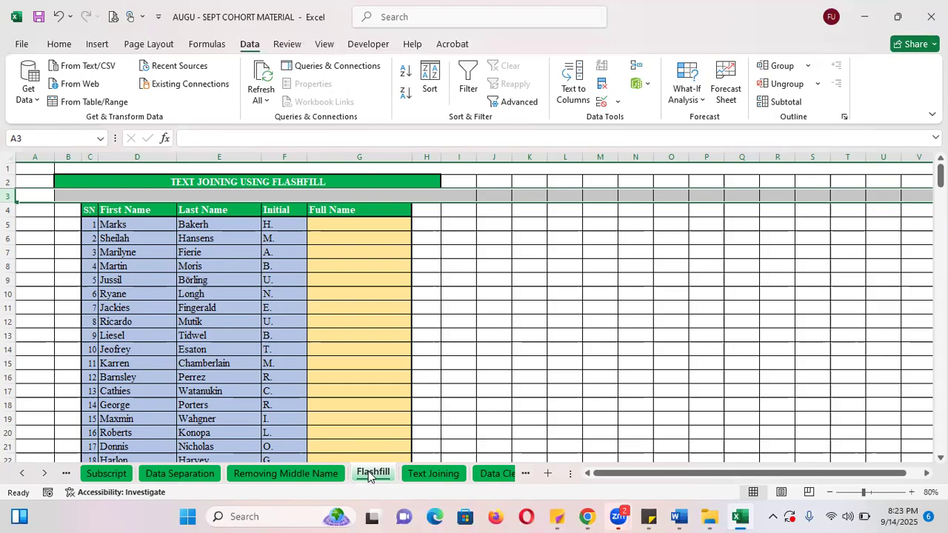
left_click(469, 88)
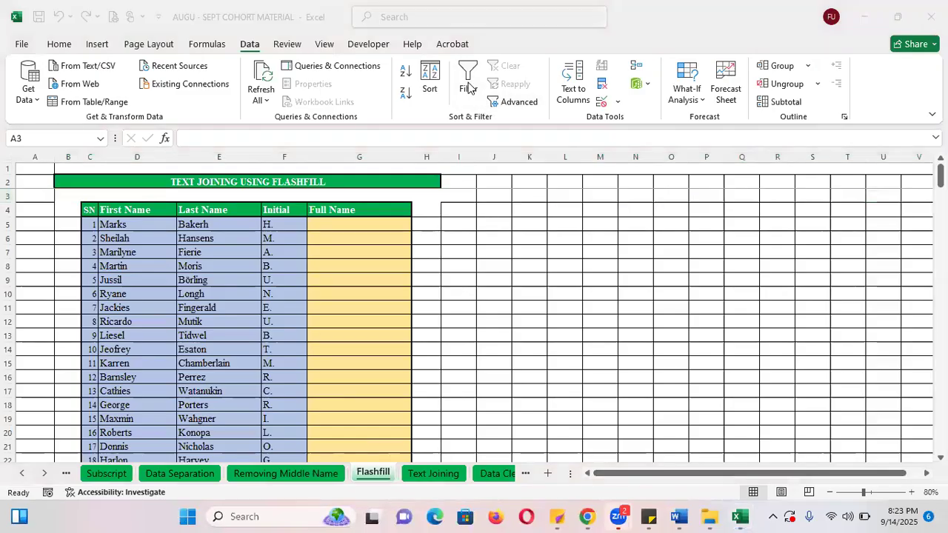
left_click(659, 249)
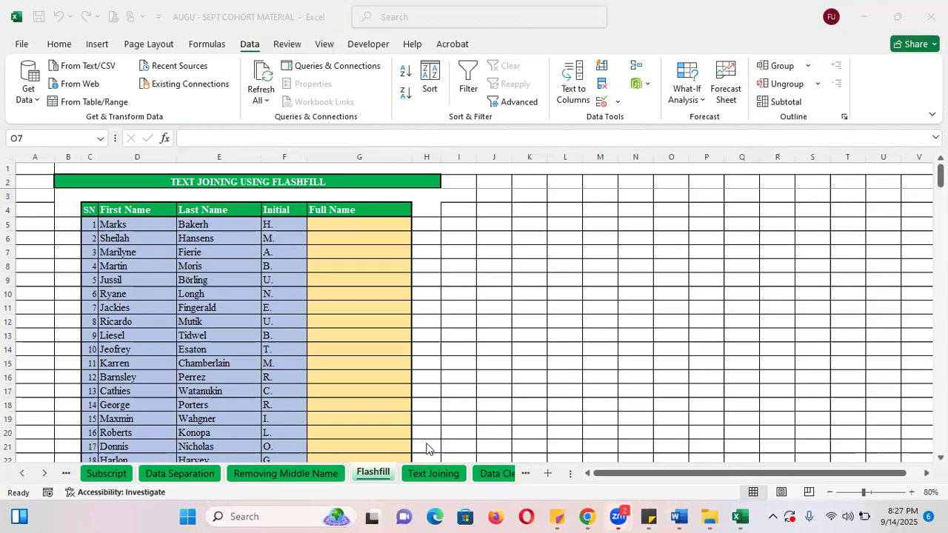
mouse_move(593, 516)
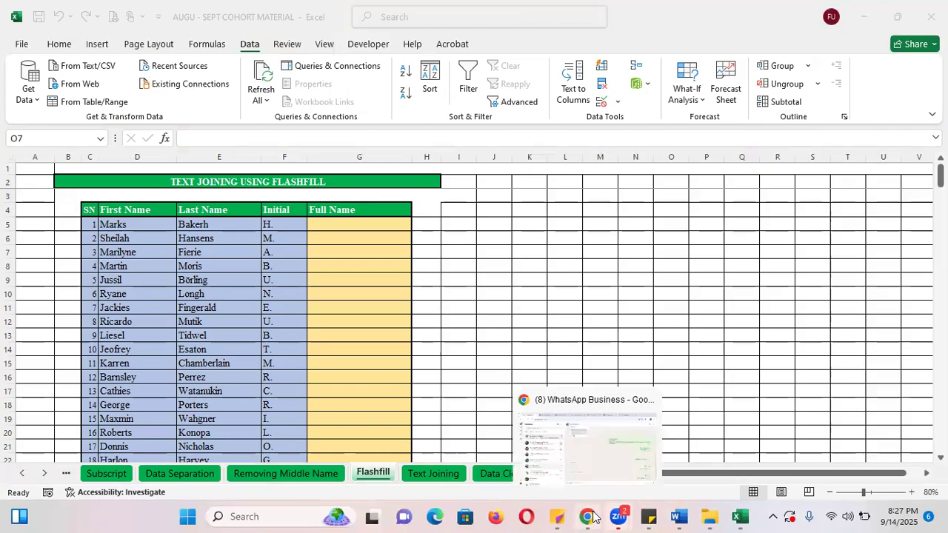
Bring WhatsApp Web forward and open the Physical _Sept*Octo 2025 Cohort group chat.
left_click(587, 471)
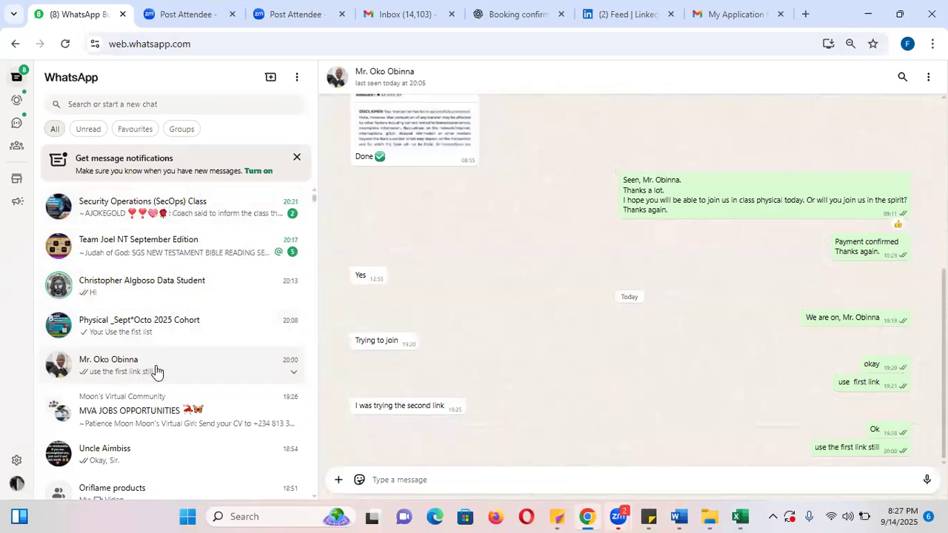
left_click(131, 335)
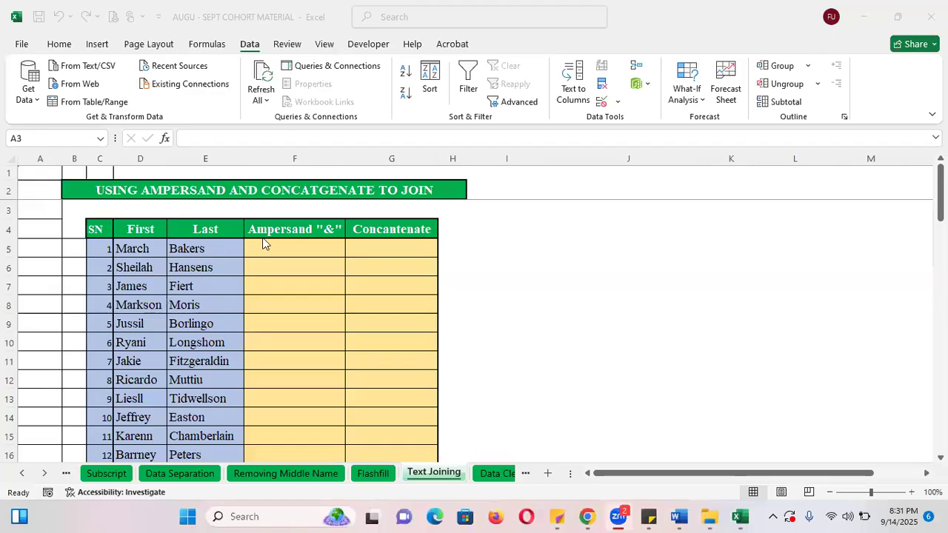
Return to Excel's Text Joining sheet and select cell F5.
key("shift+space")
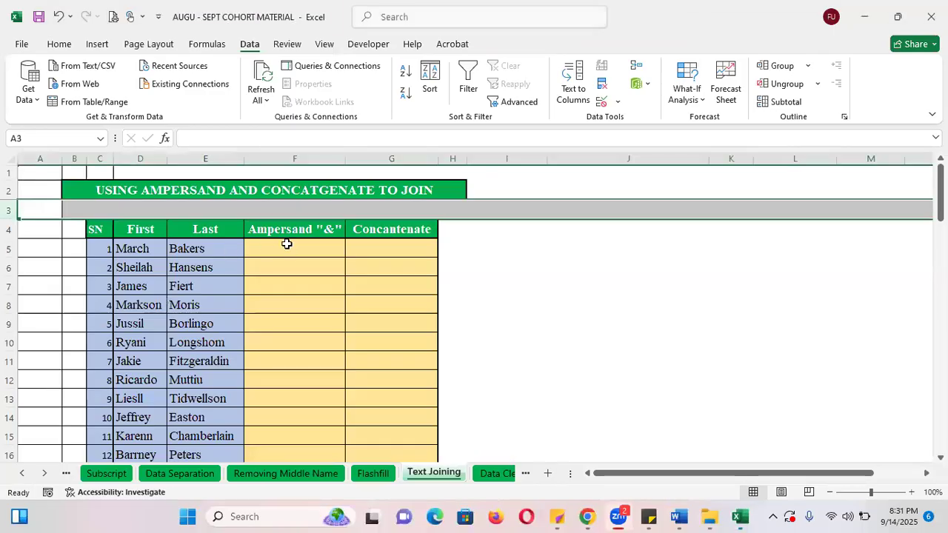
left_click(287, 245)
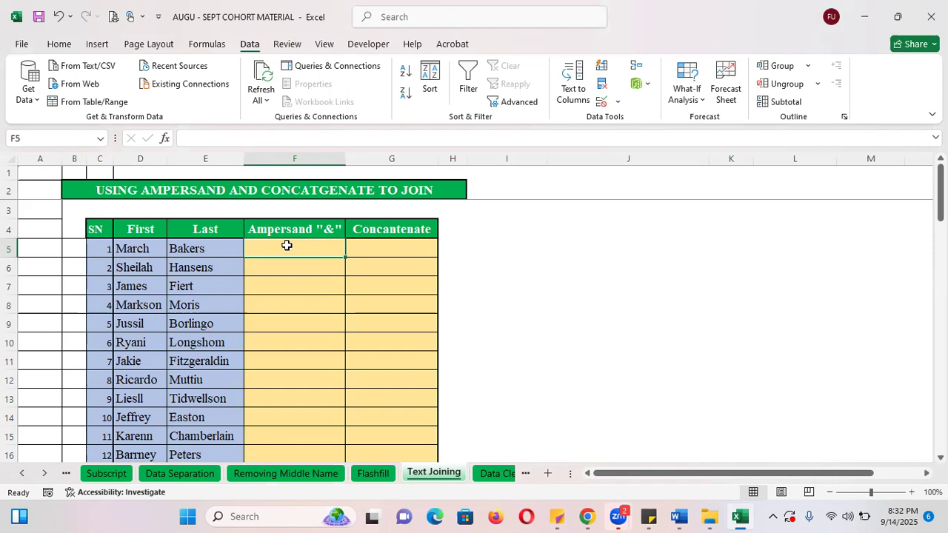
left_click(523, 261)
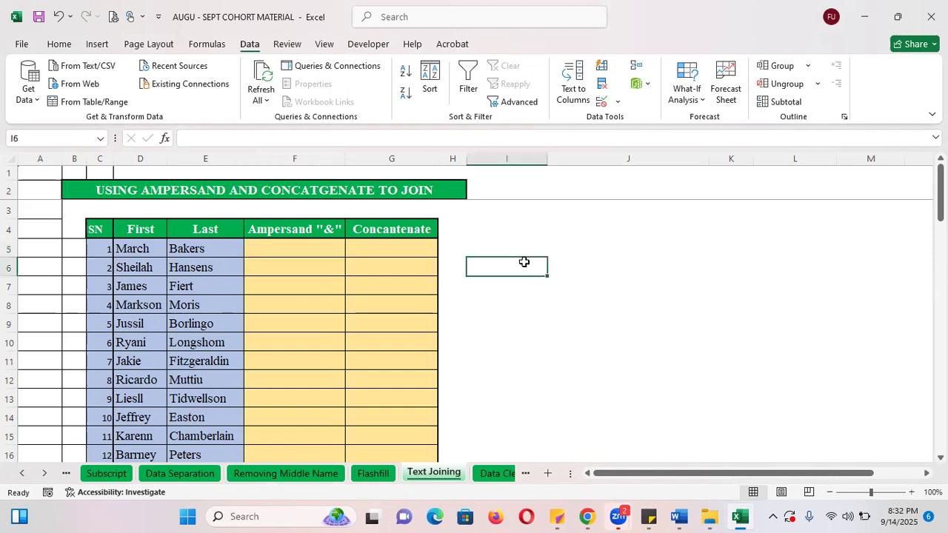
type("emeka")
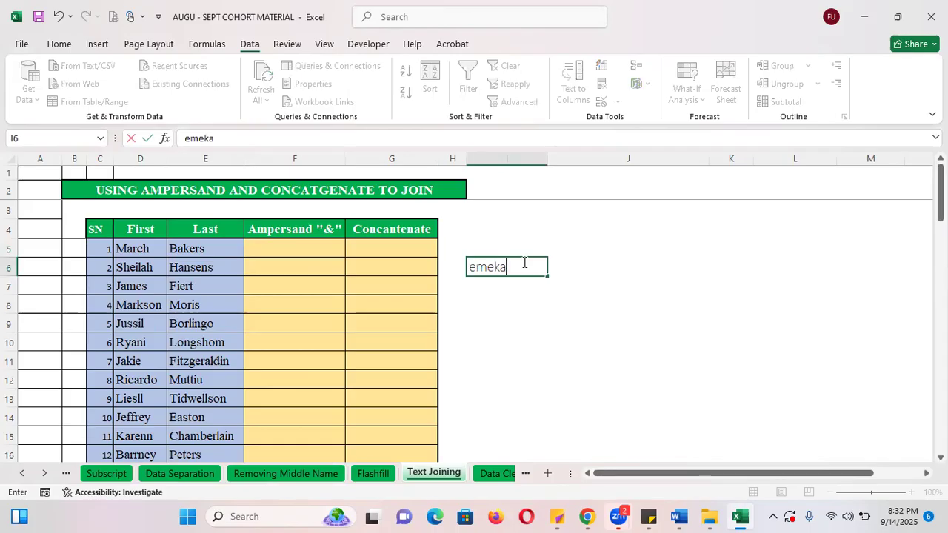
type(".")
key("BackSpace")
key("BackSpace")
key("BackSpace")
key("BackSpace")
key("BackSpace")
key("BackSpace")
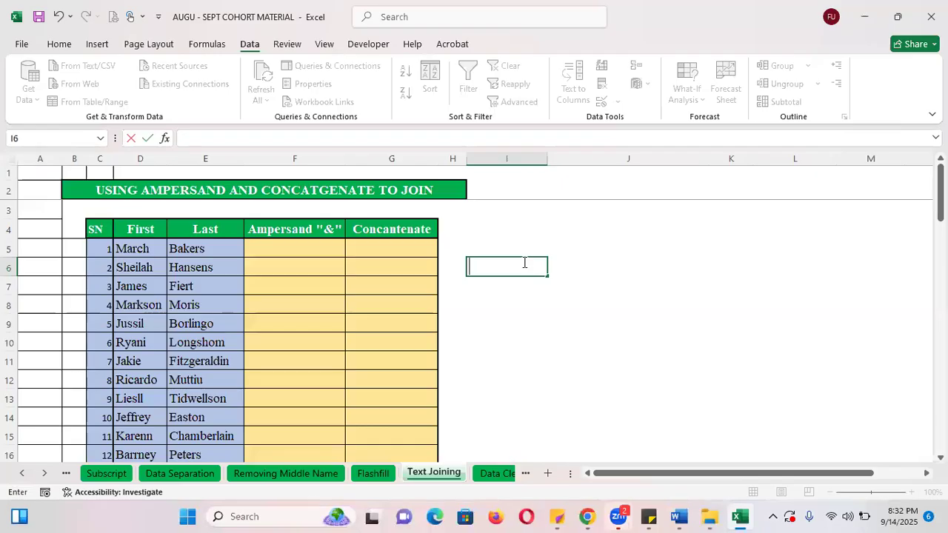
type("A.E")
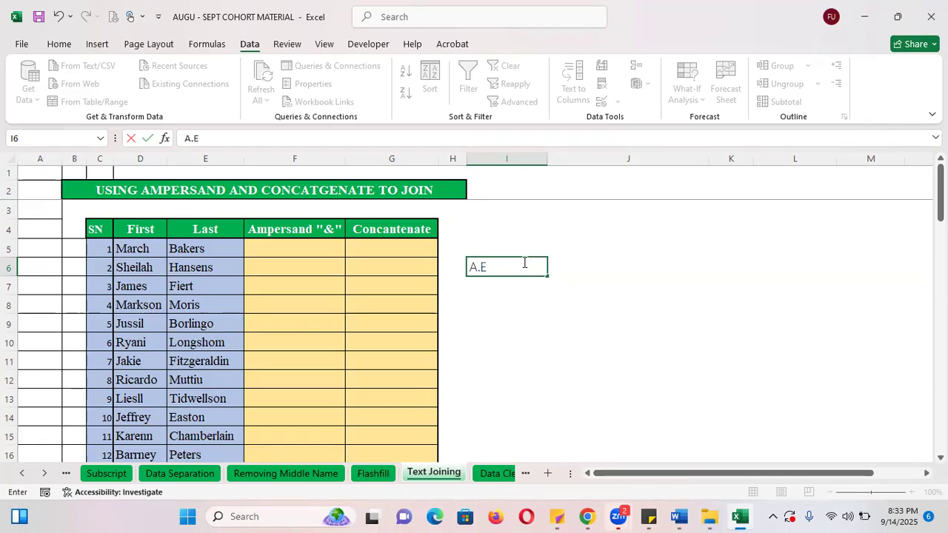
key("Left")
key("Left")
key("Right")
key("Right")
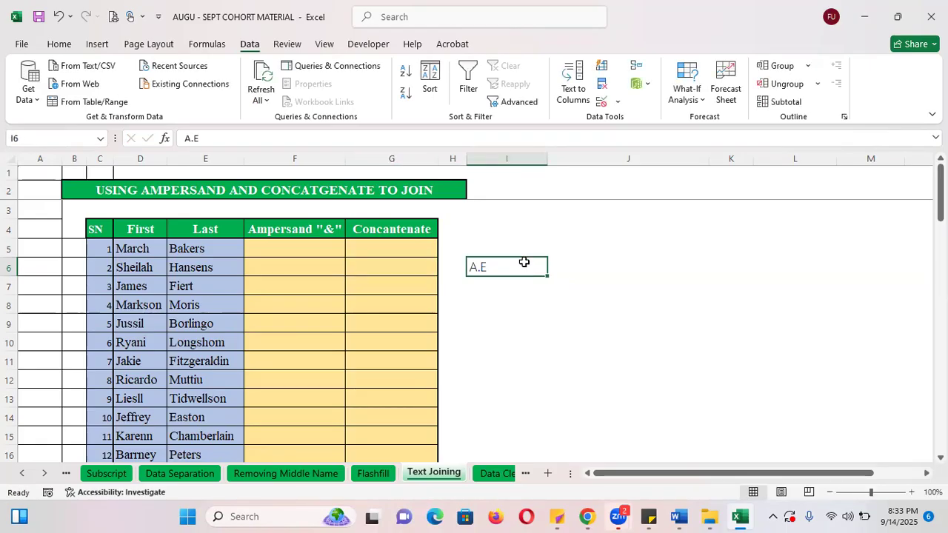
key("Delete")
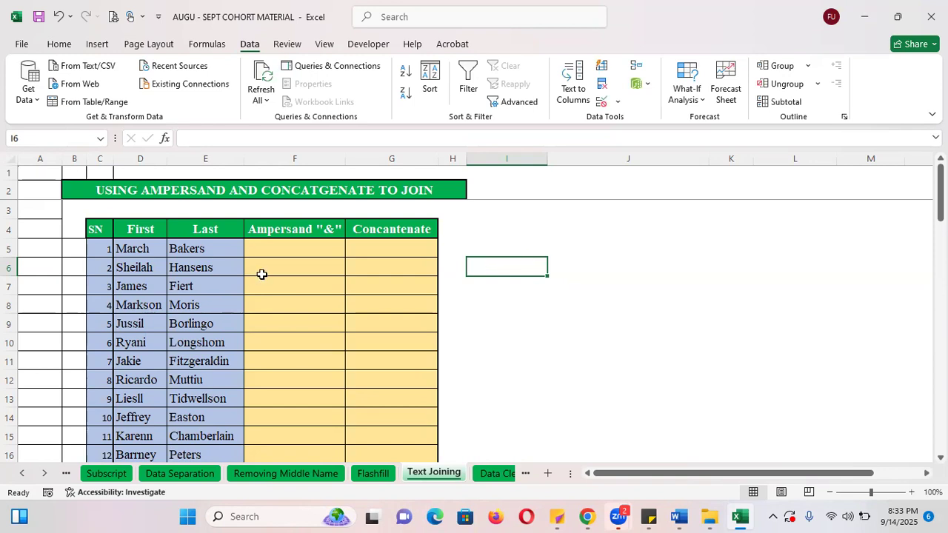
left_click(283, 247)
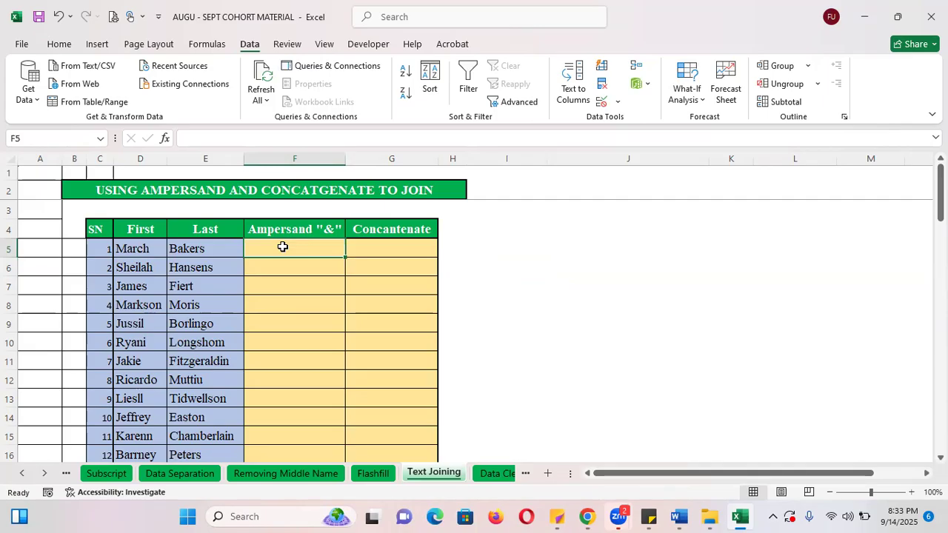
type("=")
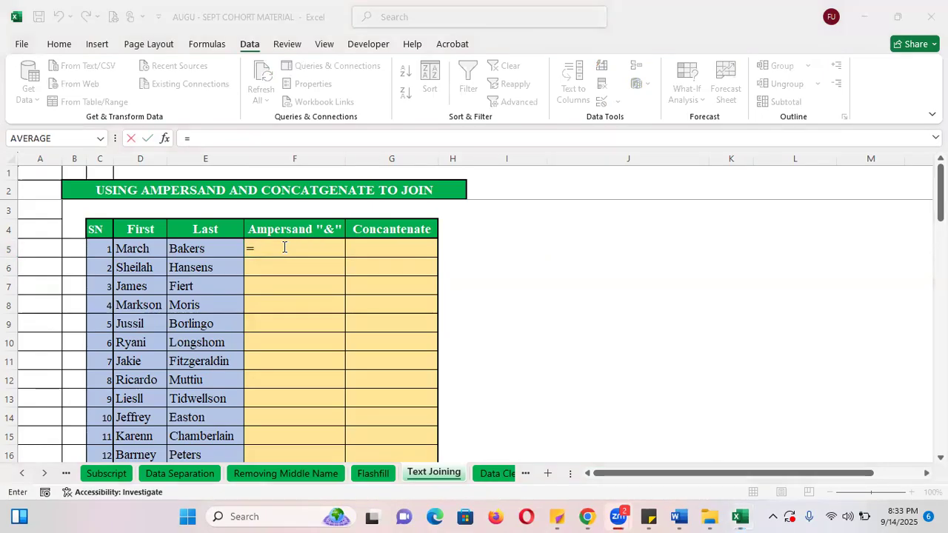
left_click(142, 249)
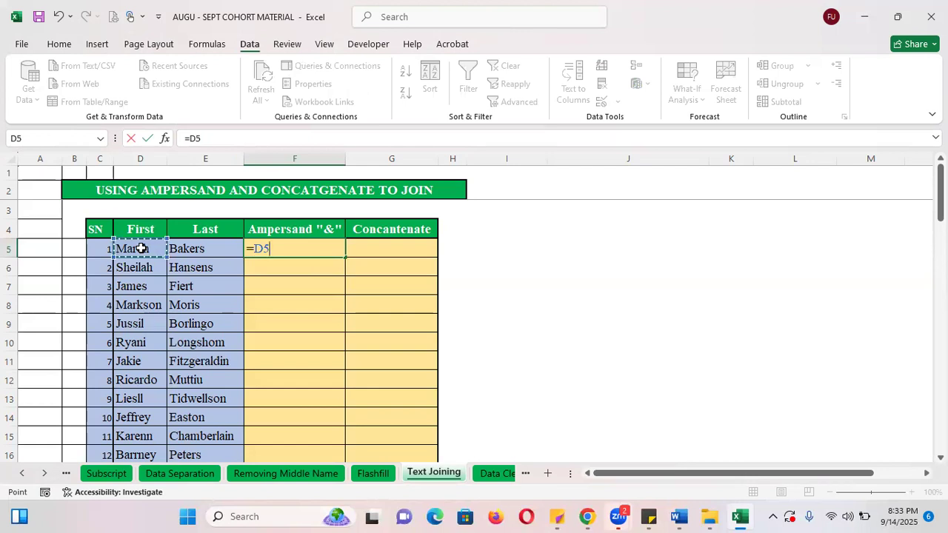
type("&")
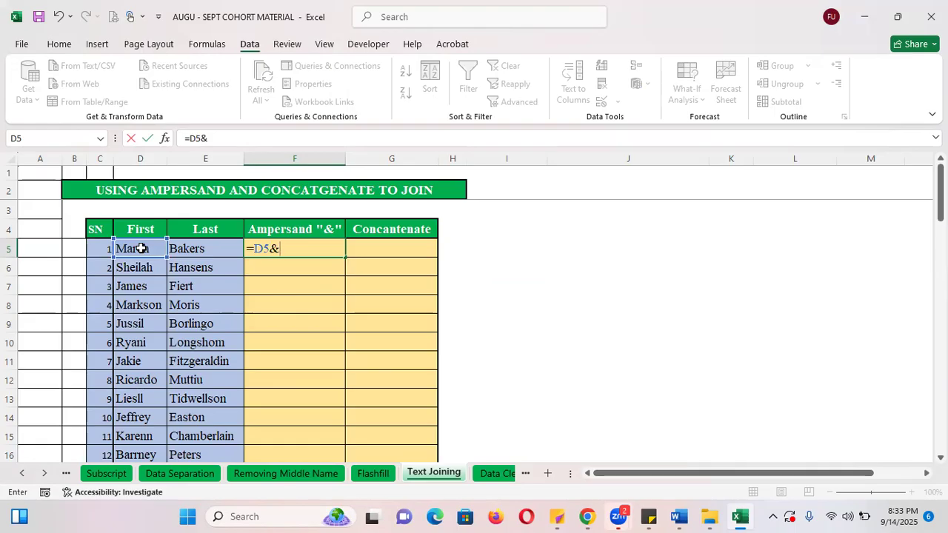
left_click(206, 249)
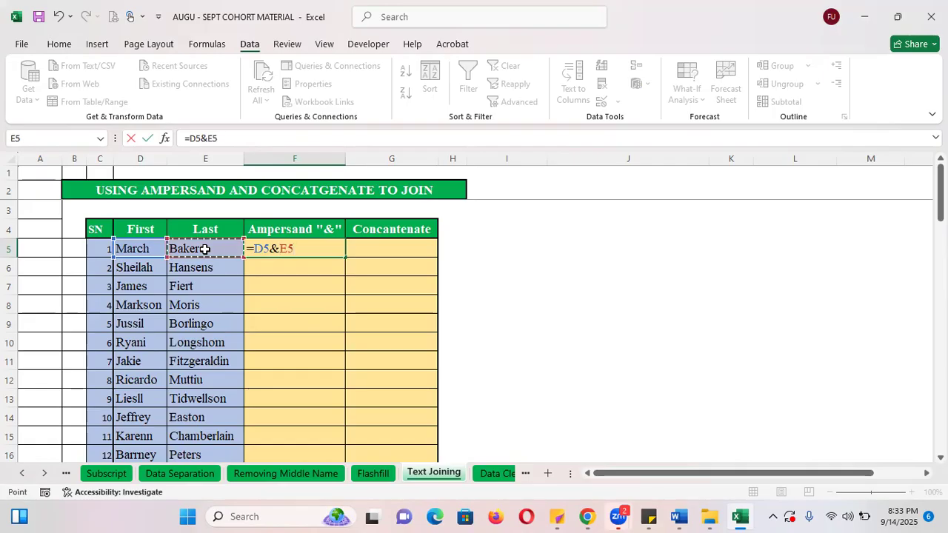
key("Return")
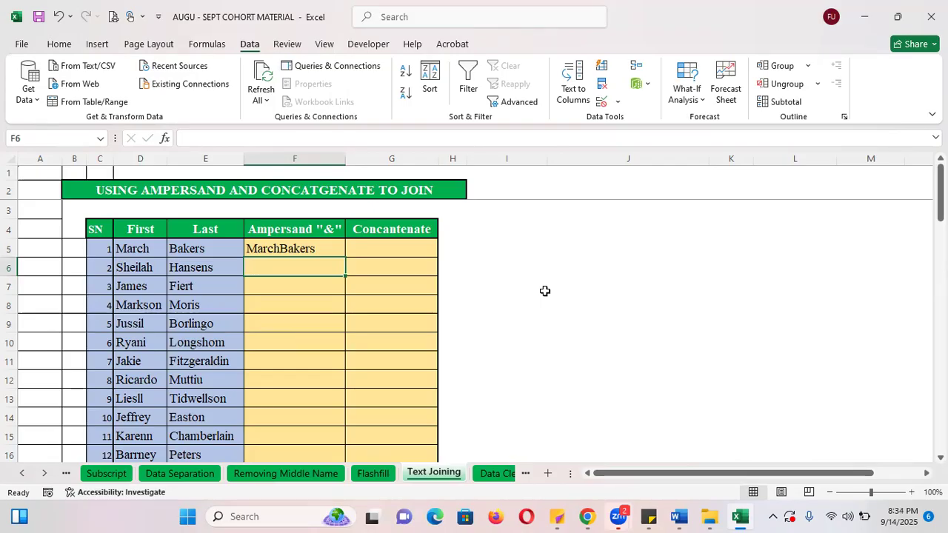
left_click(294, 250)
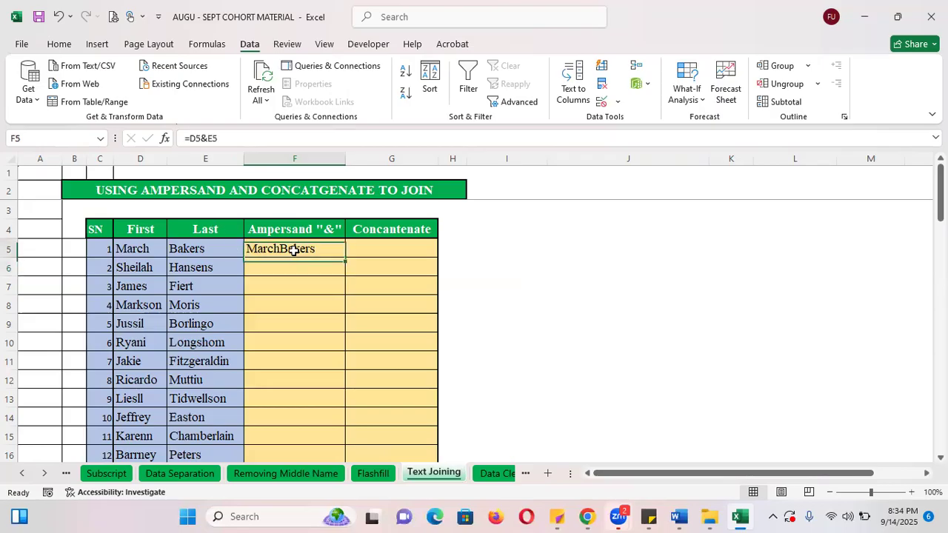
key("Delete")
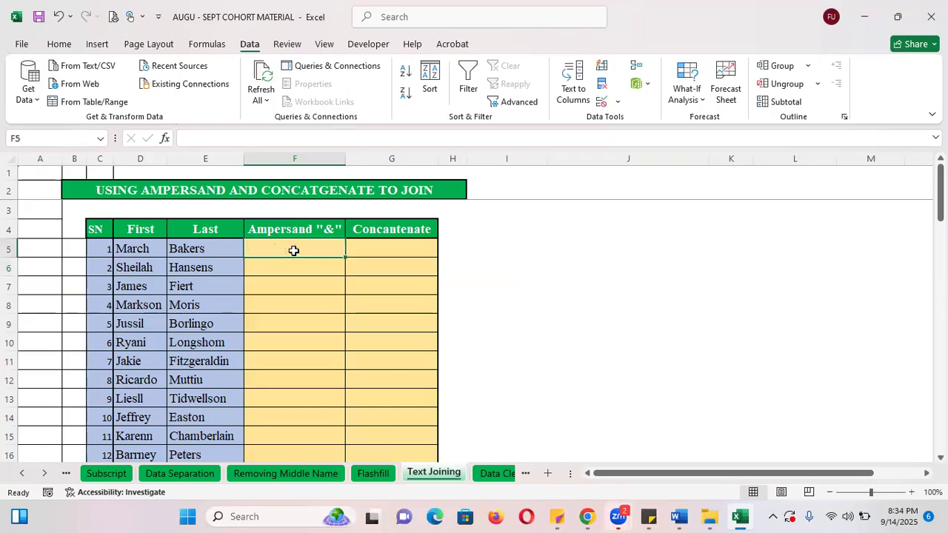
Enter =D5&" "&E5 in F5 so it shows March Bakers.
type("=")
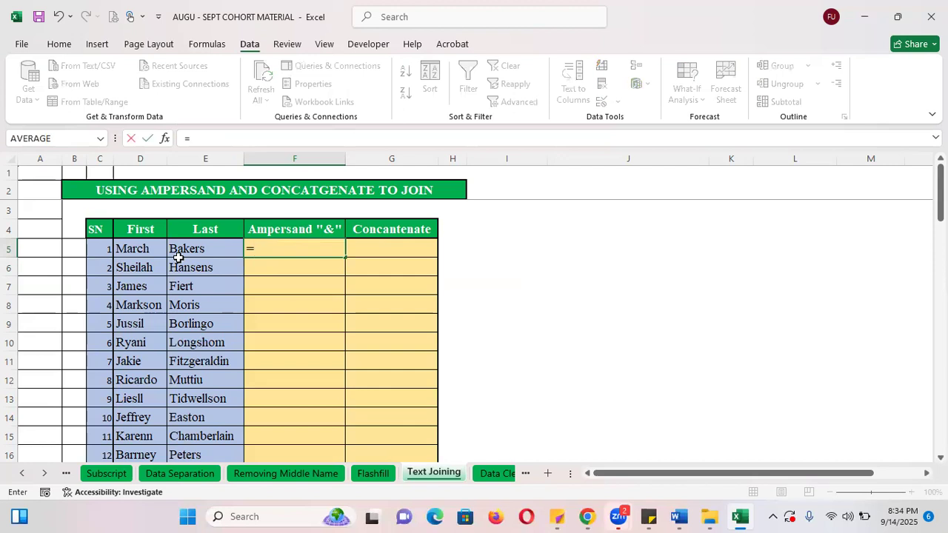
left_click(131, 252)
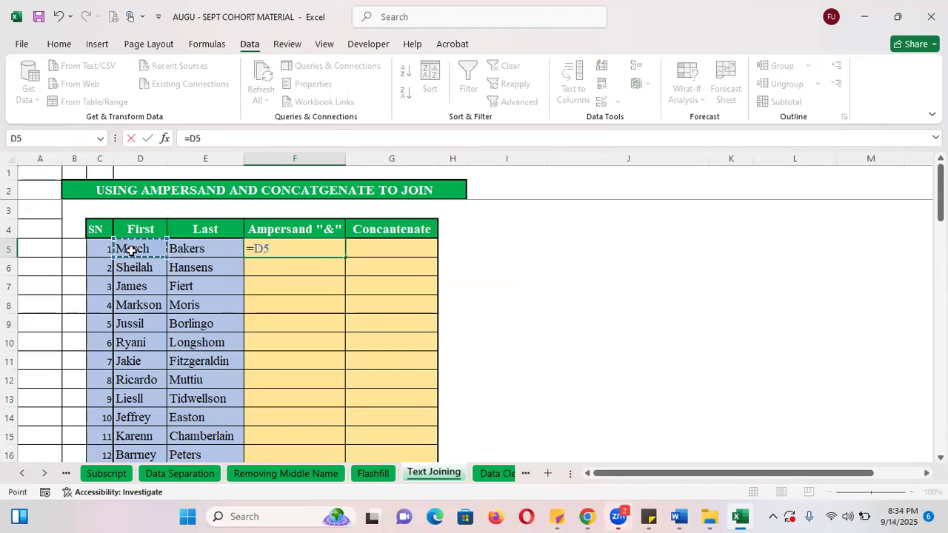
type("&")
type("\"")
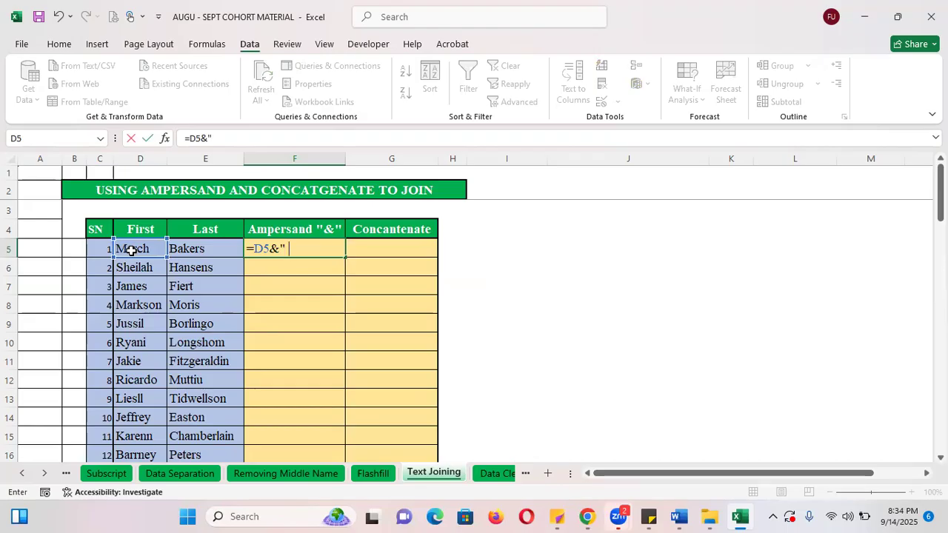
type(" \"&")
left_click(189, 250)
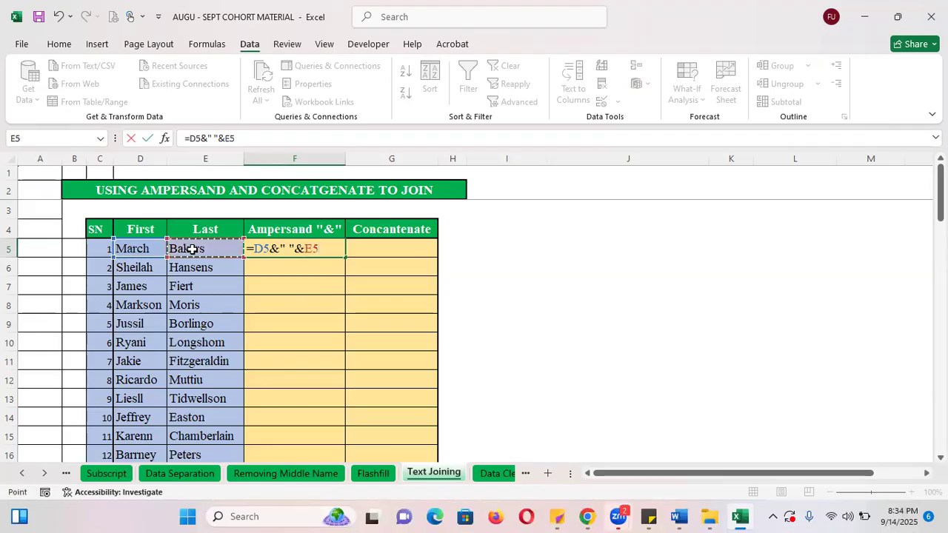
key("Return")
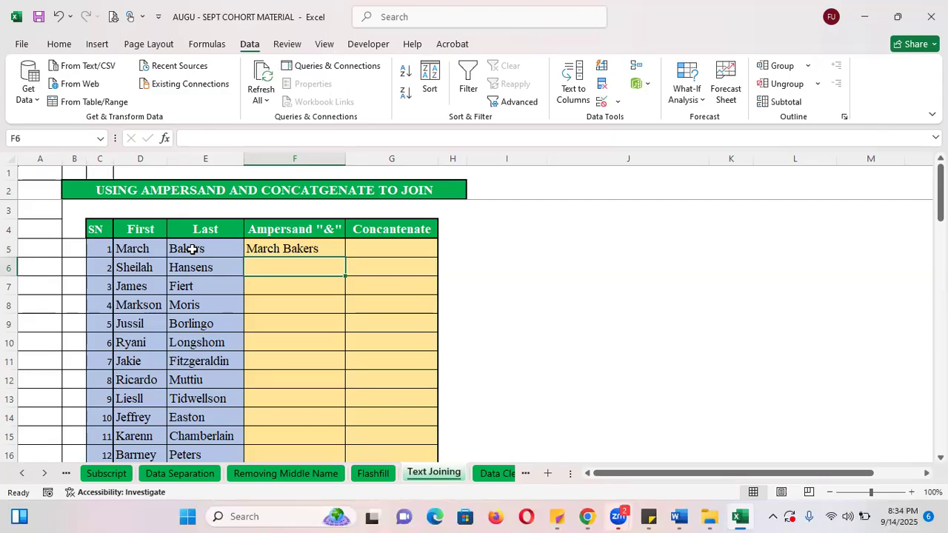
left_click(367, 245)
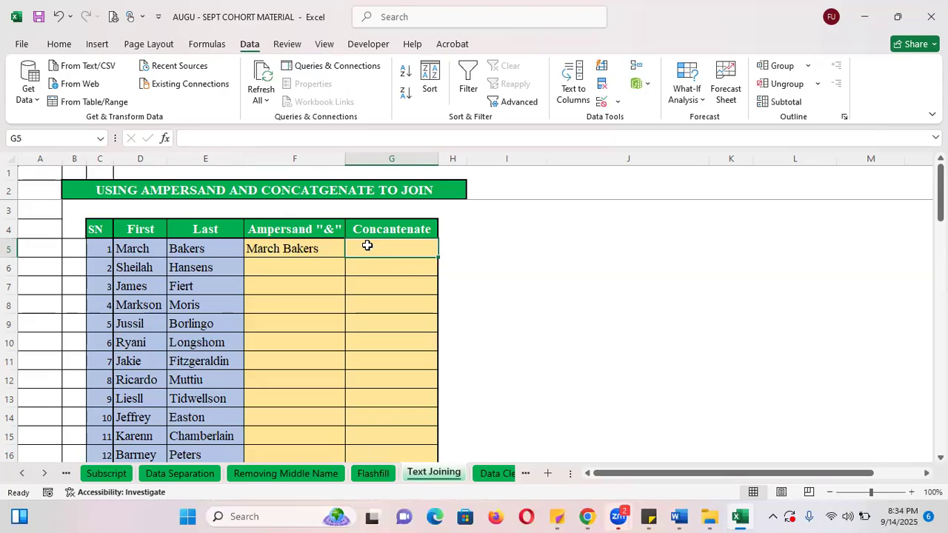
Enter =CONCATENATE(D5," ",E5) in G5 so it also shows March Bakers.
type("=")
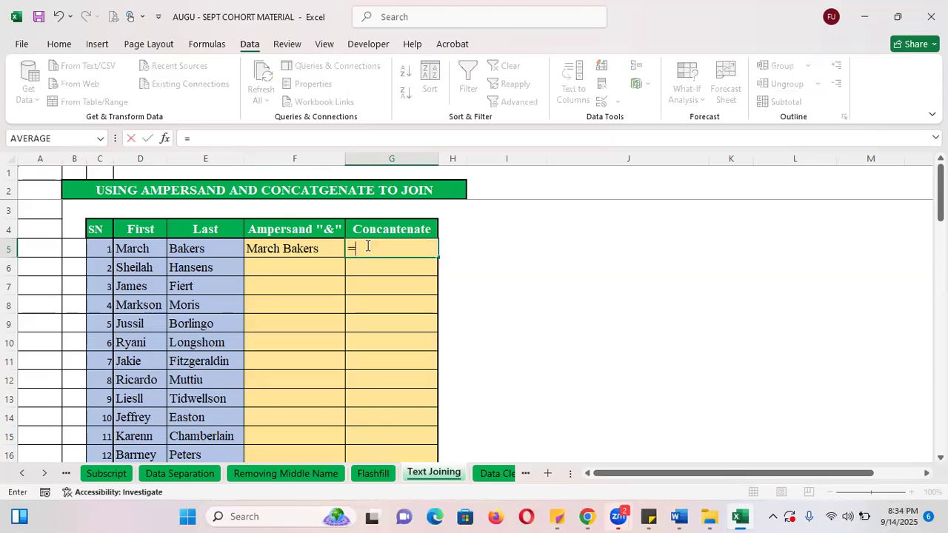
type("CONCA")
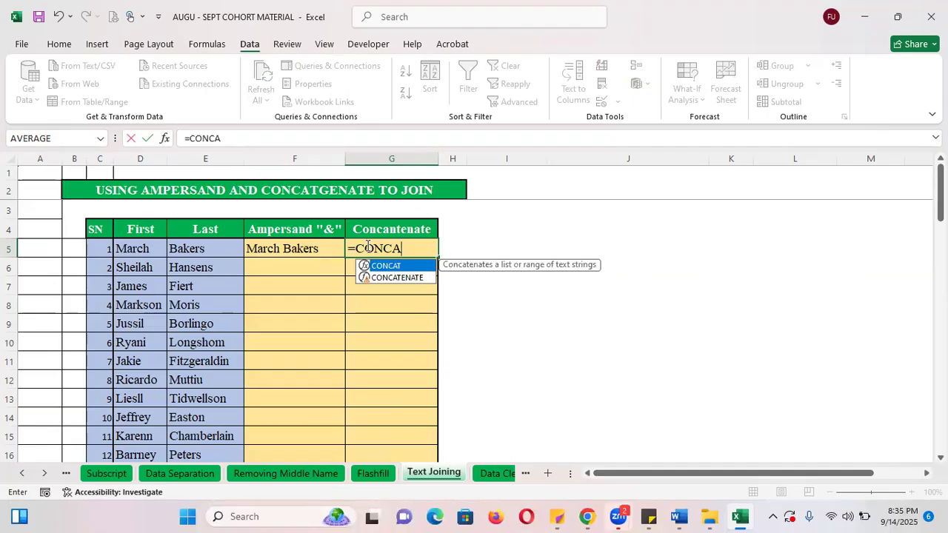
key("Down")
key("Tab")
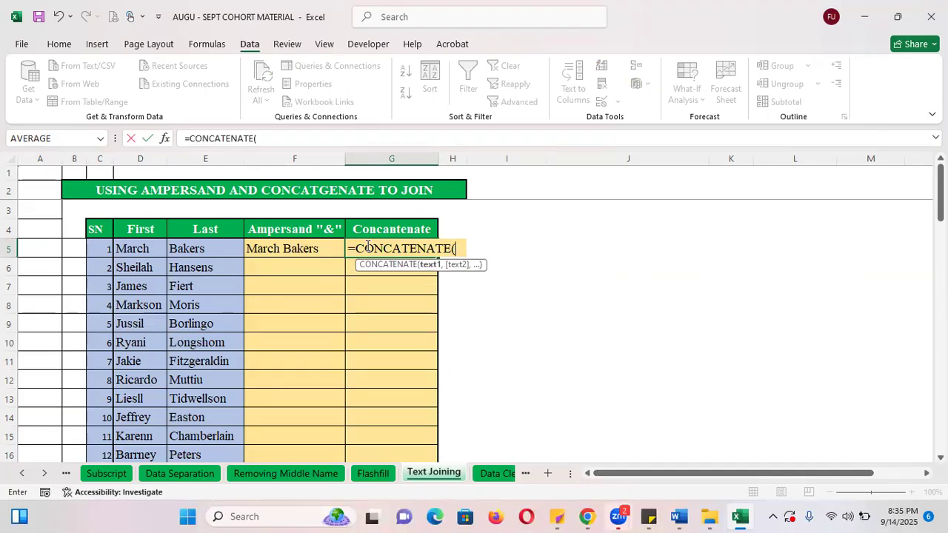
left_click(131, 249)
type(",")
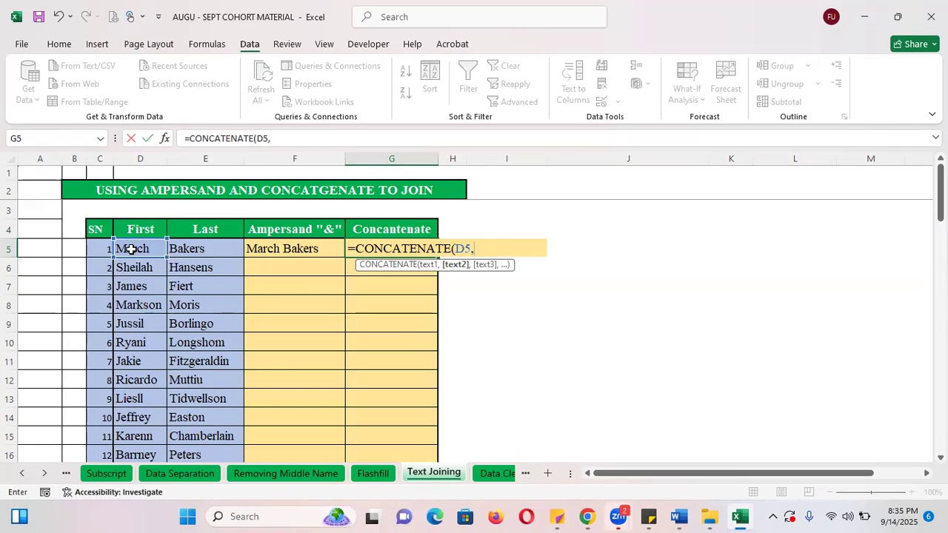
type("\" \",")
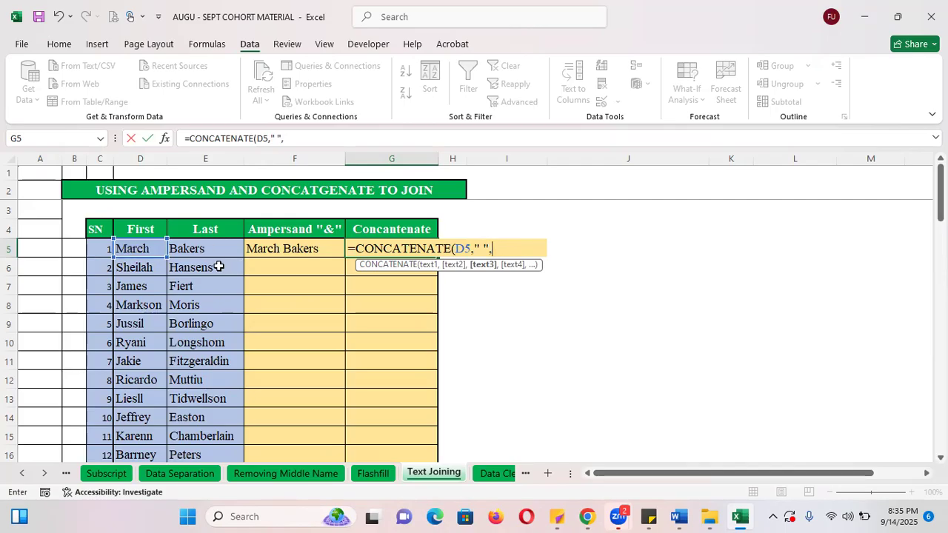
left_click(200, 250)
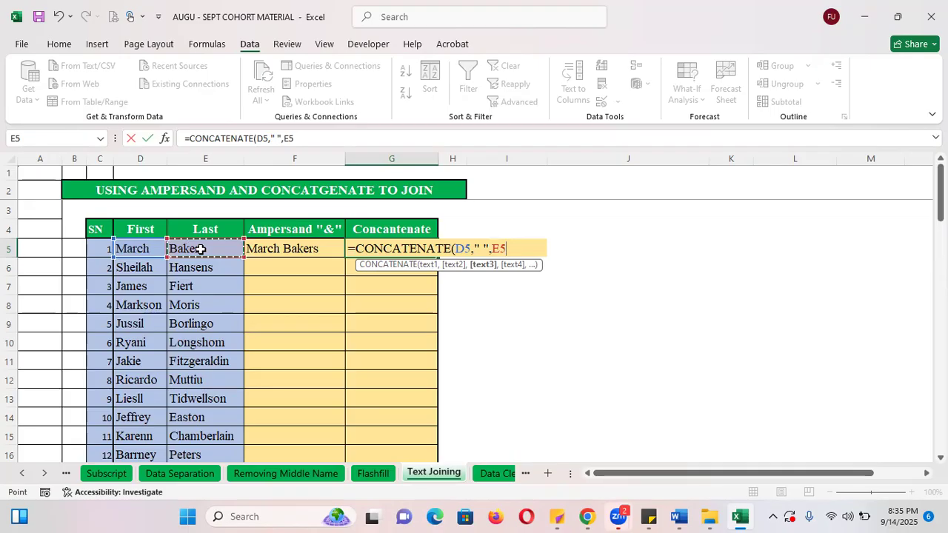
key("Return")
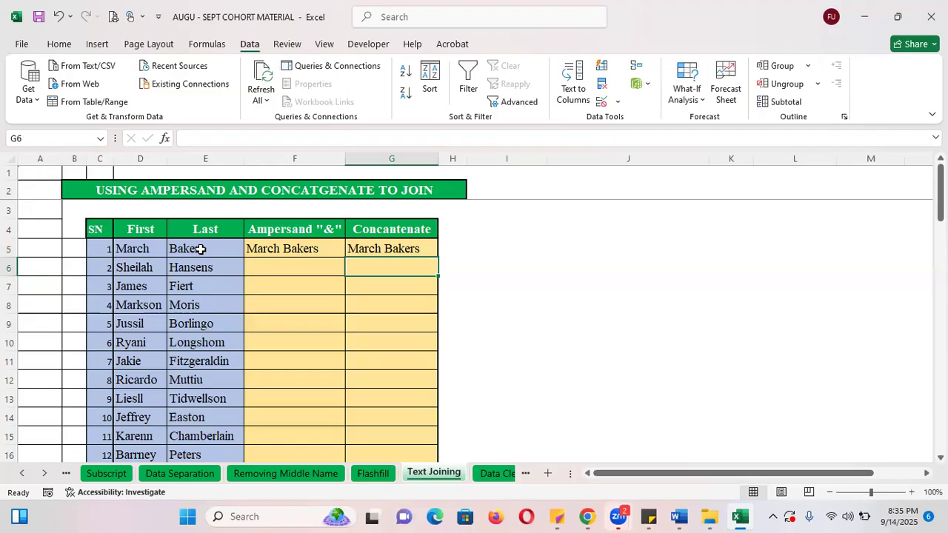
Fill the F5 and G5 joining formulas down to row 16.
left_click(288, 248)
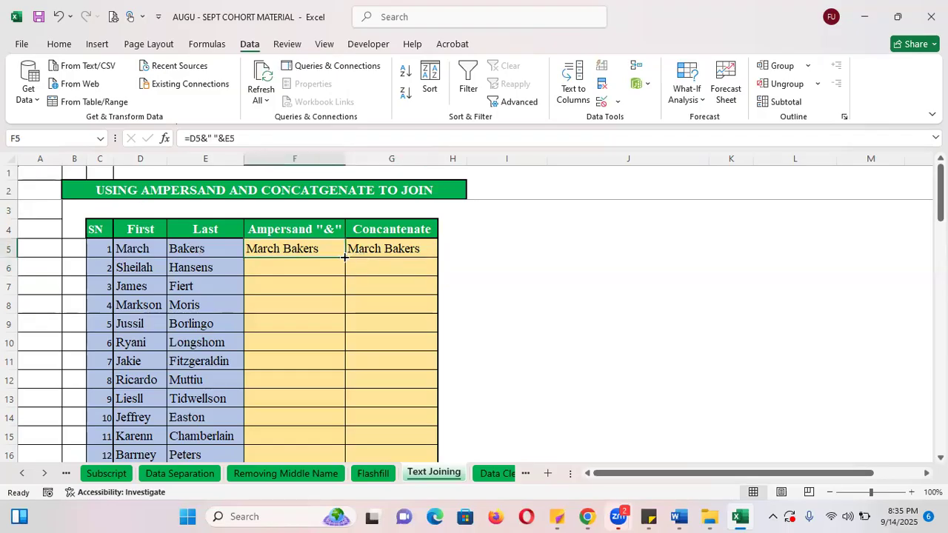
double_click(345, 256)
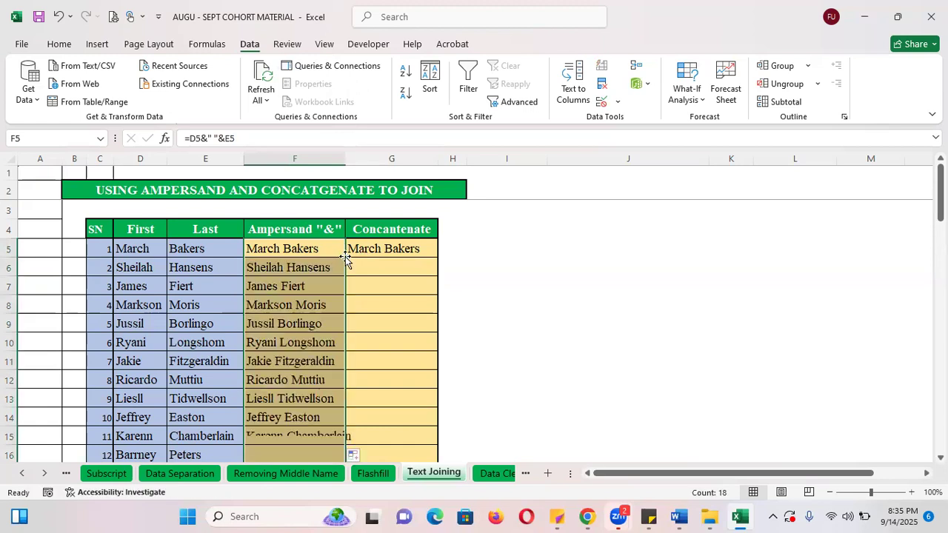
left_click(423, 250)
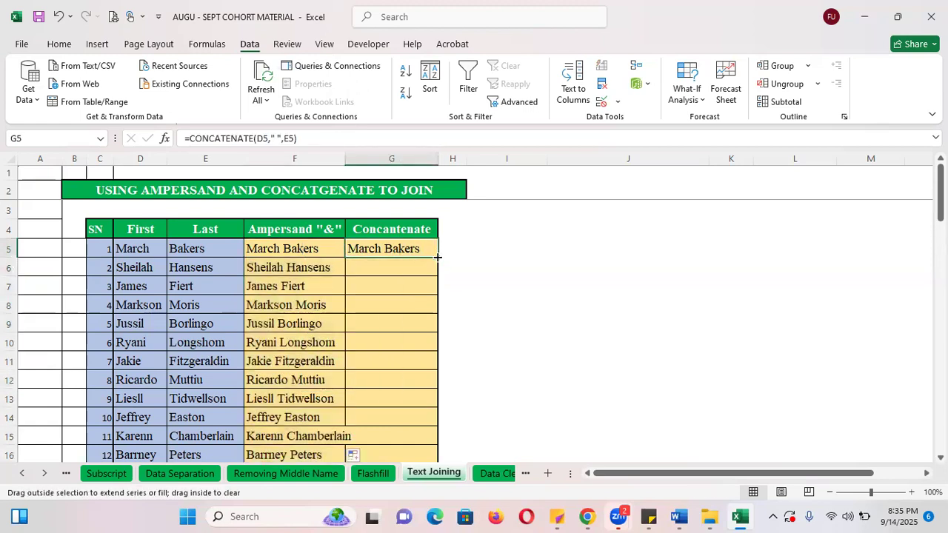
double_click(438, 257)
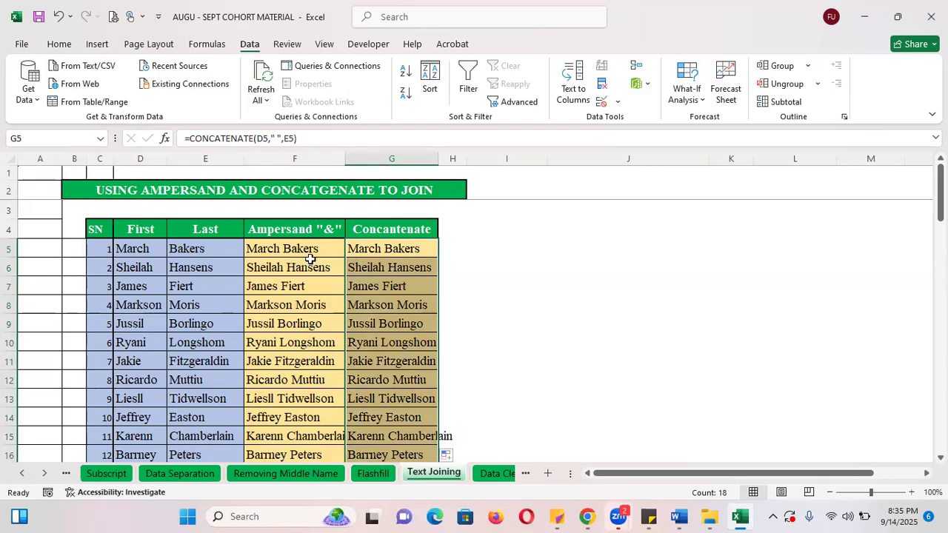
Undo the fills and both formulas, leaving F5 and G5 empty.
key("ctrl+z")
key("ctrl+z")
key("ctrl+z")
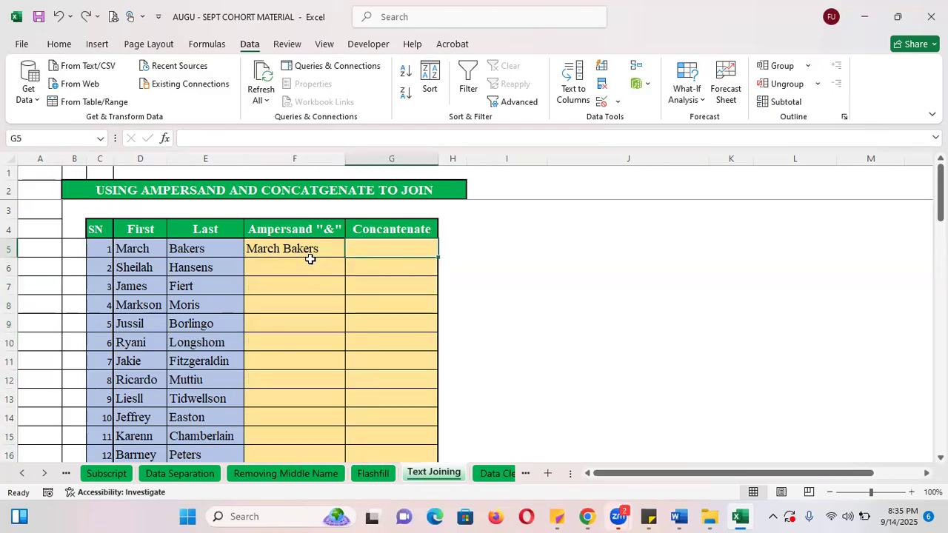
key("ctrl+z")
left_click(394, 252)
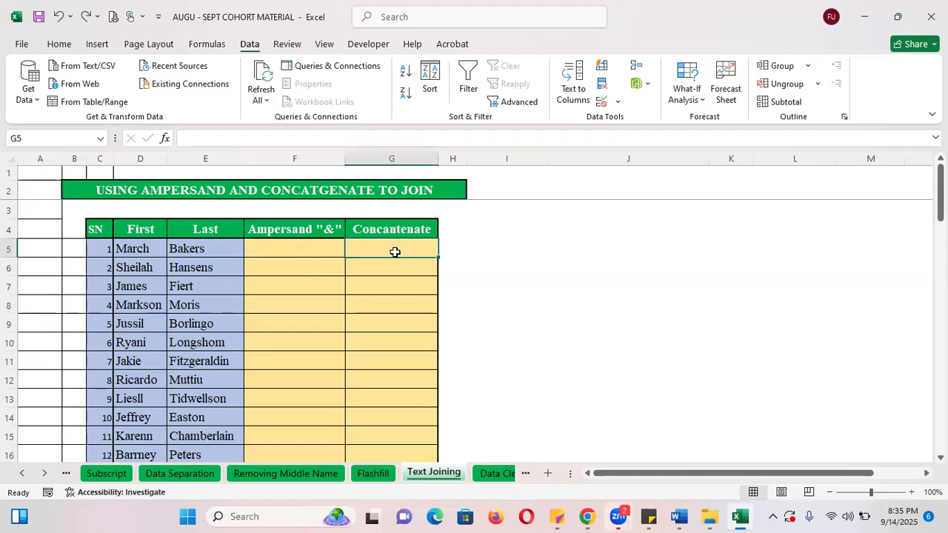
left_click(300, 251)
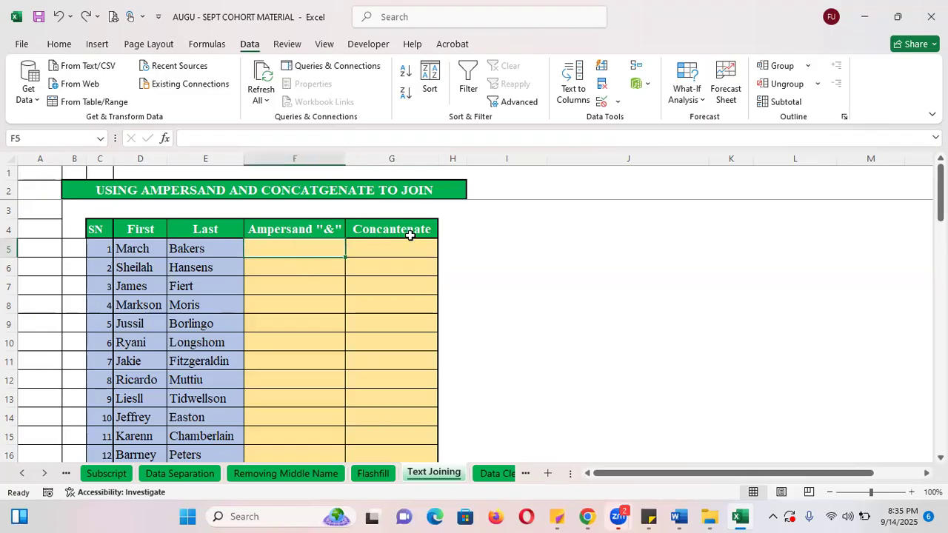
left_click(469, 246)
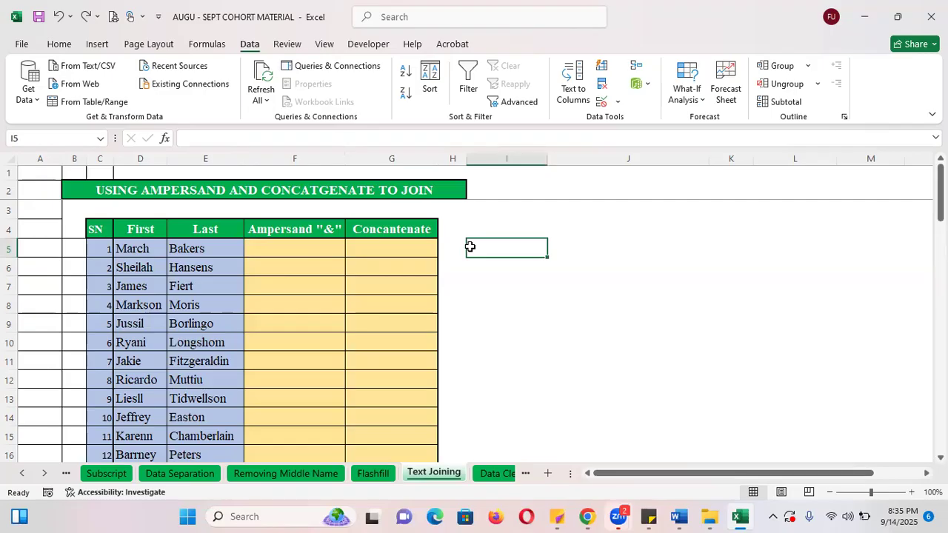
Type the sample name 'March, Bankers' into cell I5.
type("mARC")
key("BackSpace")
key("BackSpace")
key("BackSpace")
key("BackSpace")
type("M")
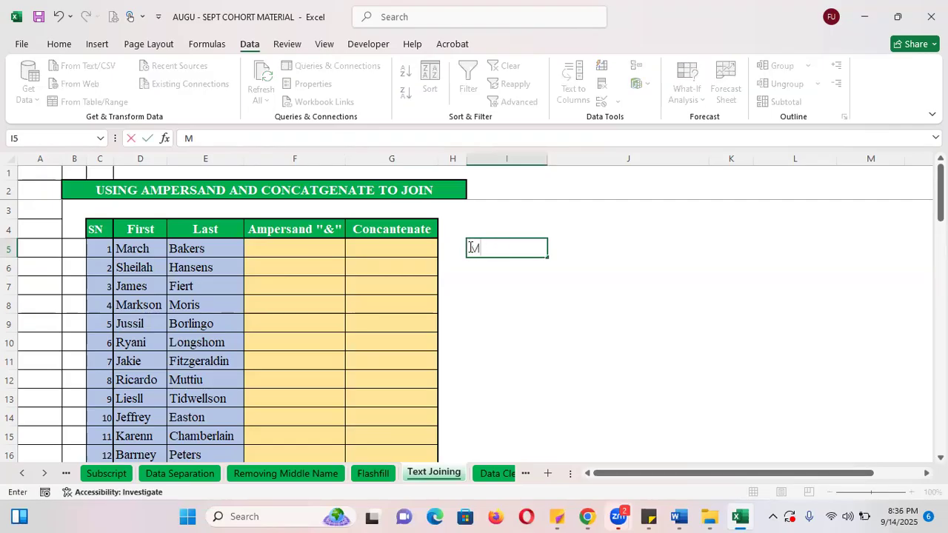
type("arch, Bankers")
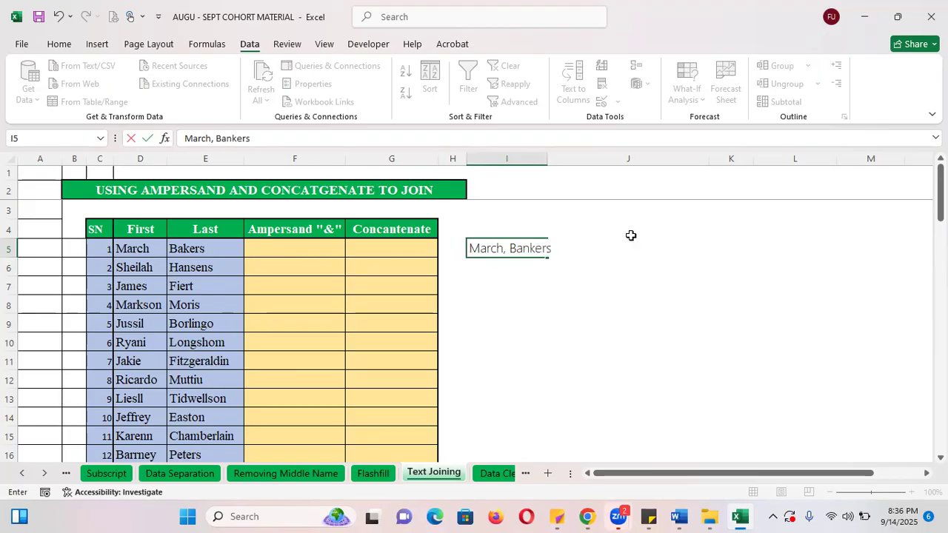
left_click(675, 269)
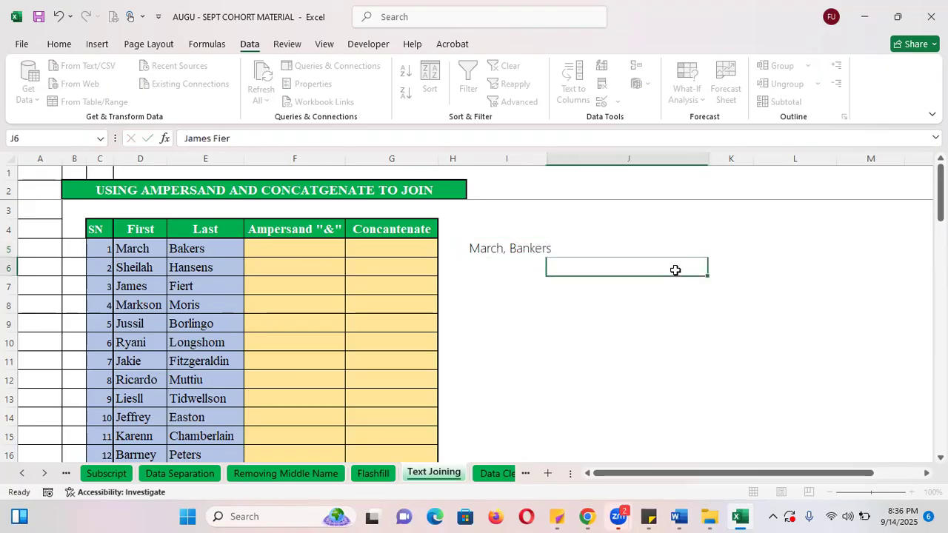
left_click(482, 249)
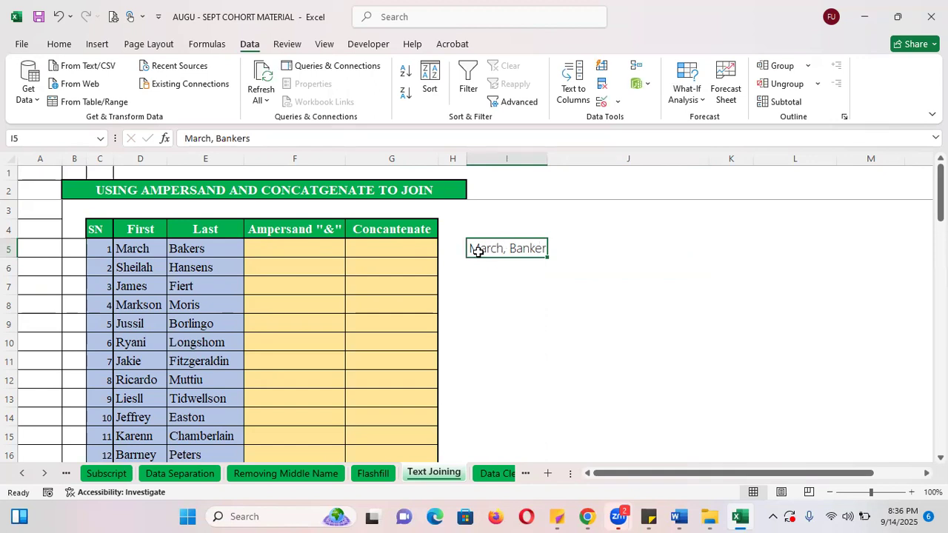
left_click(303, 244)
left_click(375, 245)
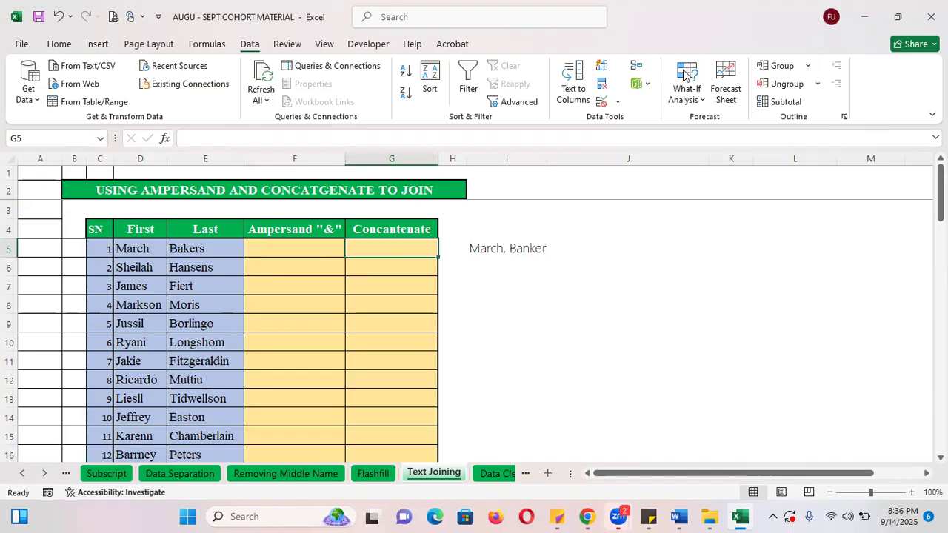